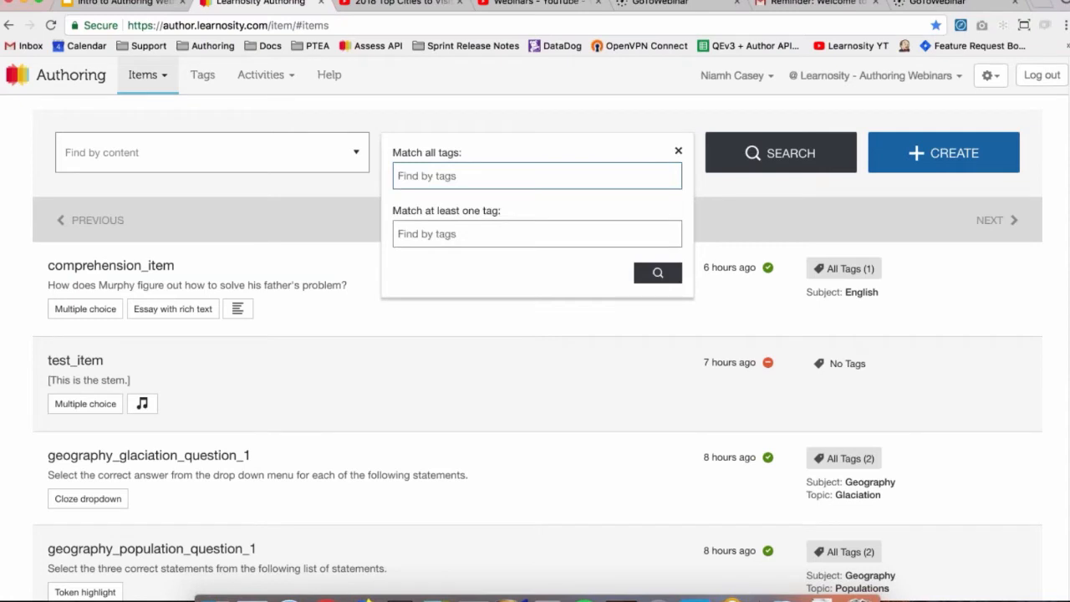
# Step: Dismiss the tag filter and examine the listed items' question types, last-edited details and publication statuses
pyautogui.click(681, 153)
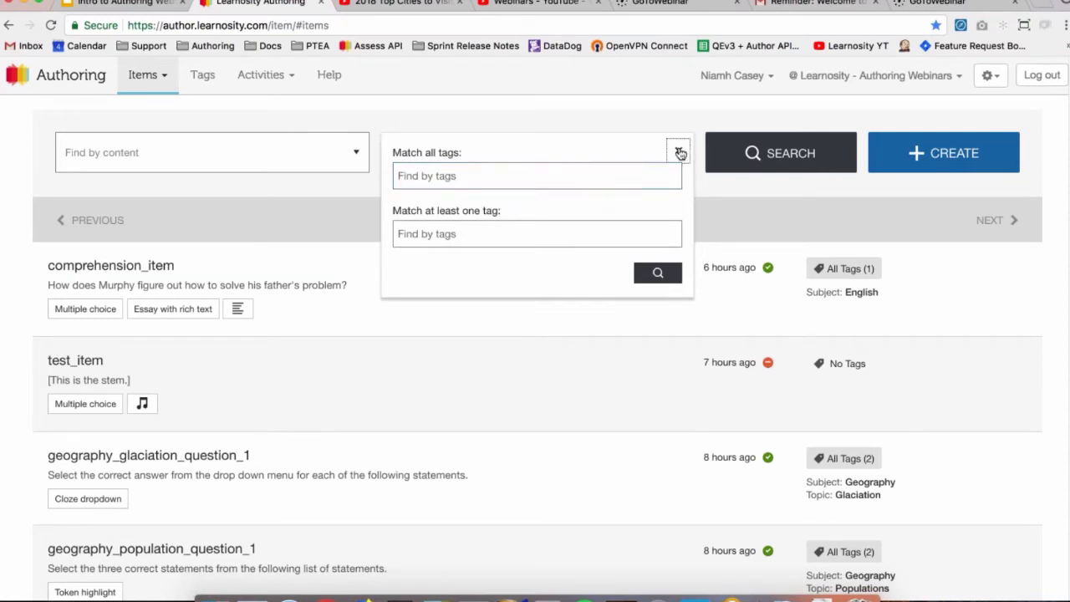
pyautogui.scroll(-1, 433, 370)
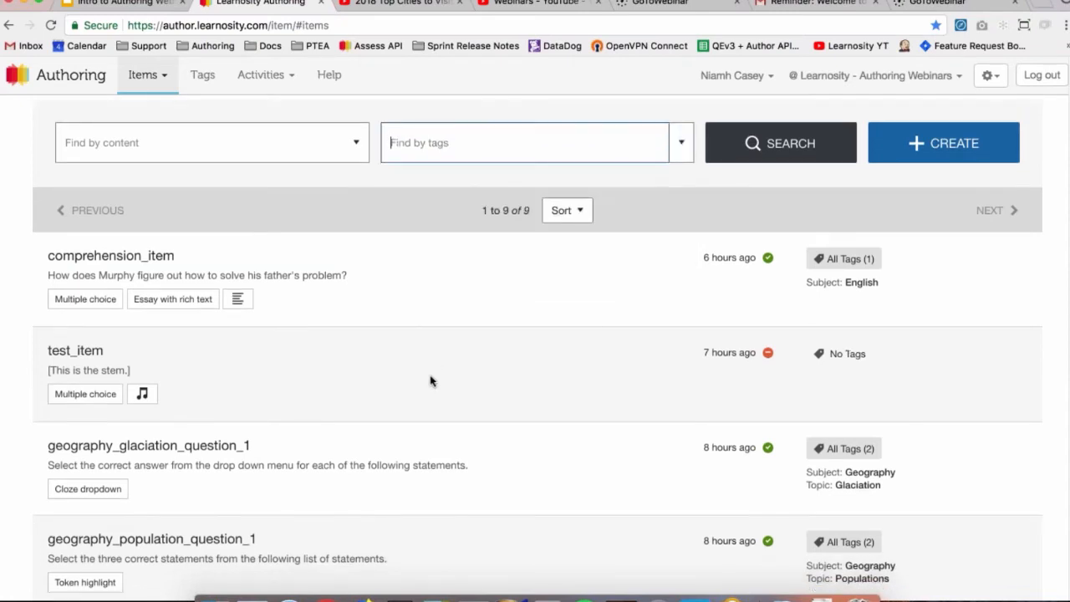
pyautogui.scroll(-5, 430, 377)
pyautogui.scroll(5, 430, 377)
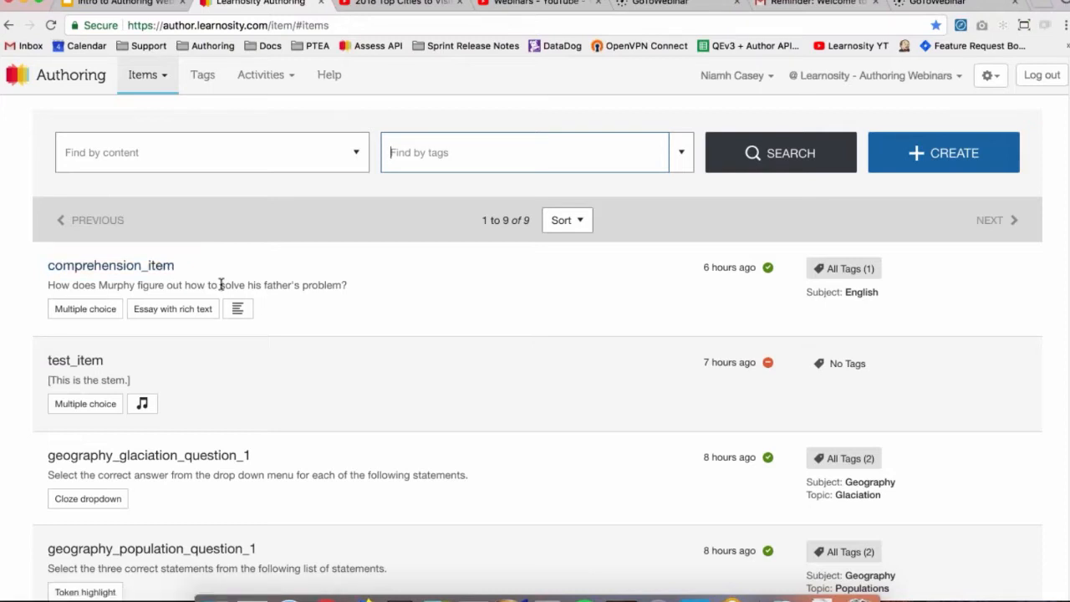
pyautogui.moveTo(138, 308); pyautogui.dragTo(185, 308)
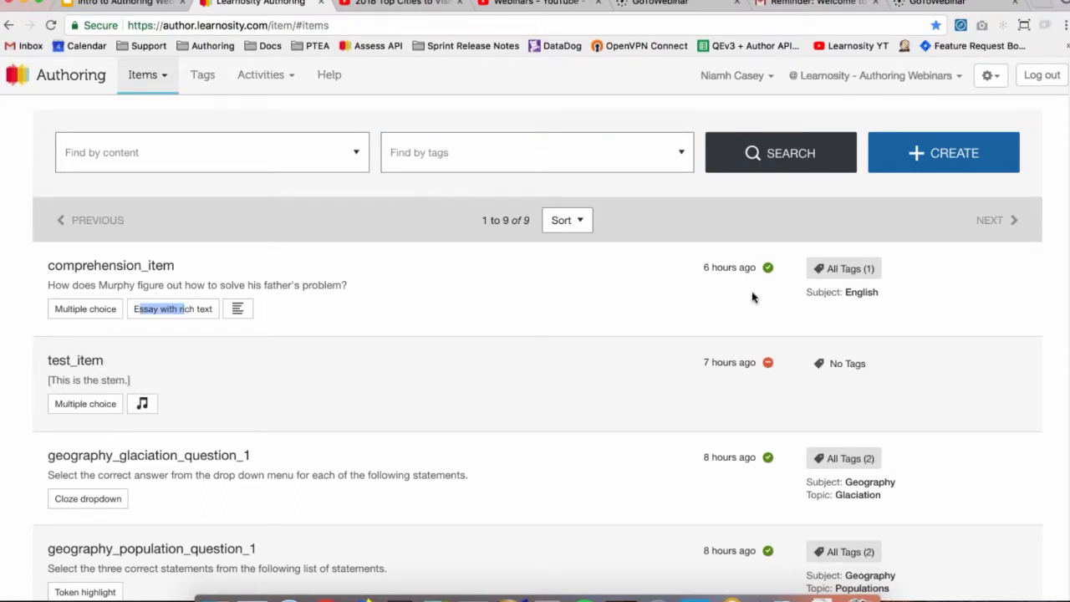
pyautogui.moveTo(730, 272)
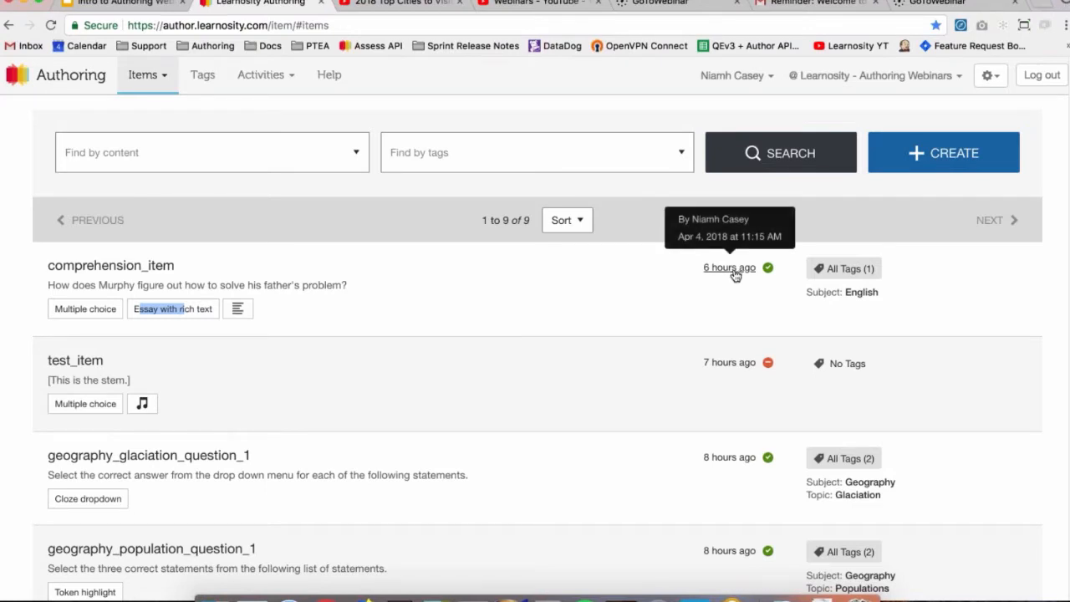
pyautogui.moveTo(769, 278)
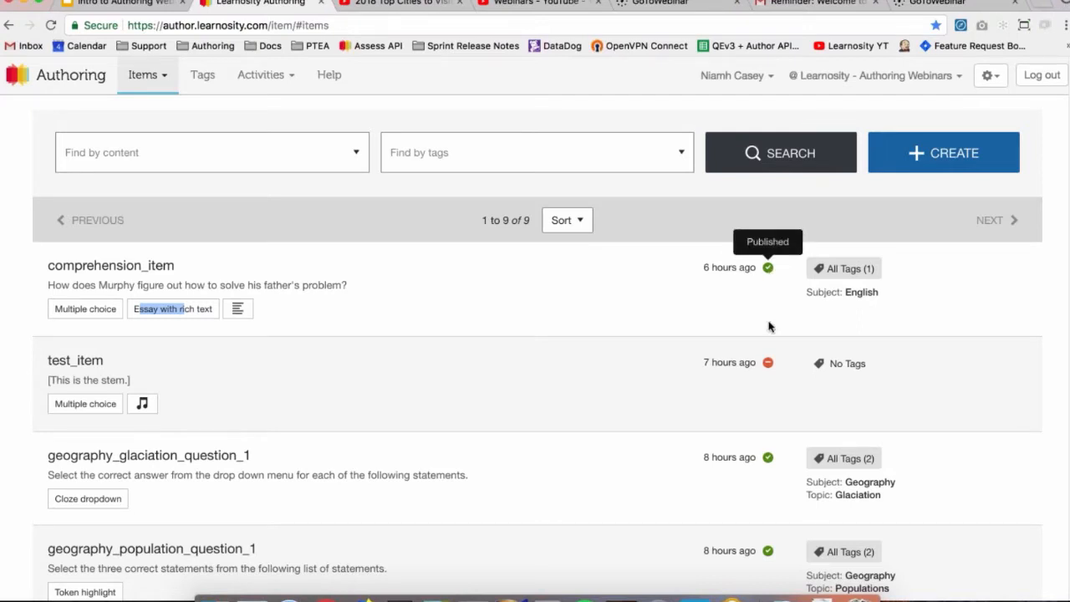
pyautogui.moveTo(769, 366)
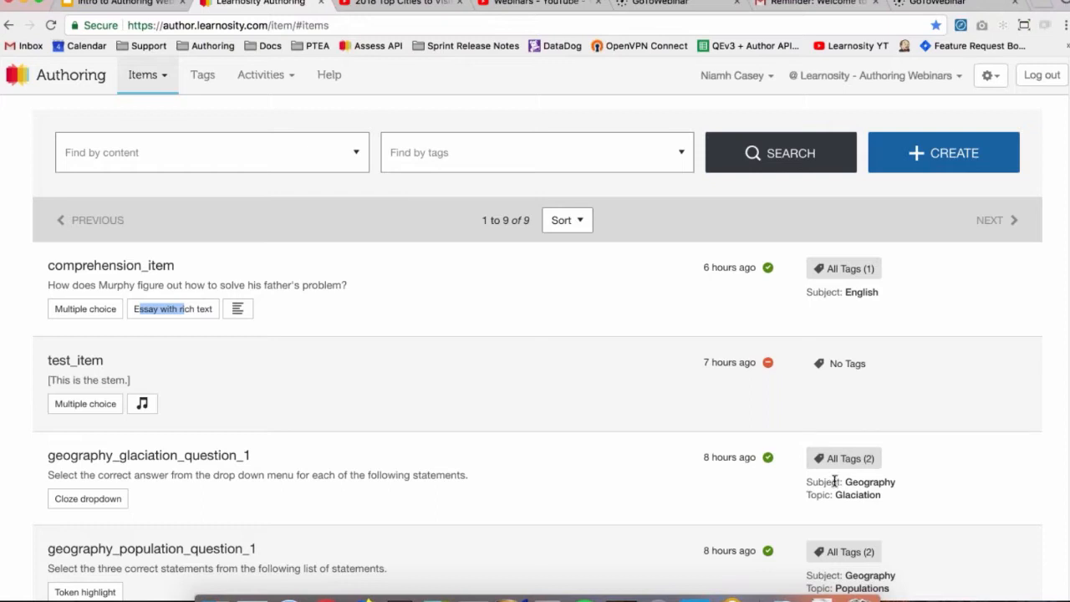
# Step: View all tags assigned to the geography_glaciation_question_1 item, then close its tag view
pyautogui.scroll(-3, 834, 482)
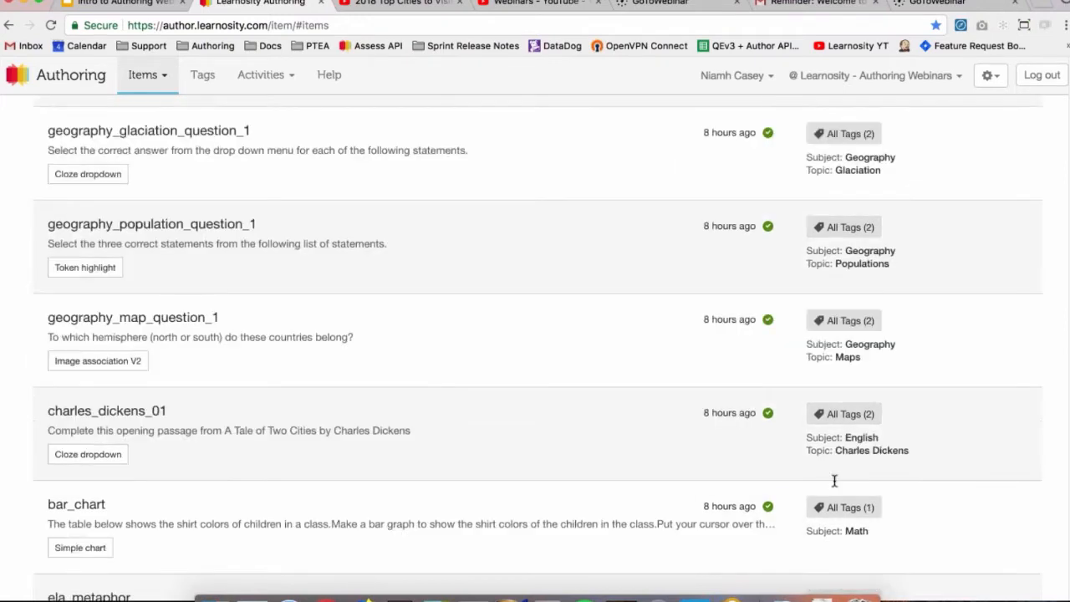
pyautogui.scroll(3, 833, 477)
pyautogui.click(842, 459)
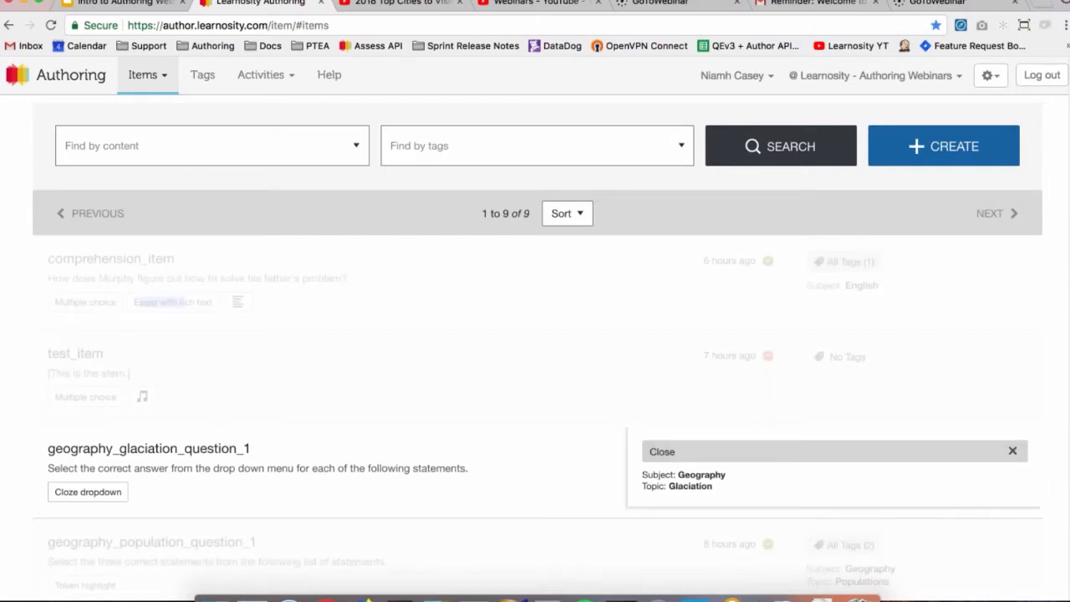
pyautogui.click(1013, 451)
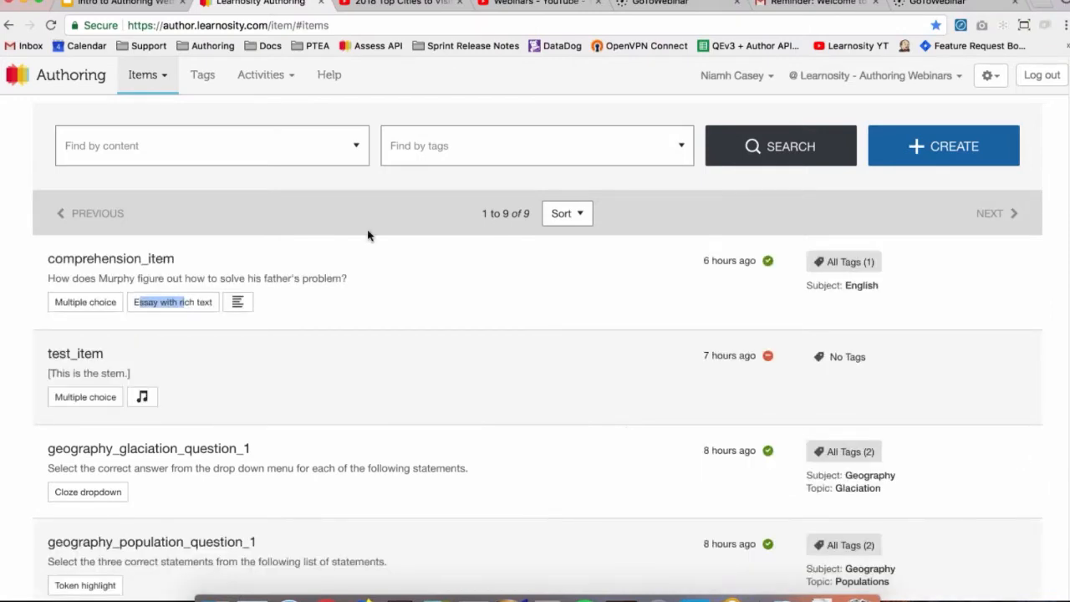
# Step: Create a new item and set its reference to geography_europe_question_1
pyautogui.click(932, 159)
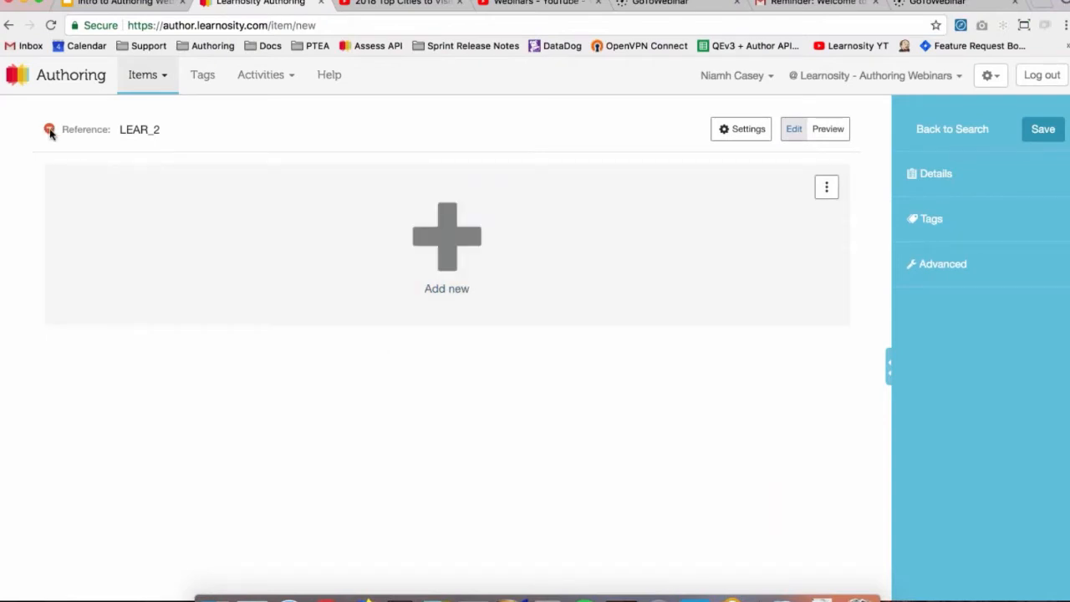
pyautogui.moveTo(50, 133)
pyautogui.click(156, 128)
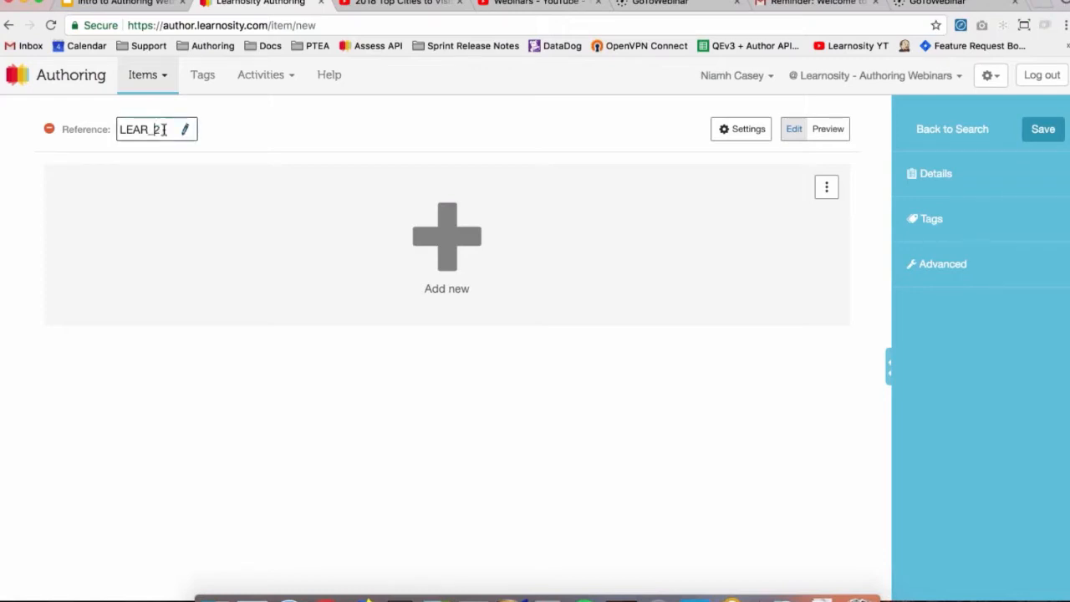
pyautogui.moveTo(158, 129); pyautogui.dragTo(103, 129)
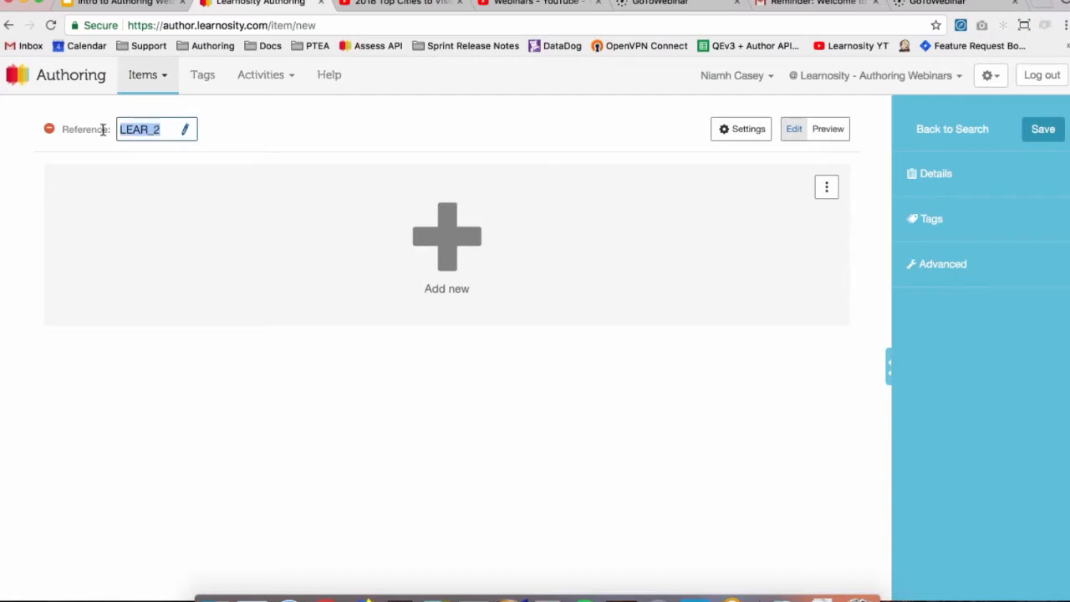
pyautogui.write('geography_qu')
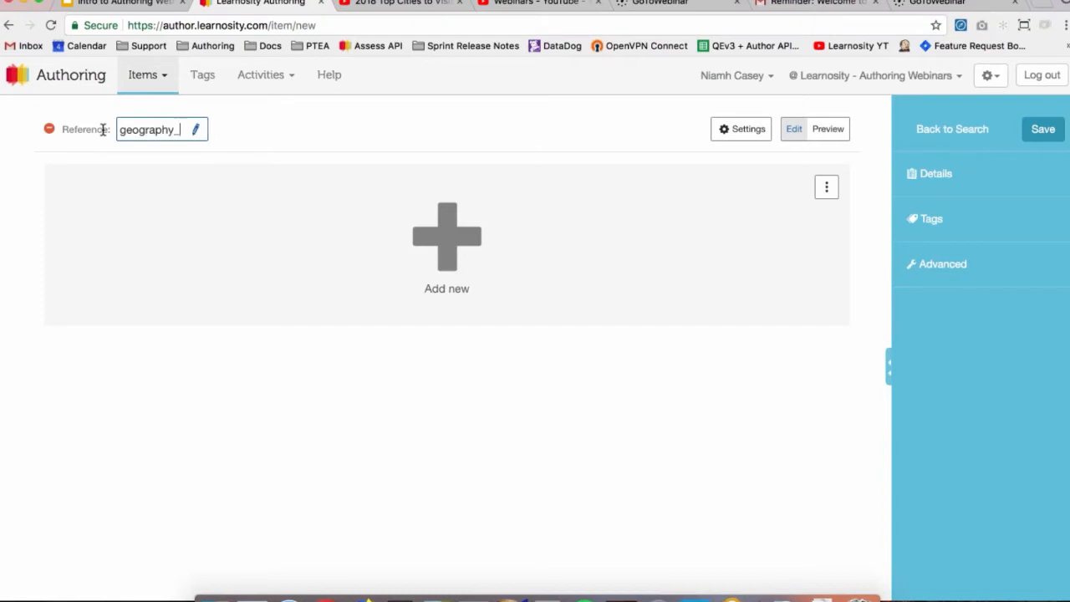
pyautogui.press('BackSpace')
pyautogui.press('BackSpace')
pyautogui.write('europe_question_1')
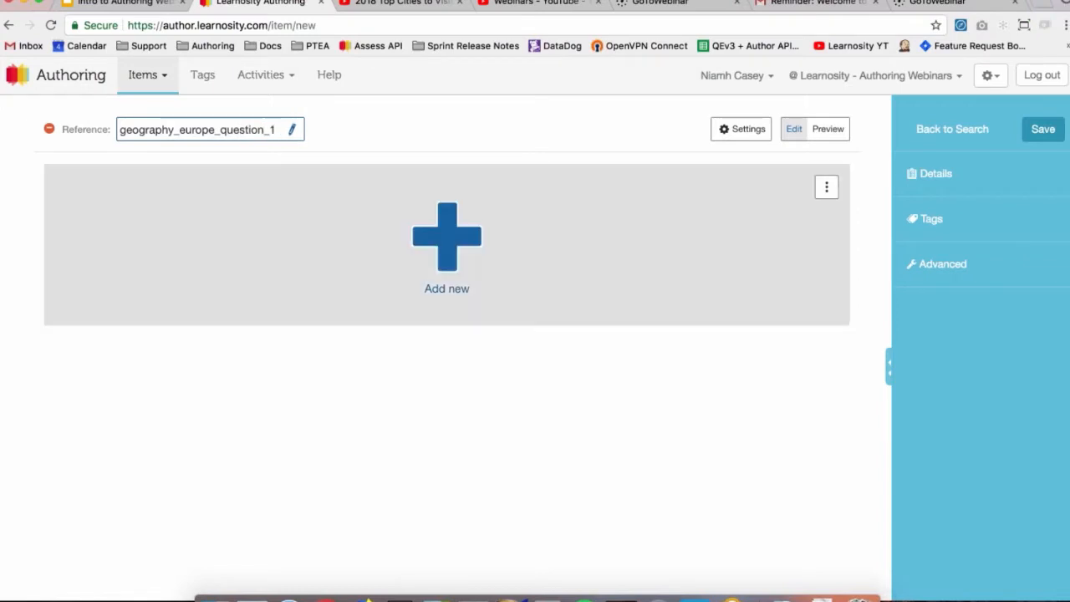
pyautogui.click(387, 137)
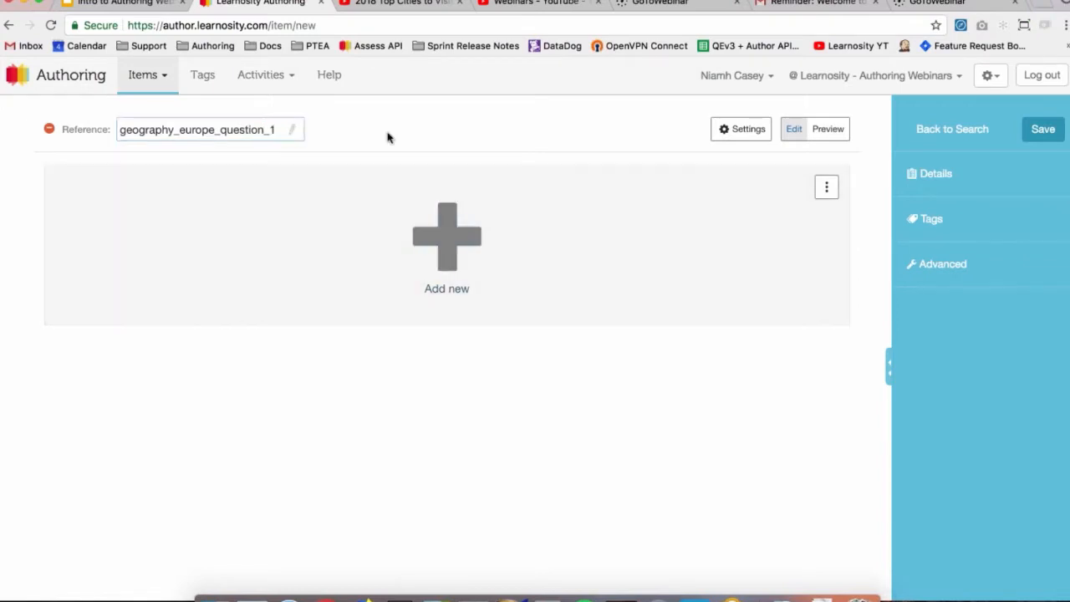
# Step: Set the item's layout to two 50 | 50 columns and return to the item
pyautogui.click(742, 133)
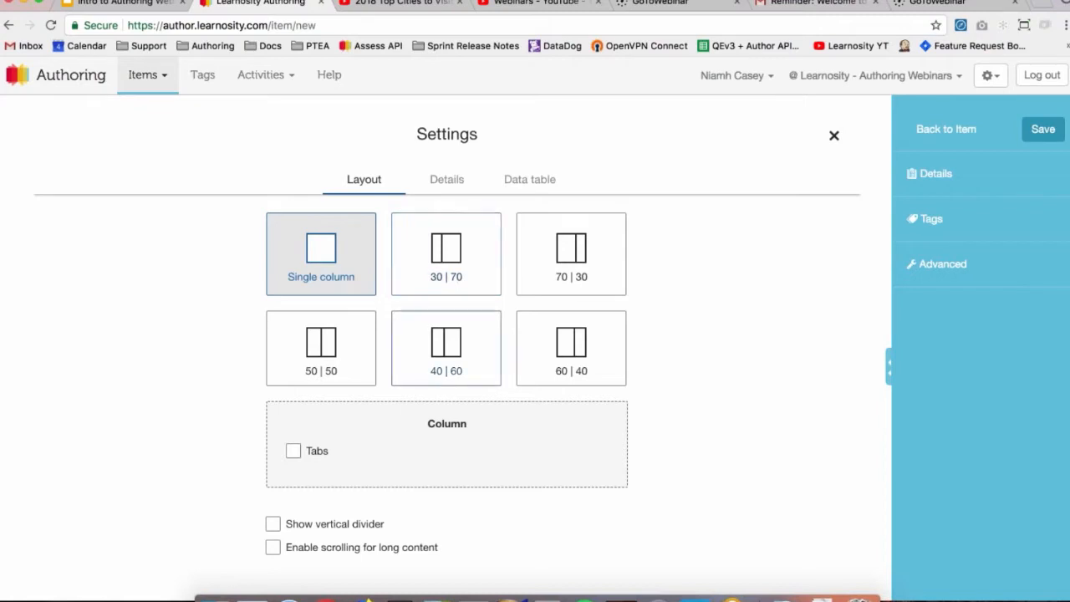
pyautogui.click(292, 372)
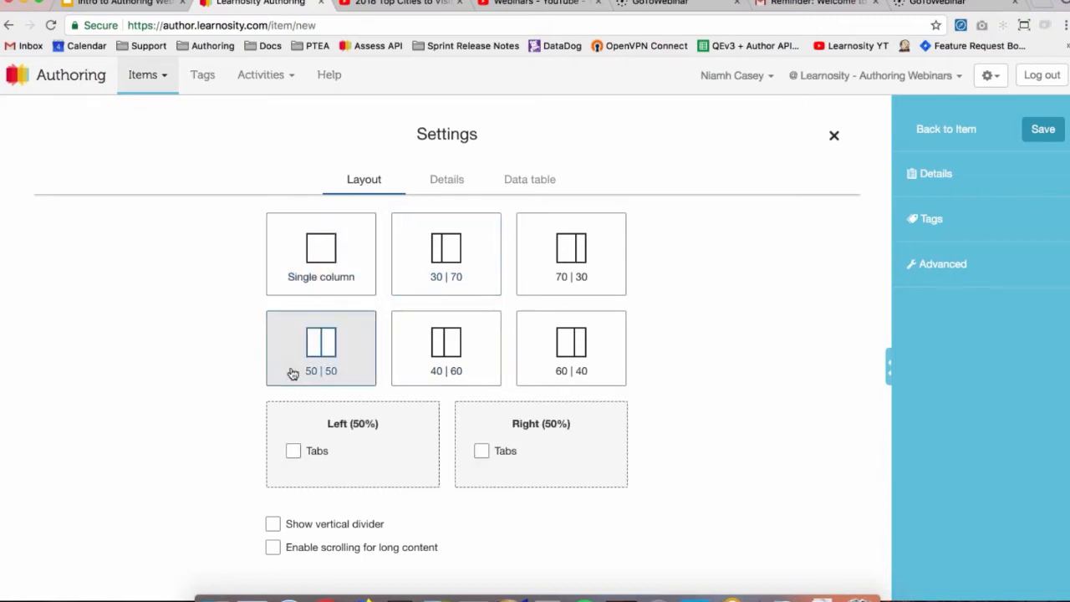
pyautogui.click(321, 280)
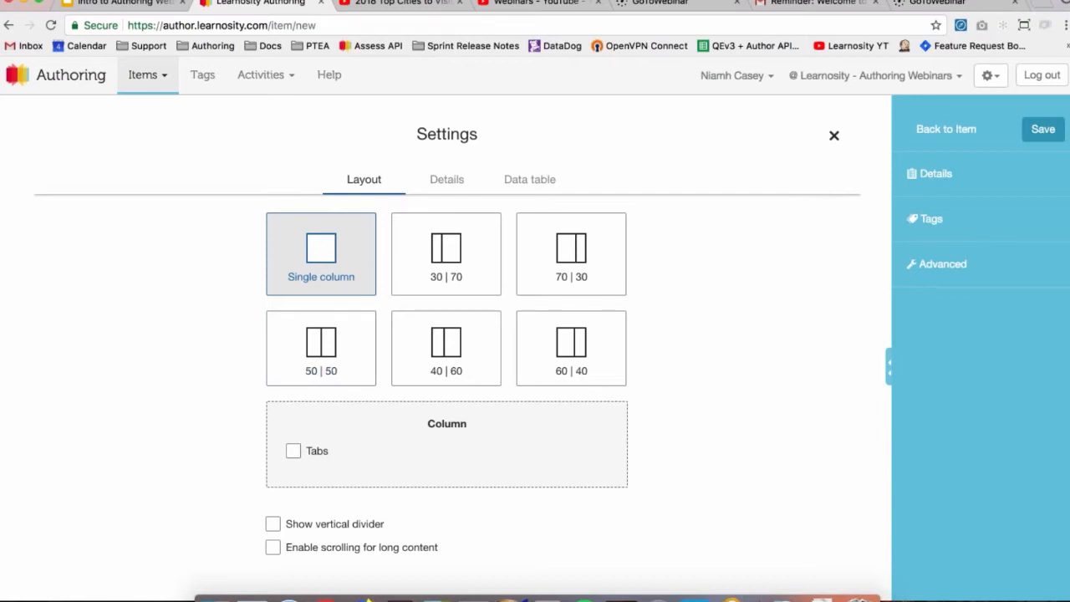
pyautogui.click(331, 350)
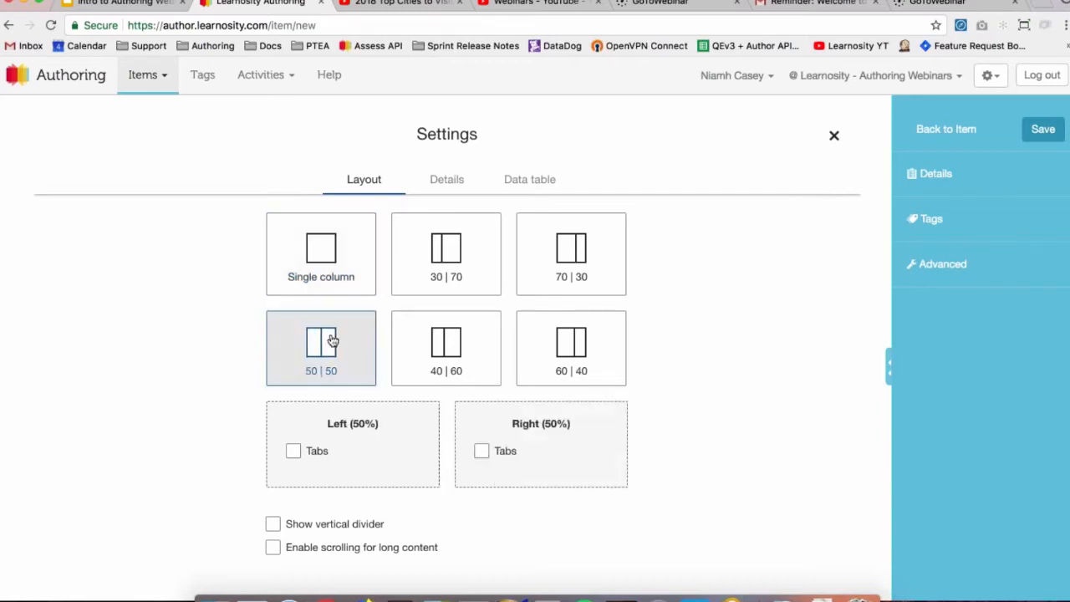
pyautogui.click(833, 135)
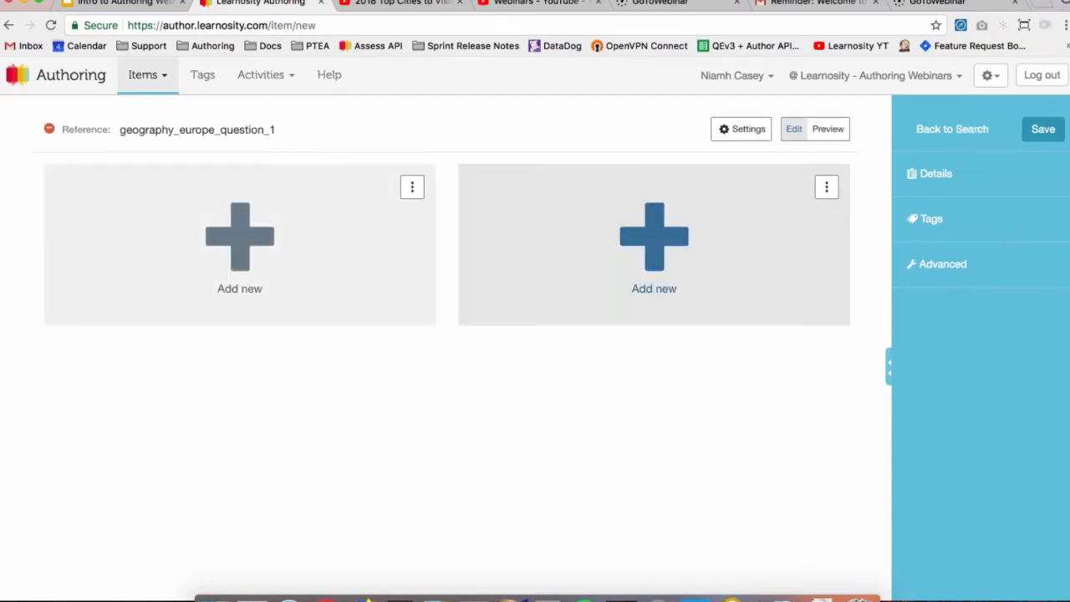
# Step: Find the existing Ant Farm passage, preview it and insert it into the item's left column
pyautogui.click(411, 189)
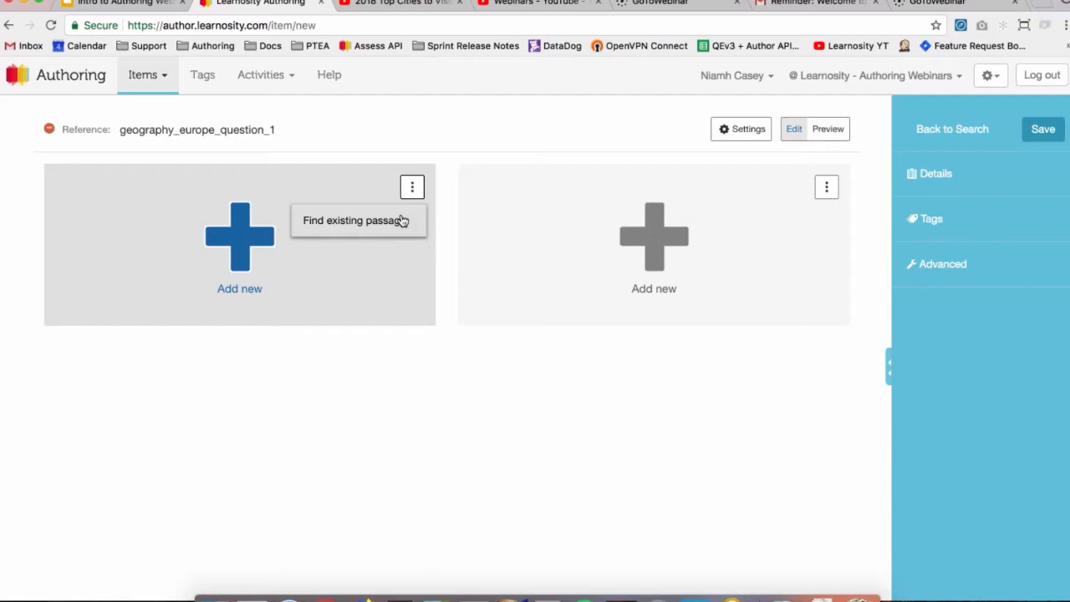
pyautogui.click(402, 220)
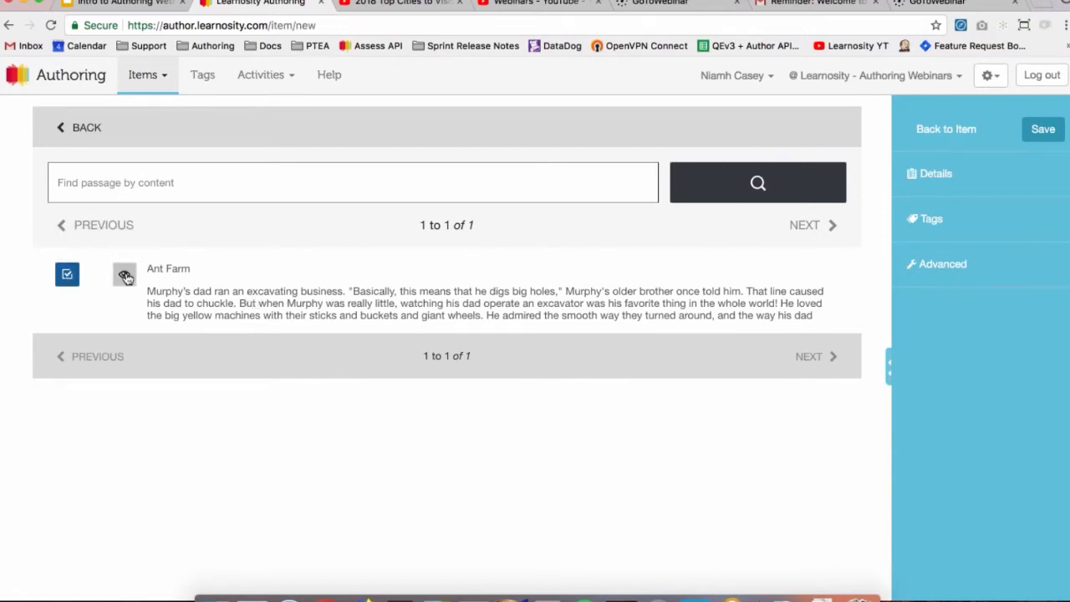
pyautogui.click(124, 277)
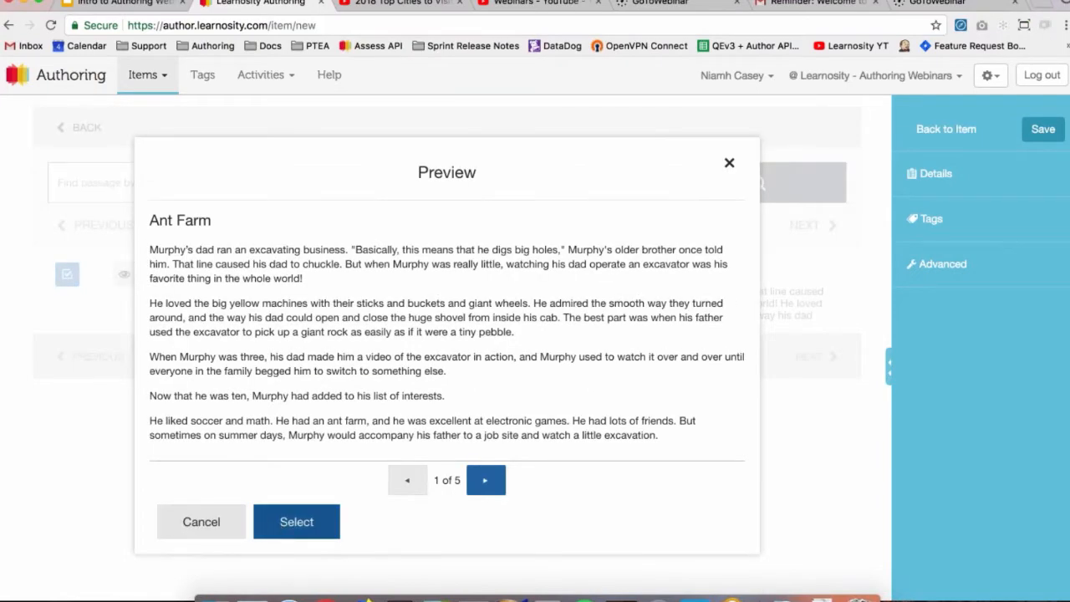
pyautogui.click(279, 523)
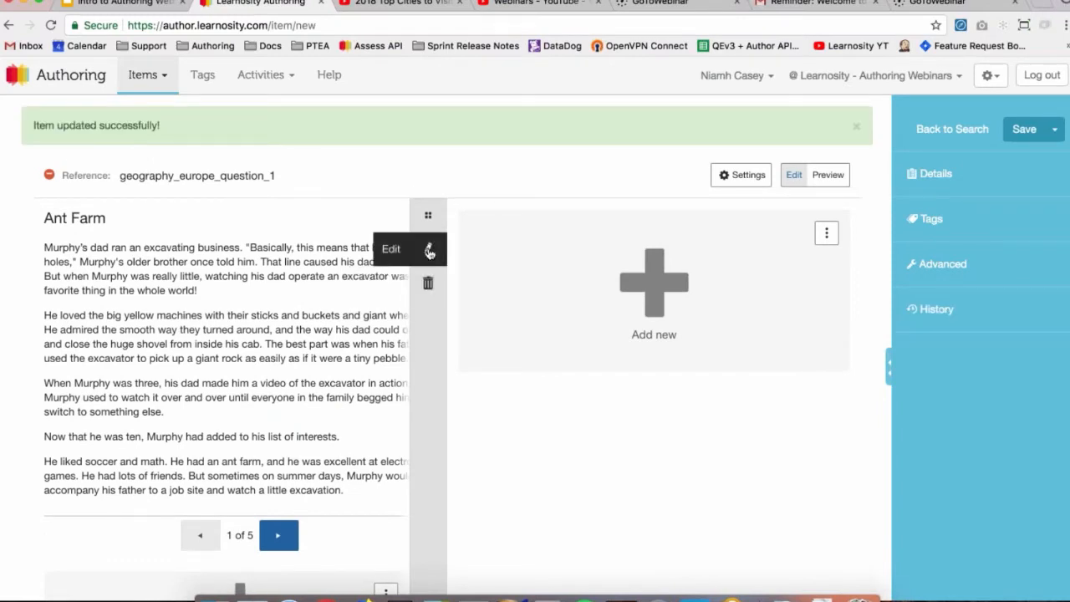
# Step: Delete the Ant Farm passage from the item's left column and confirm the removal
pyautogui.click(427, 284)
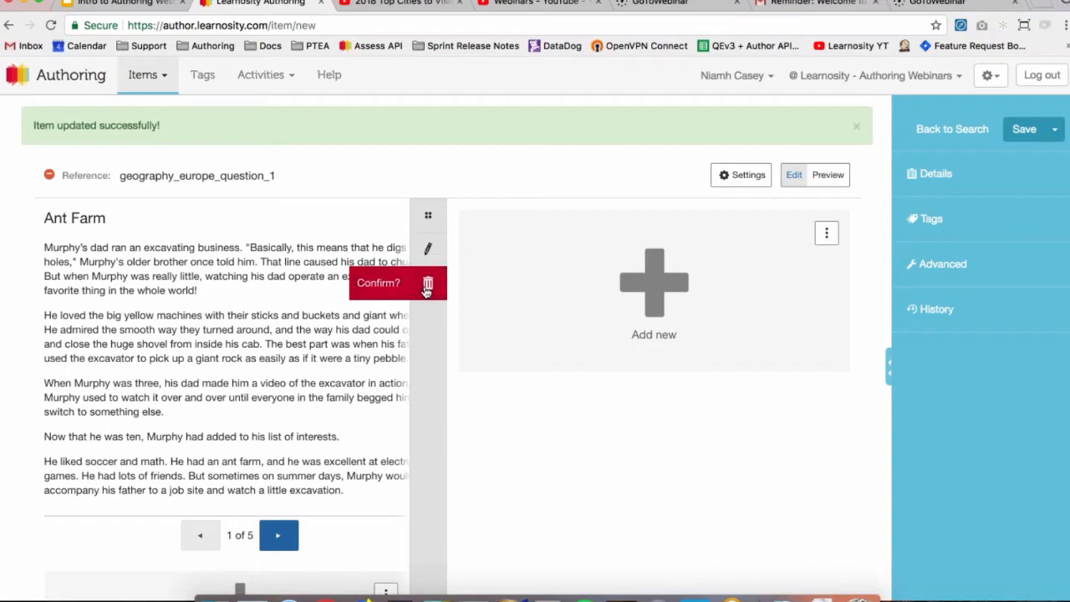
pyautogui.click(426, 285)
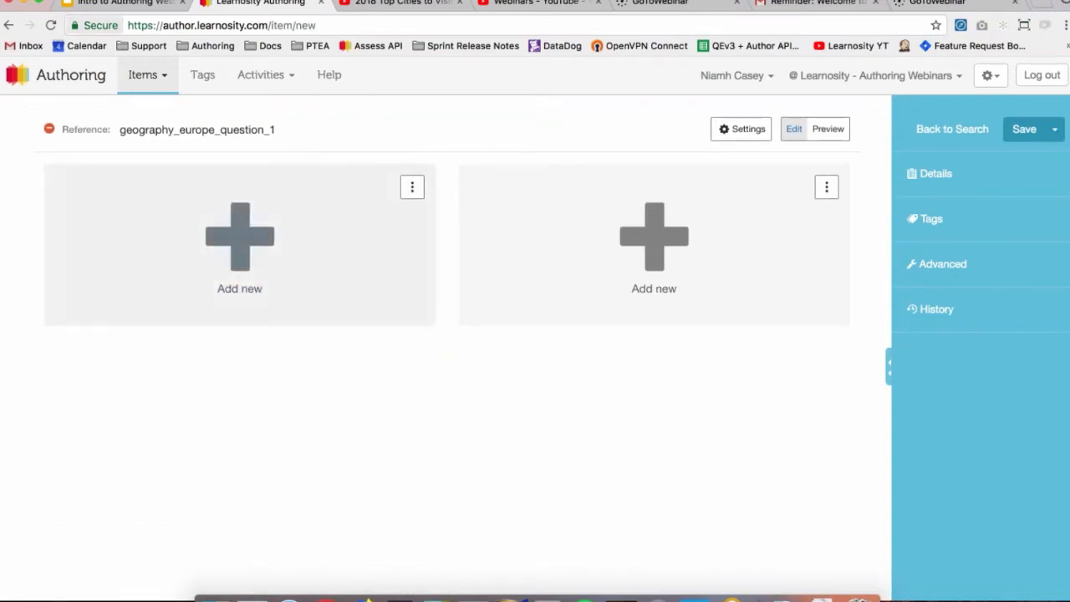
# Step: Switch to the authoring webinar presentation in Google Slides, present it full screen and advance to the "What is a Question?" slide
pyautogui.click(144, 74)
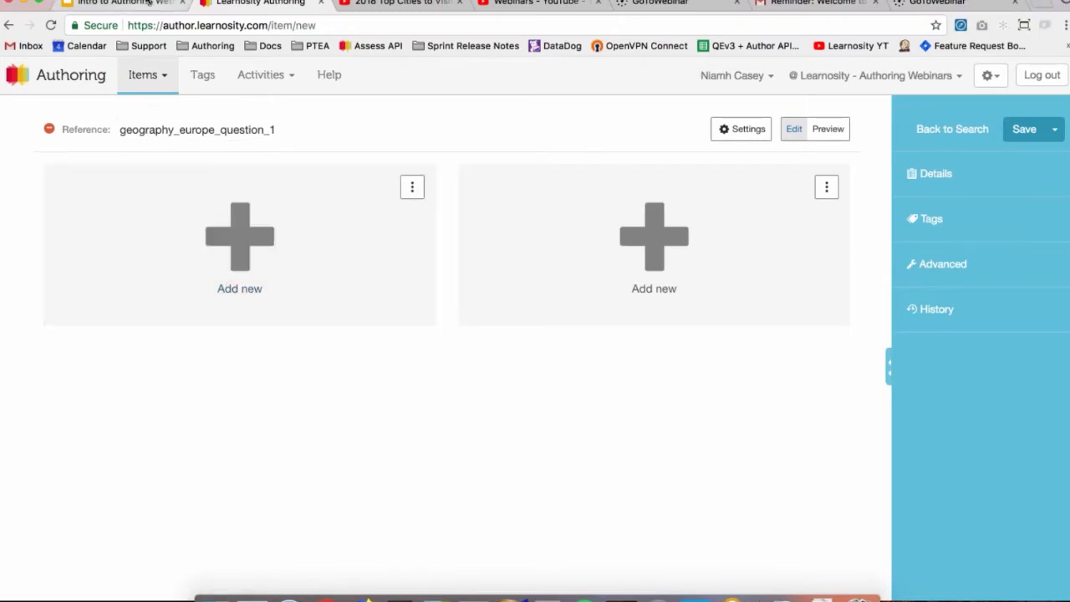
pyautogui.click(147, 2)
pyautogui.press('super+Return')
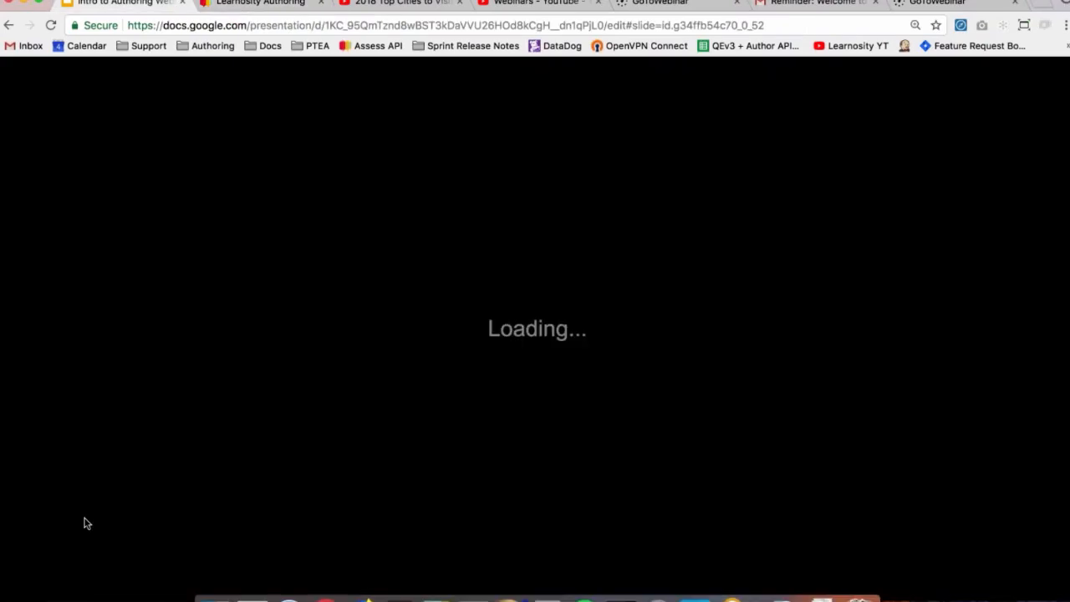
pyautogui.press('Right')
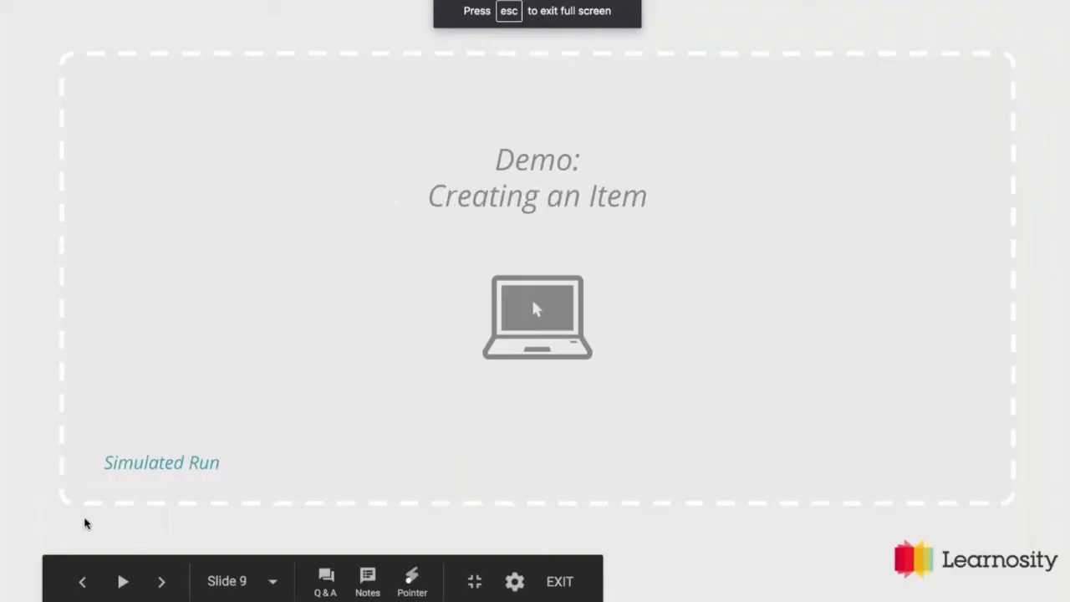
pyautogui.press('Right')
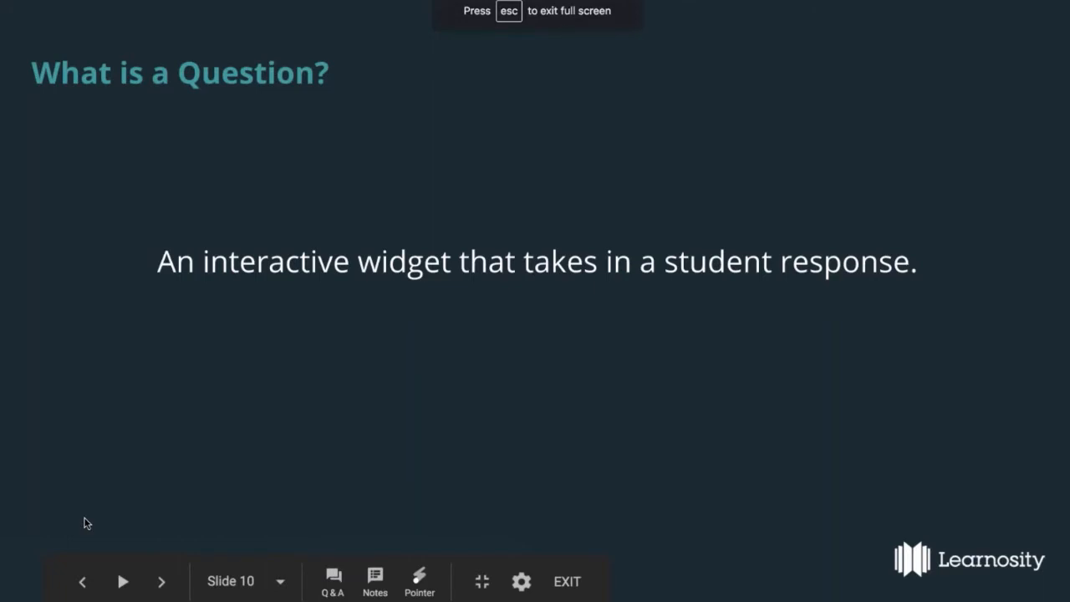
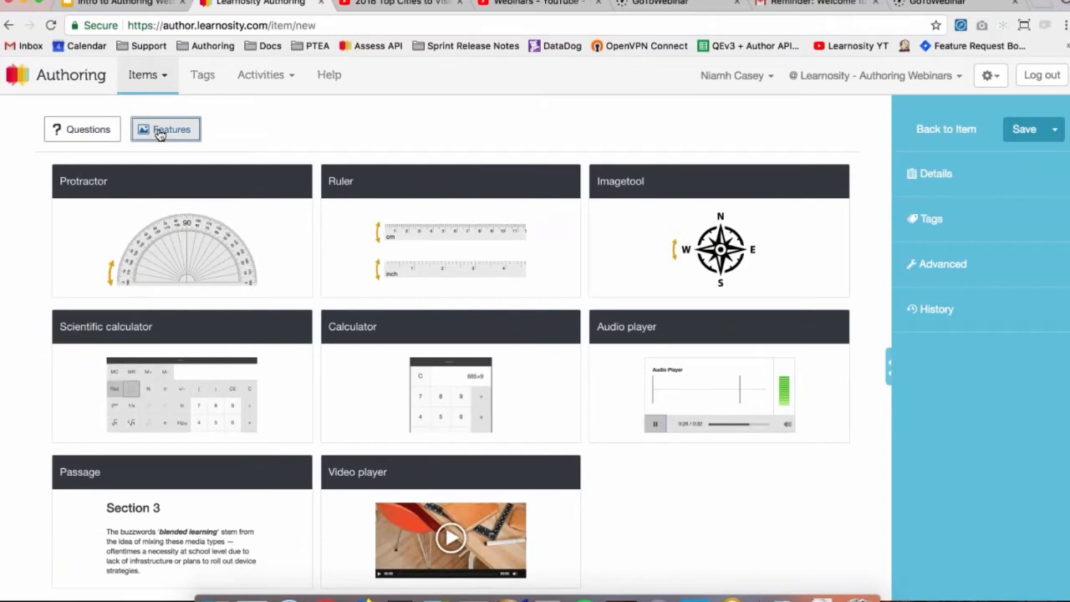
# Step: Examine the available feature types, then display the question types and review the Multiple Choice templates
pyautogui.scroll(-1, 95, 234)
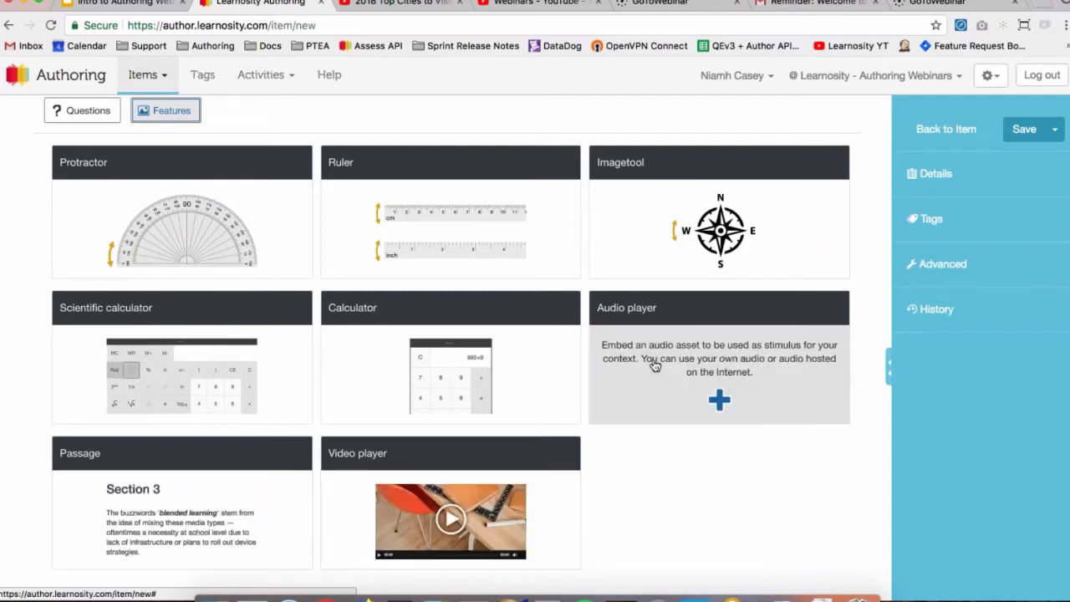
pyautogui.click(76, 121)
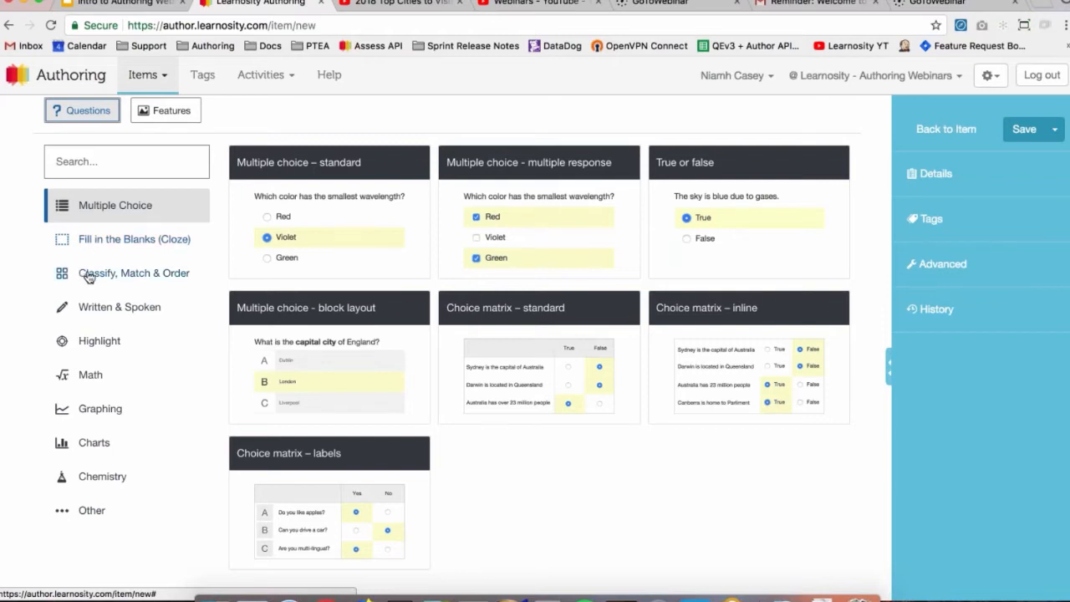
pyautogui.moveTo(298, 226)
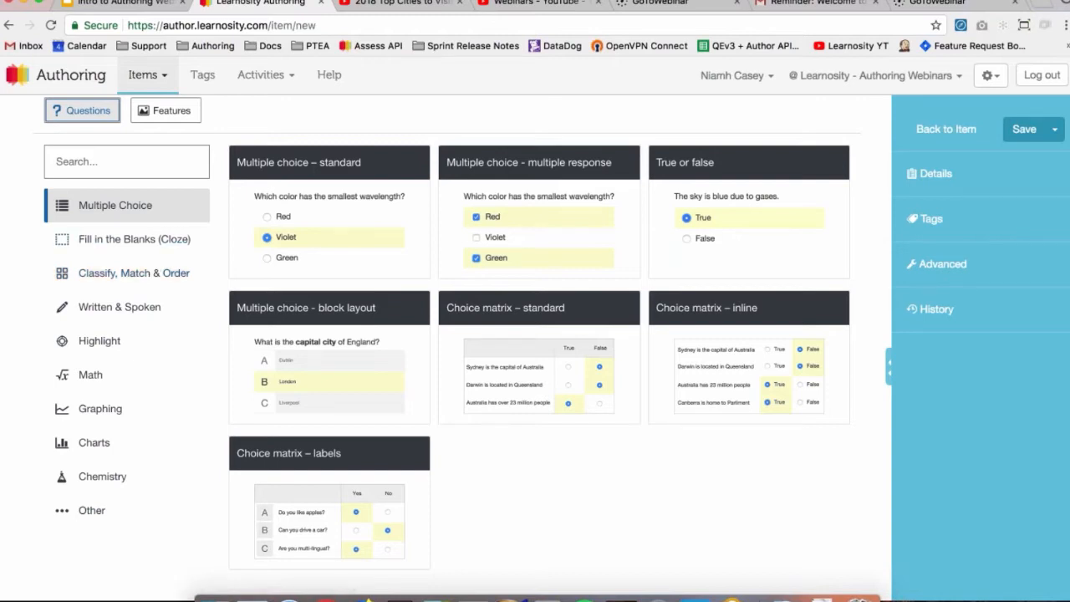
# Step: Switch to YouTube and look through Learnosity's Webinars playlist, then return to the question templates in Learnosity Authoring
pyautogui.click(529, 2)
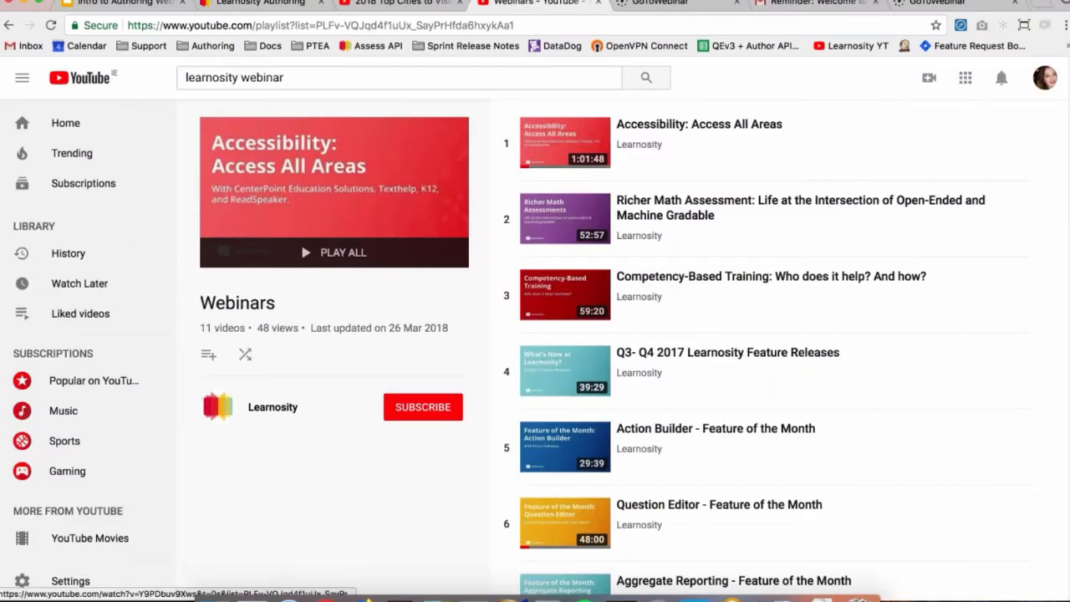
pyautogui.scroll(-3, 686, 451)
pyautogui.scroll(-2, 685, 334)
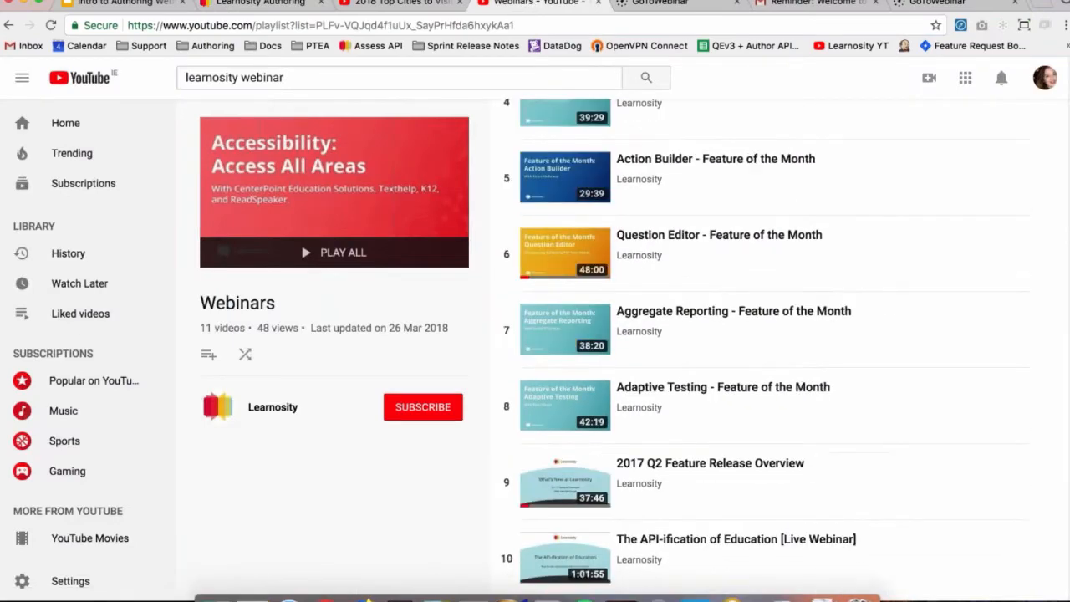
pyautogui.click(162, 7)
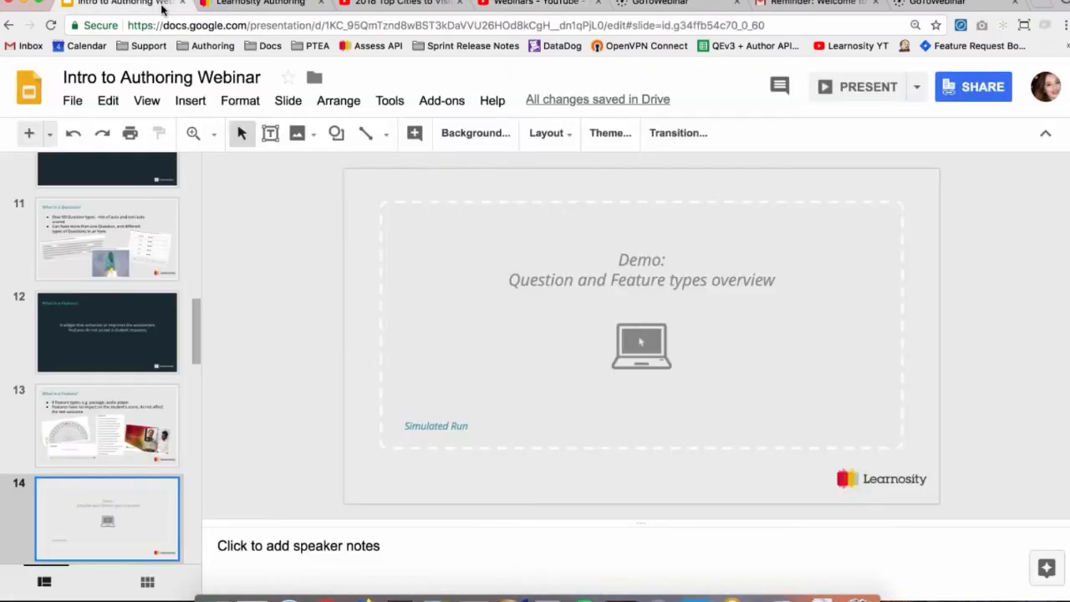
pyautogui.click(260, 4)
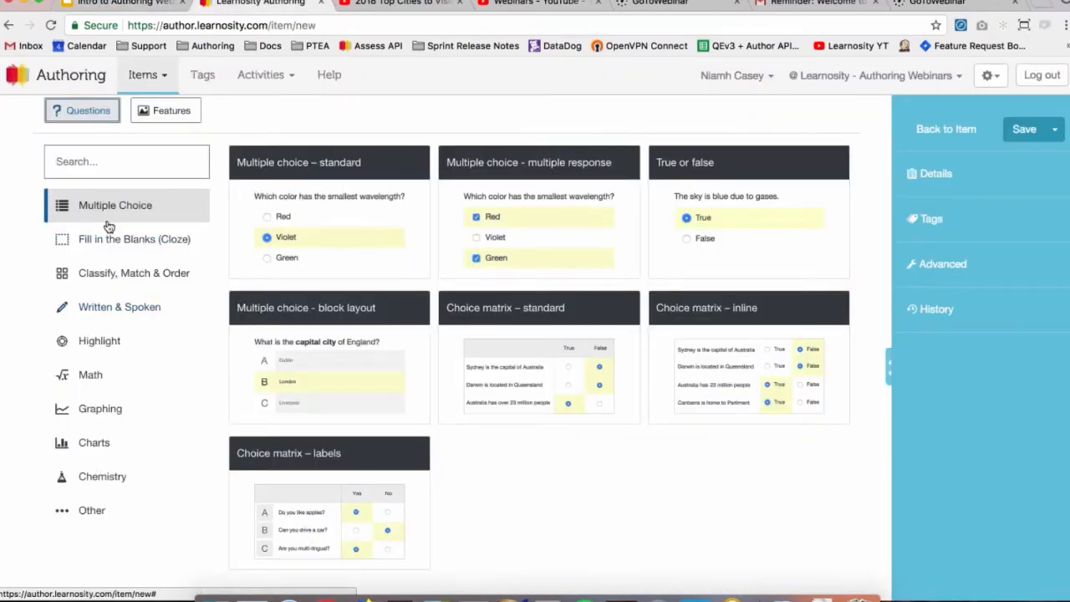
# Step: Create a Multiple choice – standard question and look over its stem, options and correct-answer sections
pyautogui.click(329, 242)
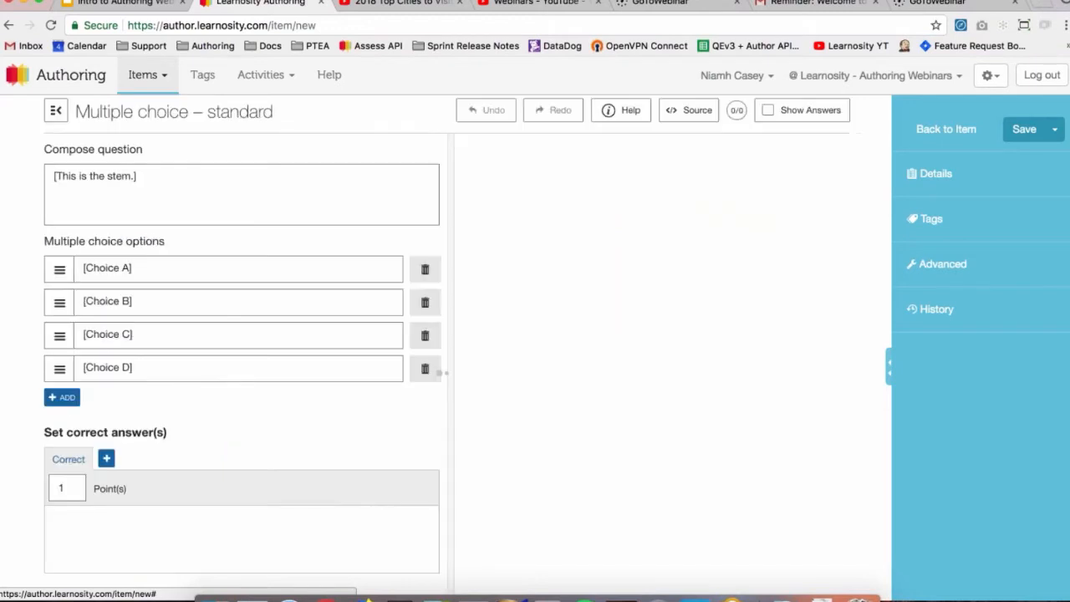
pyautogui.click(274, 190)
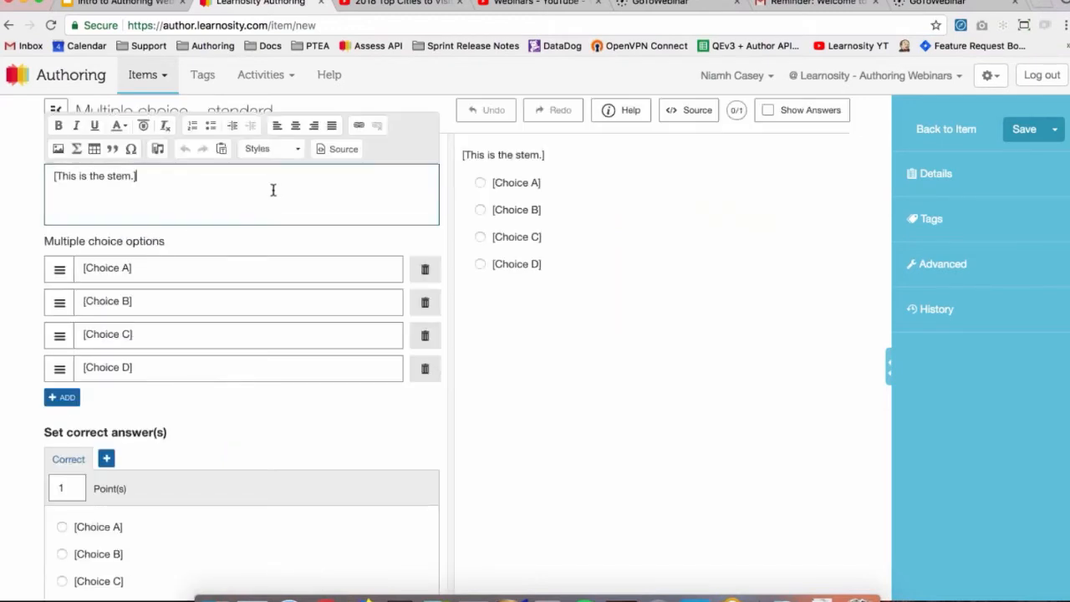
pyautogui.click(259, 239)
pyautogui.scroll(1, 258, 240)
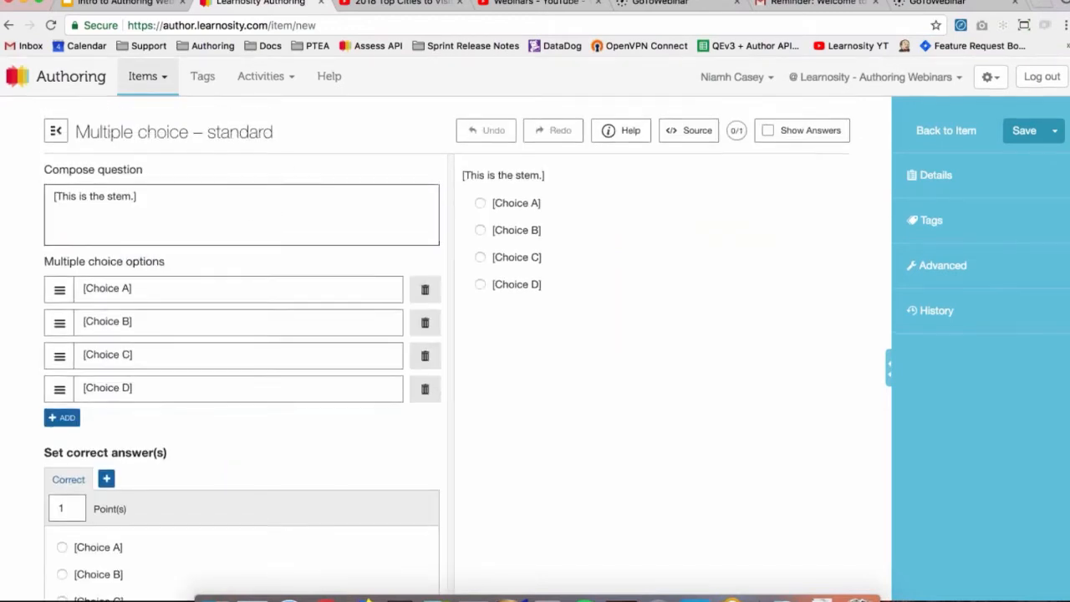
pyautogui.scroll(-5, 262, 258)
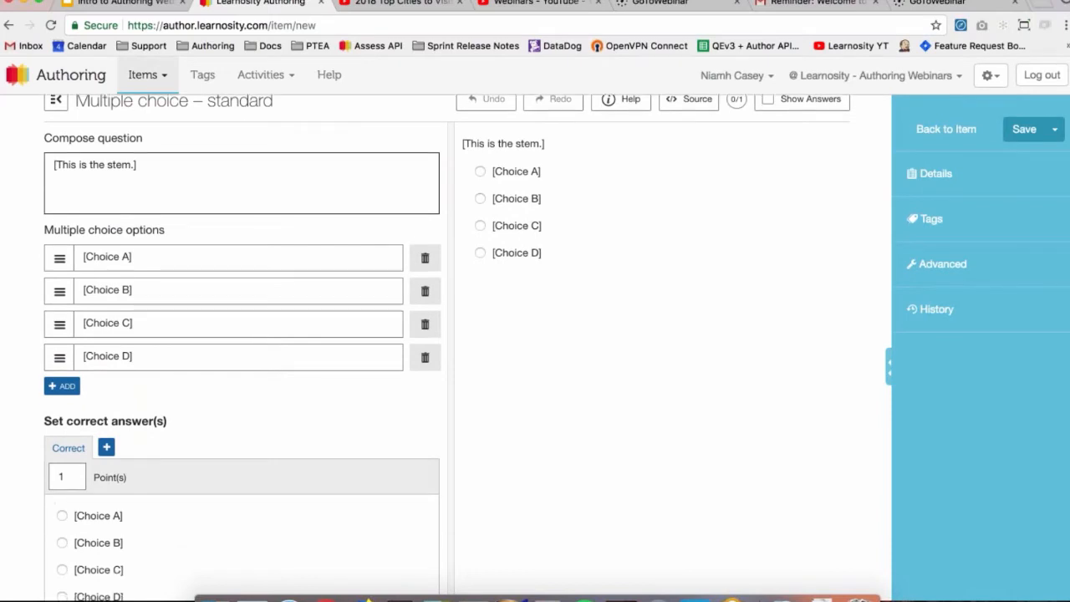
pyautogui.scroll(5, 262, 258)
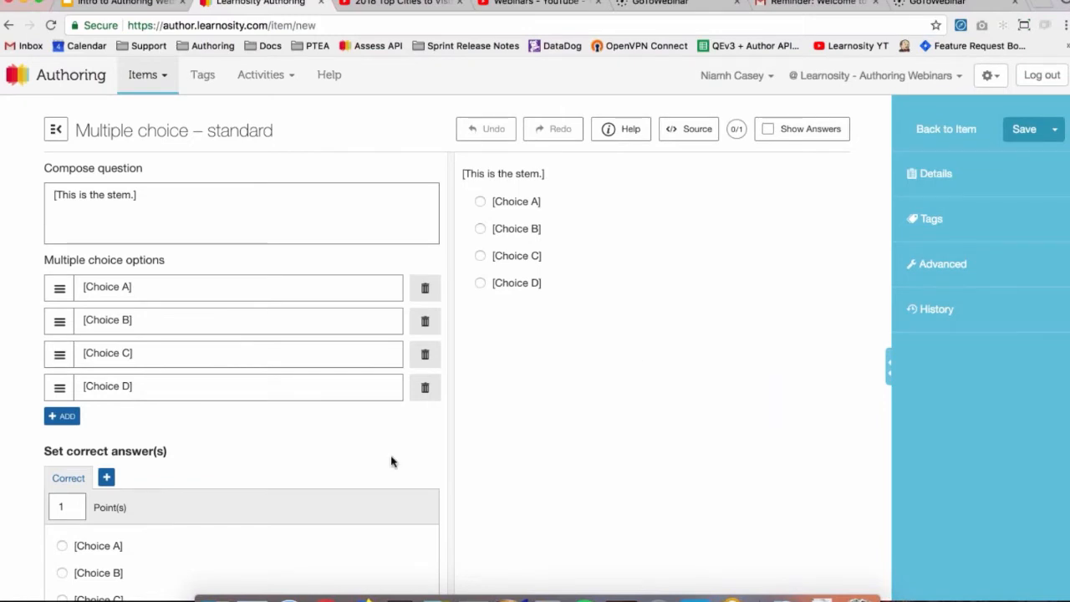
pyautogui.scroll(-3, 390, 462)
pyautogui.scroll(3, 241, 348)
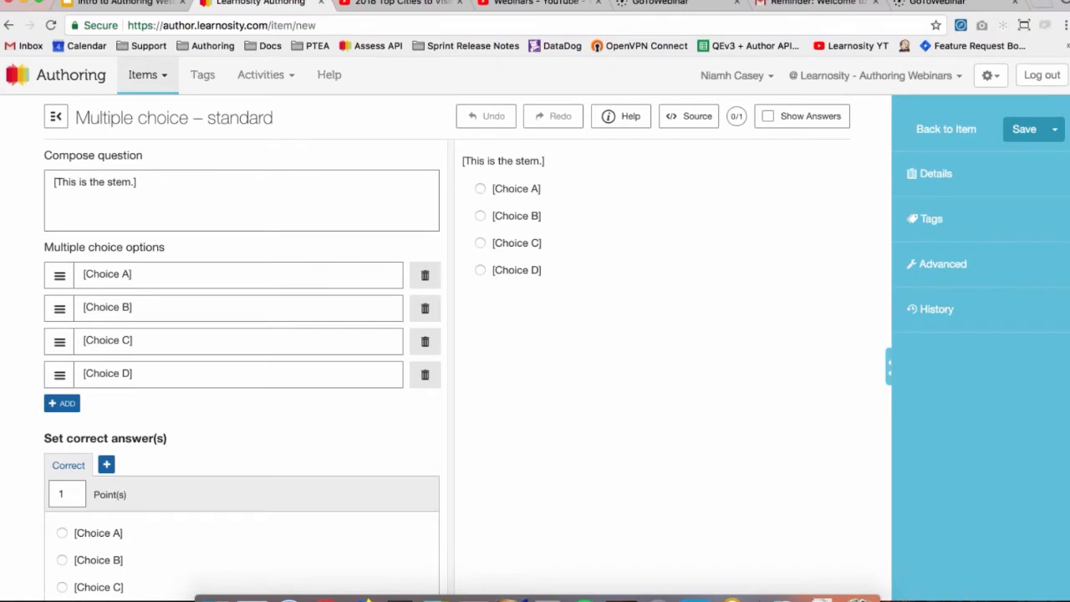
# Step: Replace the placeholder stem with "Select all the European cities from the list below."
pyautogui.click(170, 195)
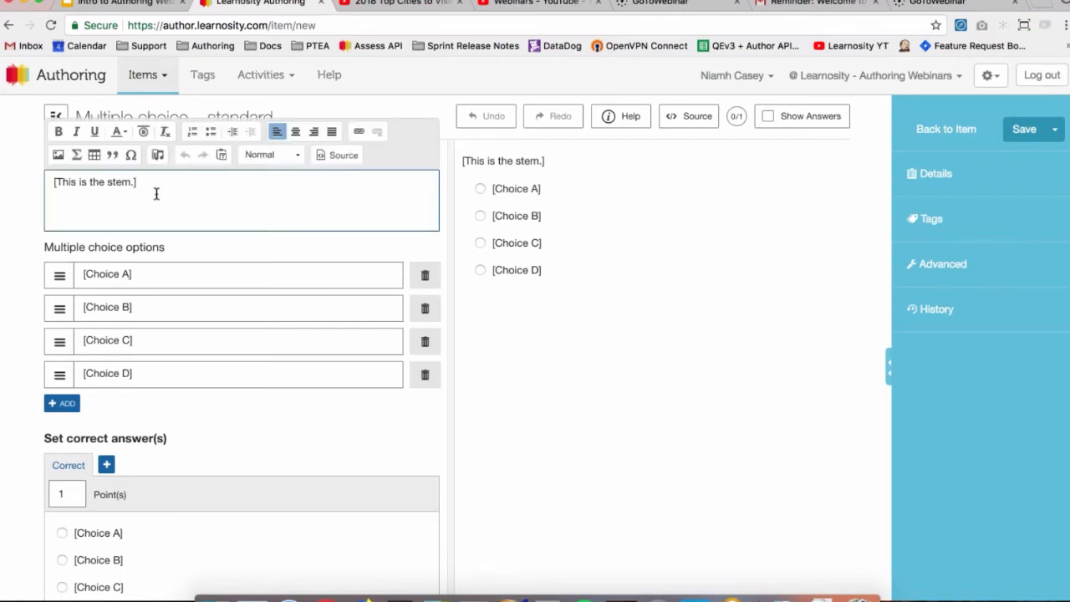
pyautogui.moveTo(155, 191); pyautogui.dragTo(40, 189)
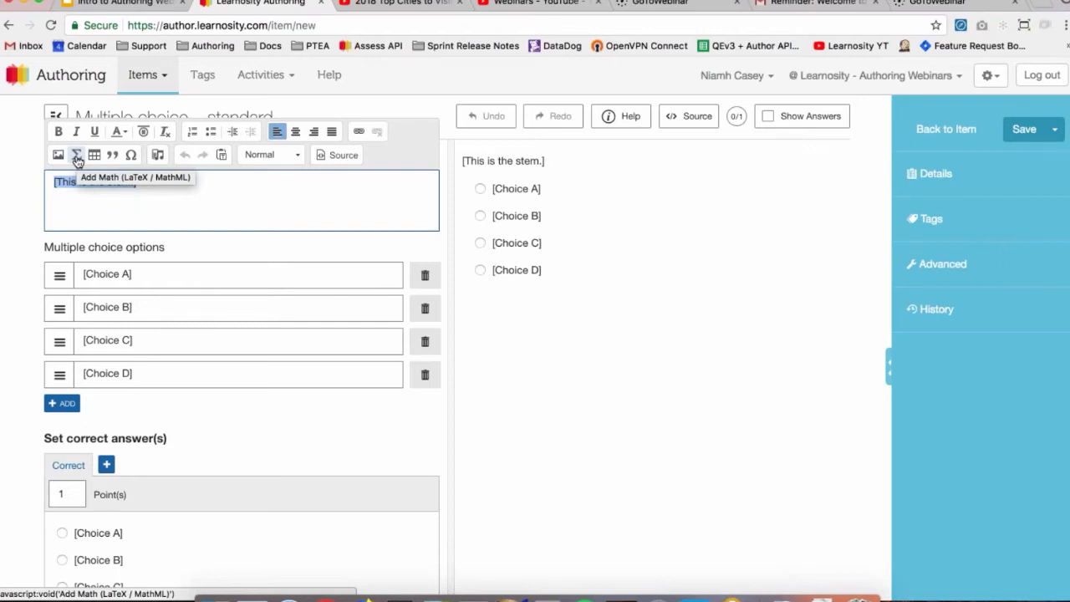
pyautogui.tripleClick(145, 188)
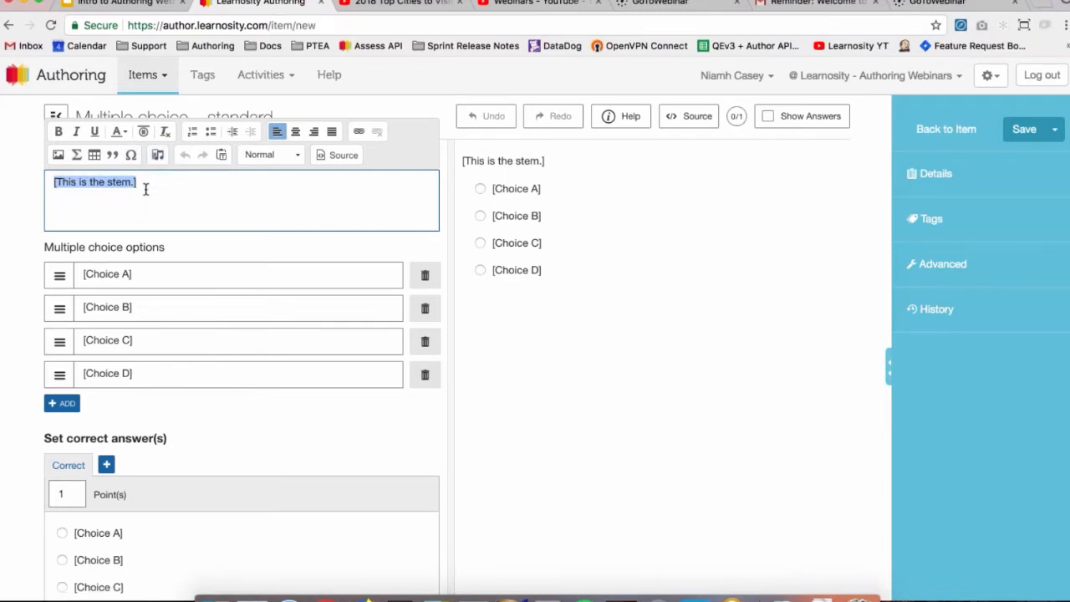
pyautogui.write('Se')
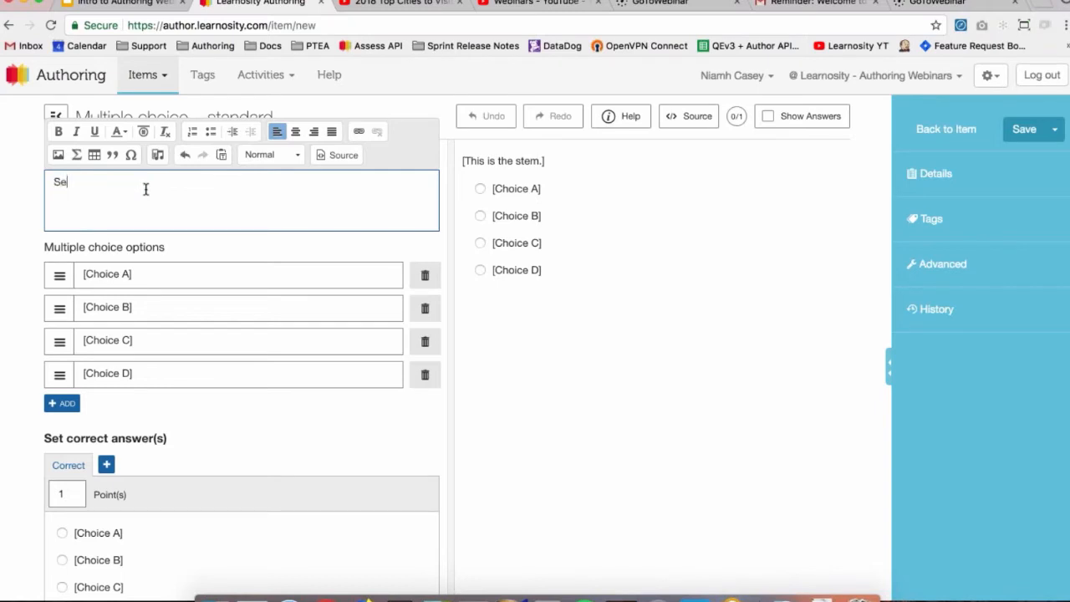
pyautogui.write('lect all the E')
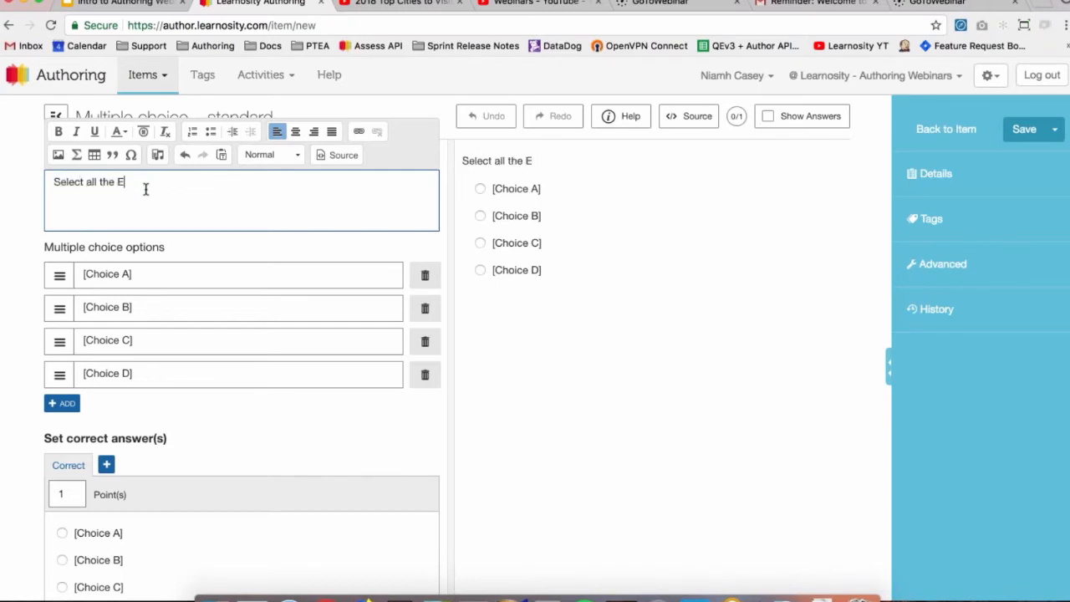
pyautogui.write('uropean cities from the list below.')
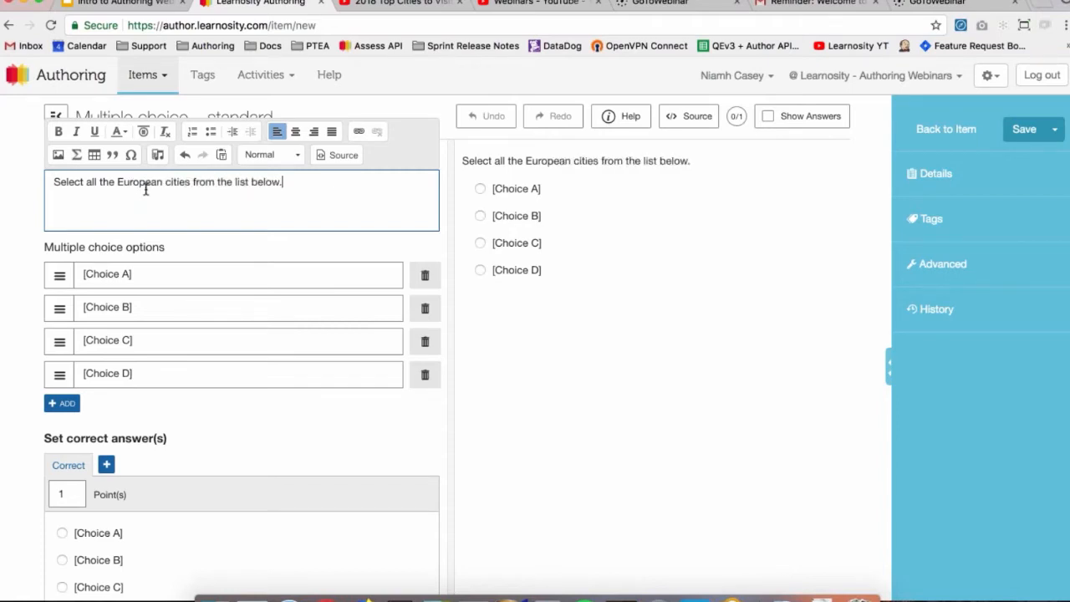
pyautogui.press('Tab')
# Step: Replace the first two placeholder choices with Rome and Paris
pyautogui.tripleClick(149, 277)
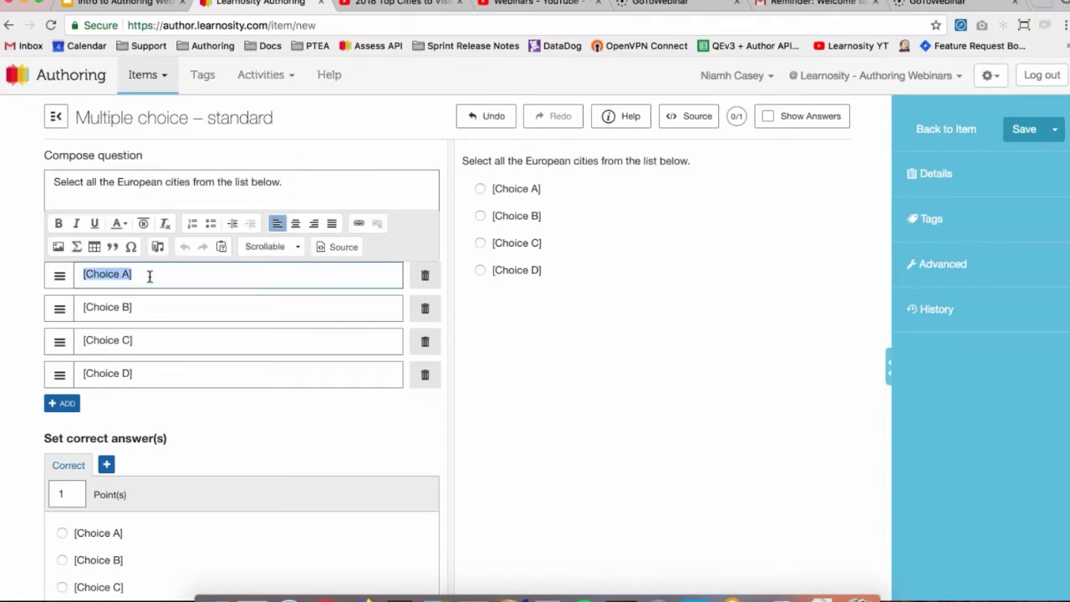
pyautogui.write('Rome')
pyautogui.press('Tab')
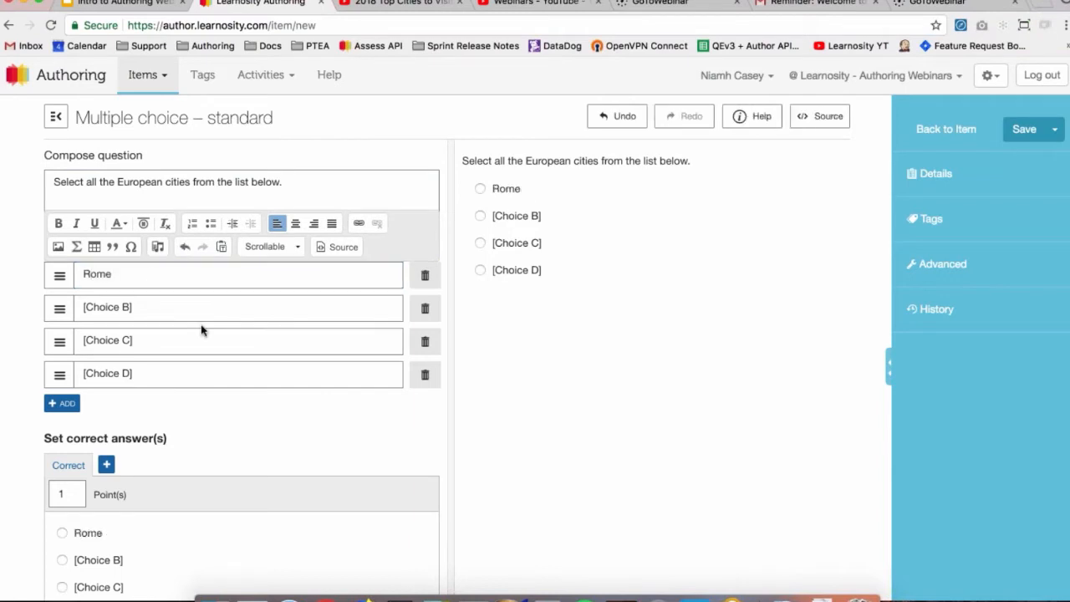
pyautogui.write('PPari')
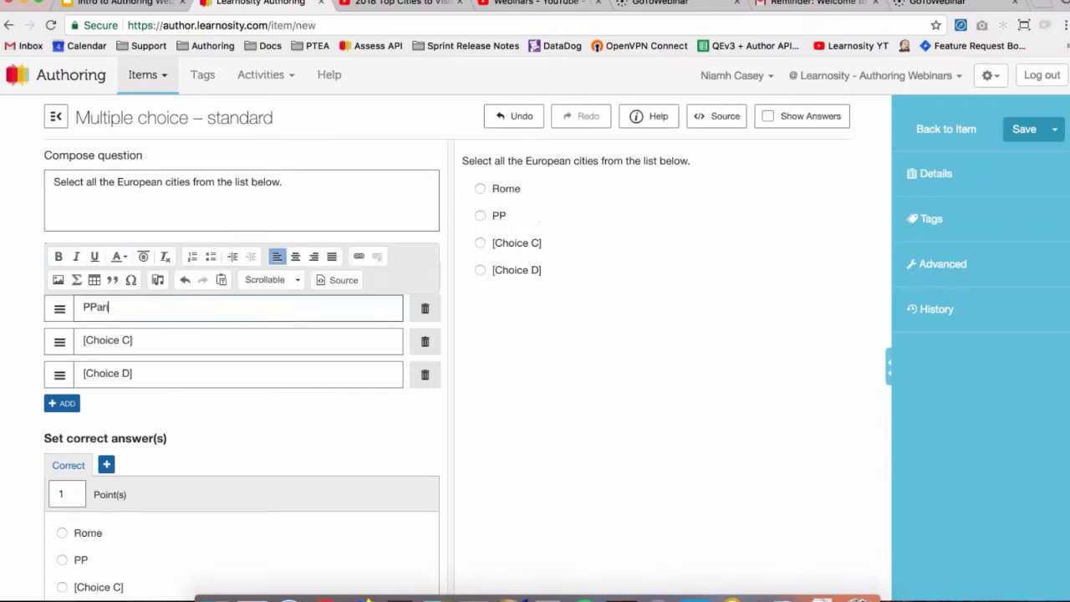
pyautogui.press('BackSpace')
pyautogui.press('BackSpace')
pyautogui.press('BackSpace')
pyautogui.press('BackSpace')
pyautogui.write('aris')
pyautogui.press('BackSpace')
pyautogui.press('BackSpace')
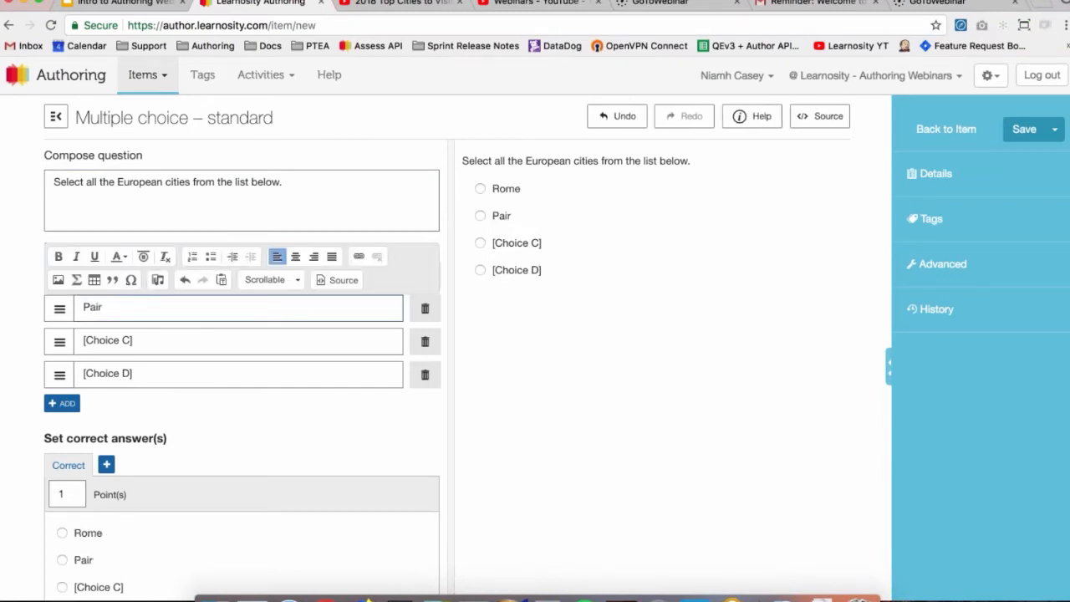
pyautogui.write('is')
# Step: Replace the third and fourth placeholder choices with Sydney and Dublin
pyautogui.click(174, 337)
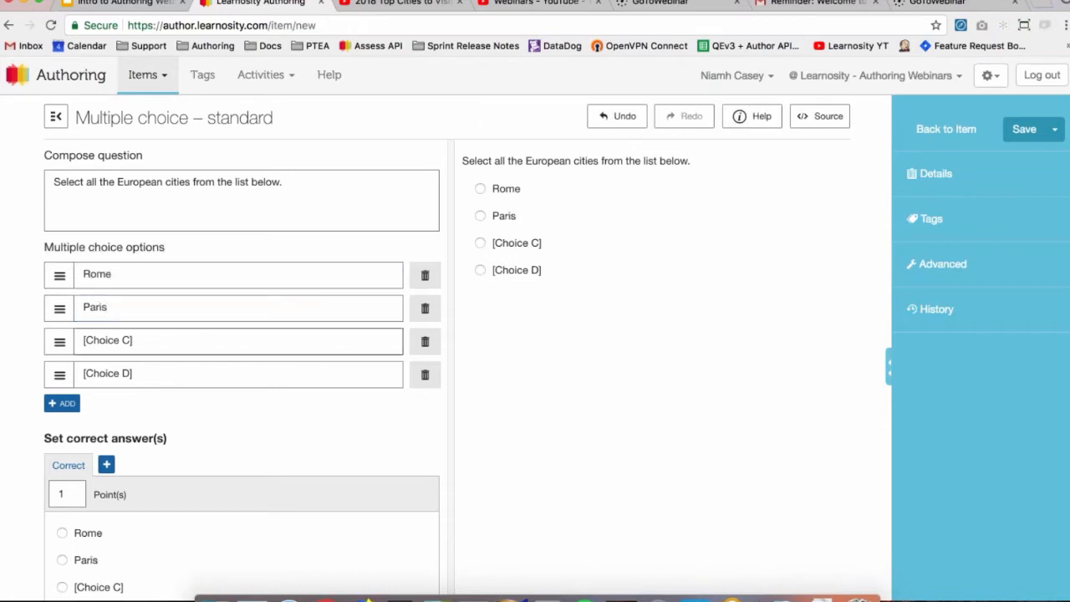
pyautogui.tripleClick(174, 337)
pyautogui.write('Sydney')
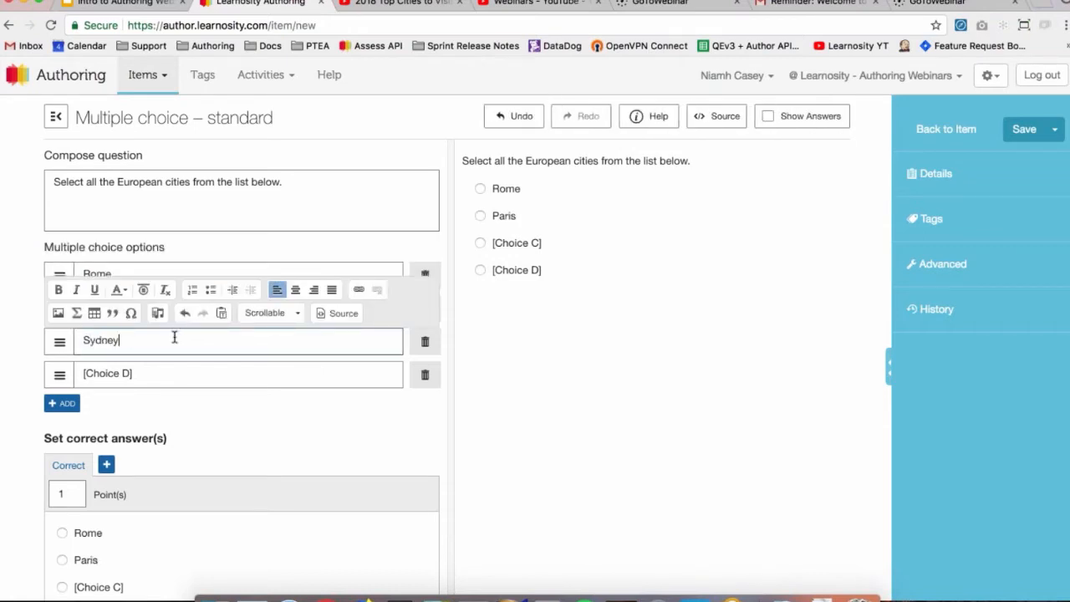
pyautogui.tripleClick(143, 373)
pyautogui.write('Dublin')
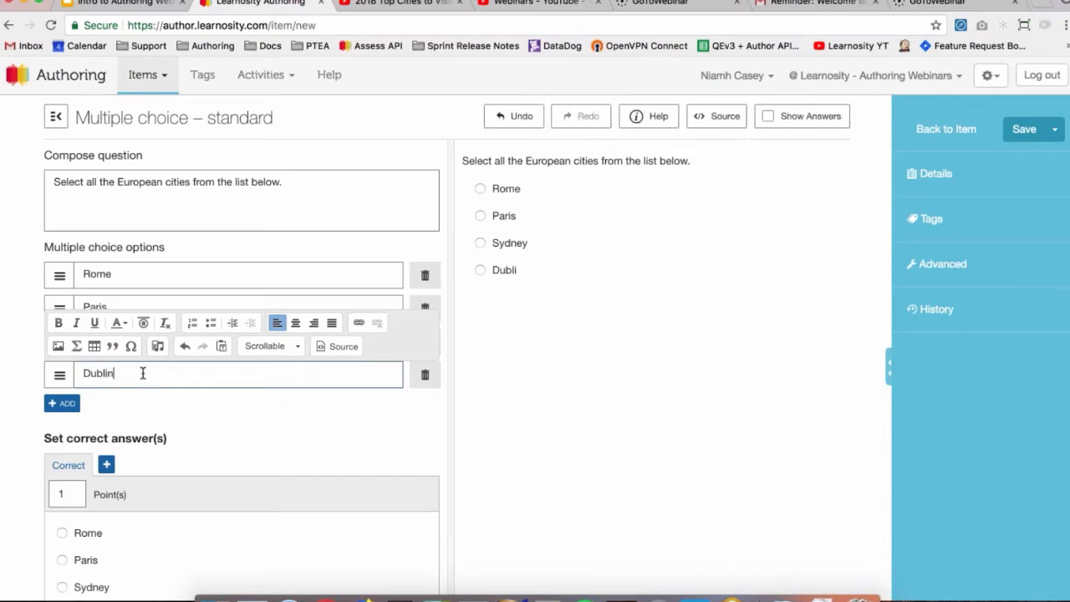
# Step: Add a fifth choice, New York, and reorder the list so that Paris comes below Sydney
pyautogui.click(62, 402)
pyautogui.click(104, 402)
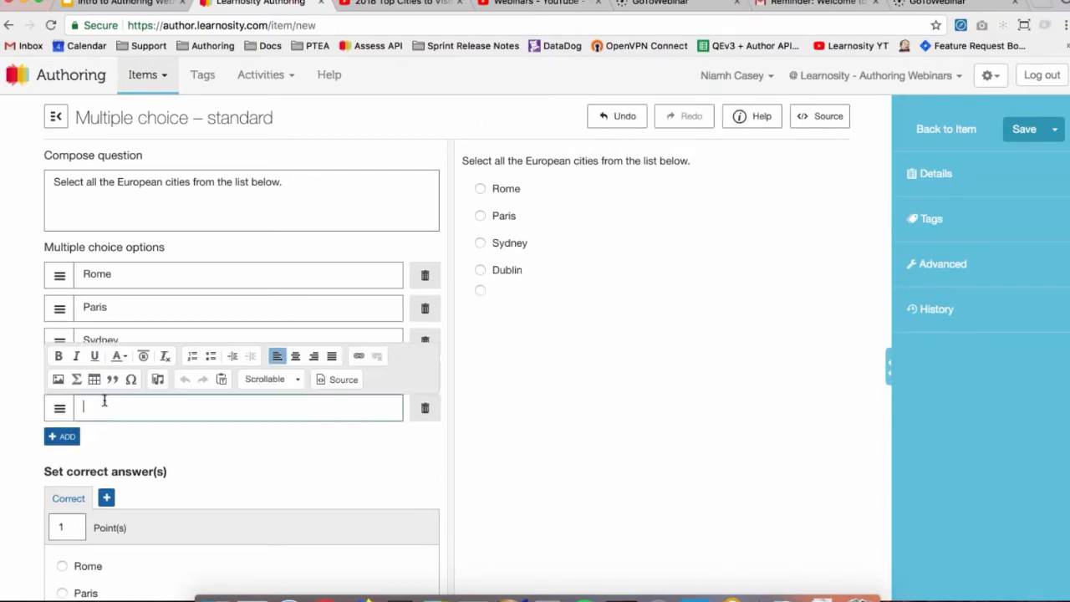
pyautogui.write('New York')
pyautogui.click(268, 444)
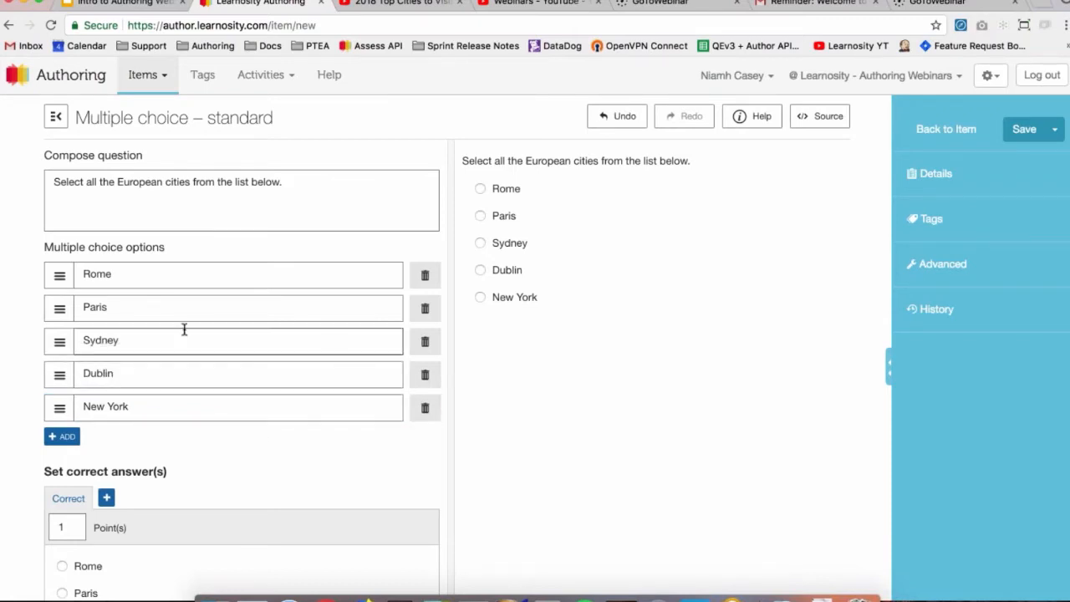
pyautogui.moveTo(155, 313); pyautogui.dragTo(155, 301)
pyautogui.moveTo(59, 299); pyautogui.dragTo(60, 358)
# Step: Try Rome, Sydney and Paris in turn as the single correct answer, ending with Dublin marked correct
pyautogui.scroll(-2, 60, 359)
pyautogui.scroll(-3, 241, 344)
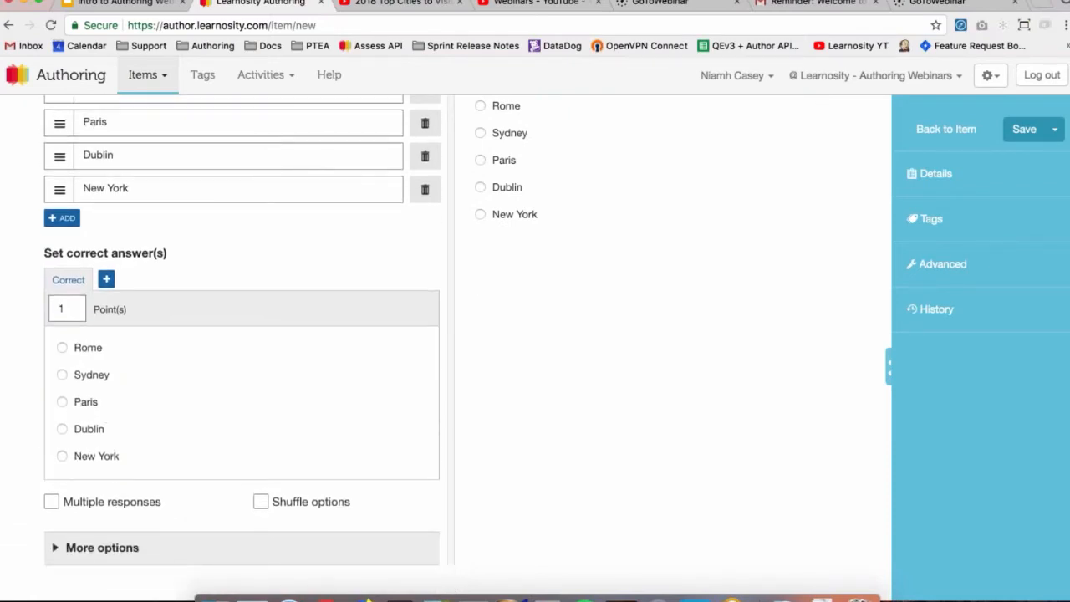
pyautogui.click(70, 307)
pyautogui.click(77, 351)
pyautogui.click(82, 377)
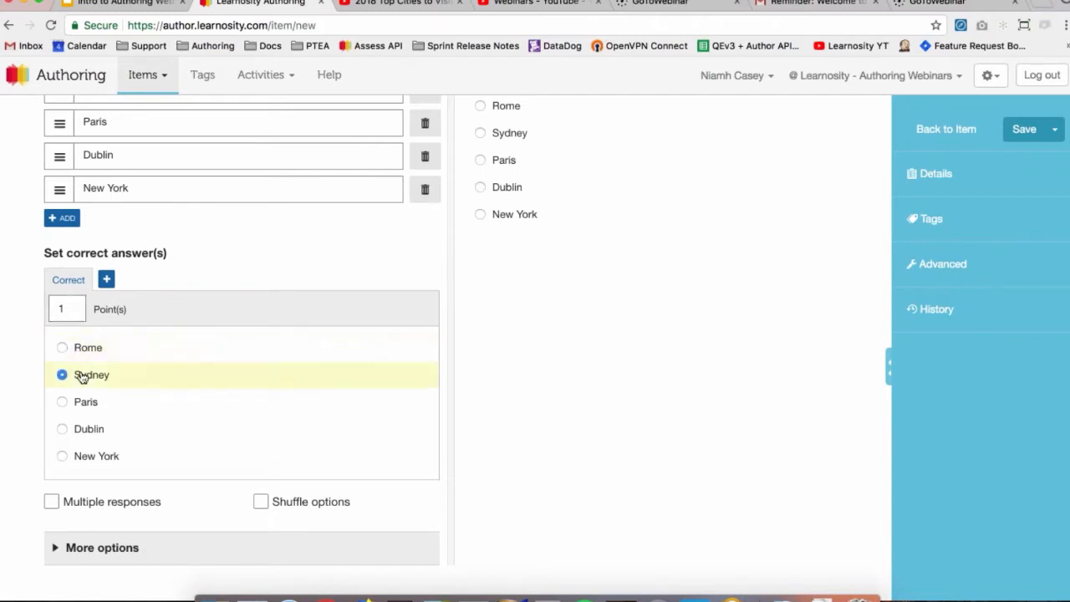
pyautogui.click(77, 408)
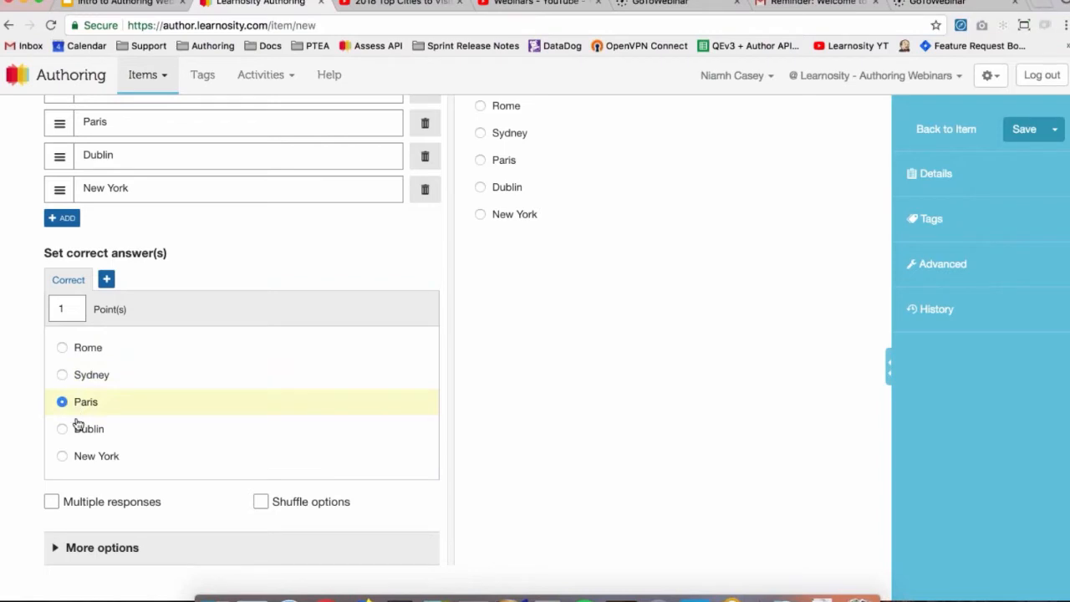
pyautogui.click(77, 436)
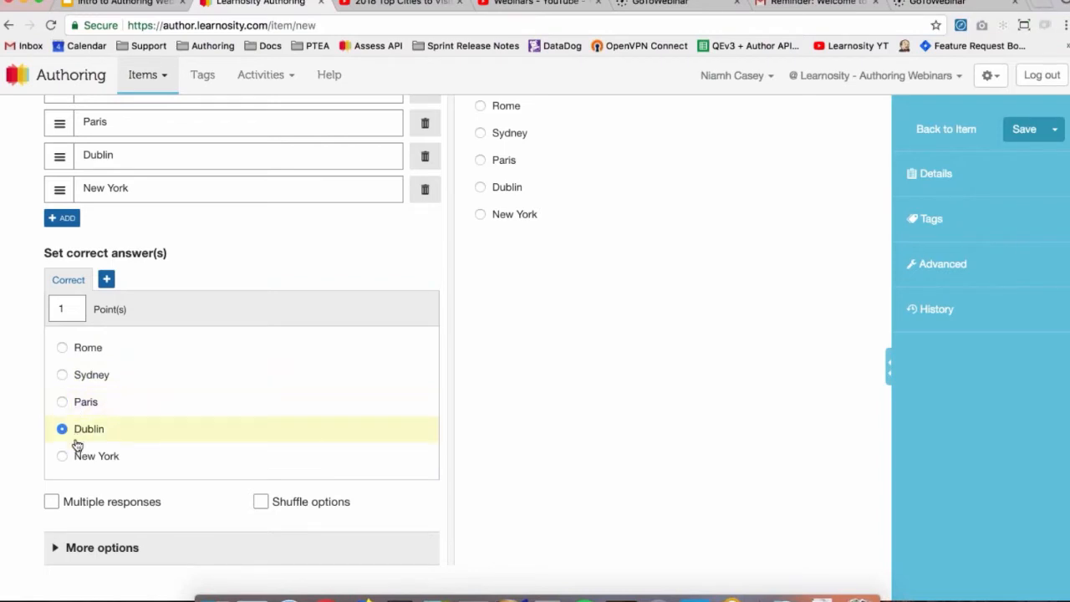
# Step: Allow multiple responses and mark Paris and Rome as correct in addition to Dublin
pyautogui.click(52, 502)
pyautogui.click(84, 404)
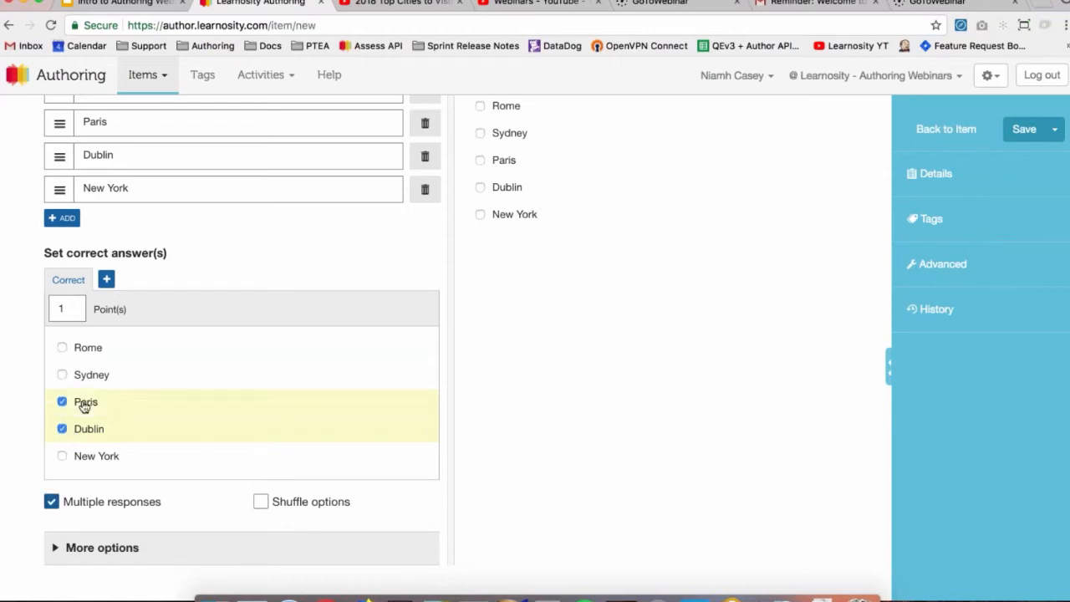
pyautogui.click(78, 356)
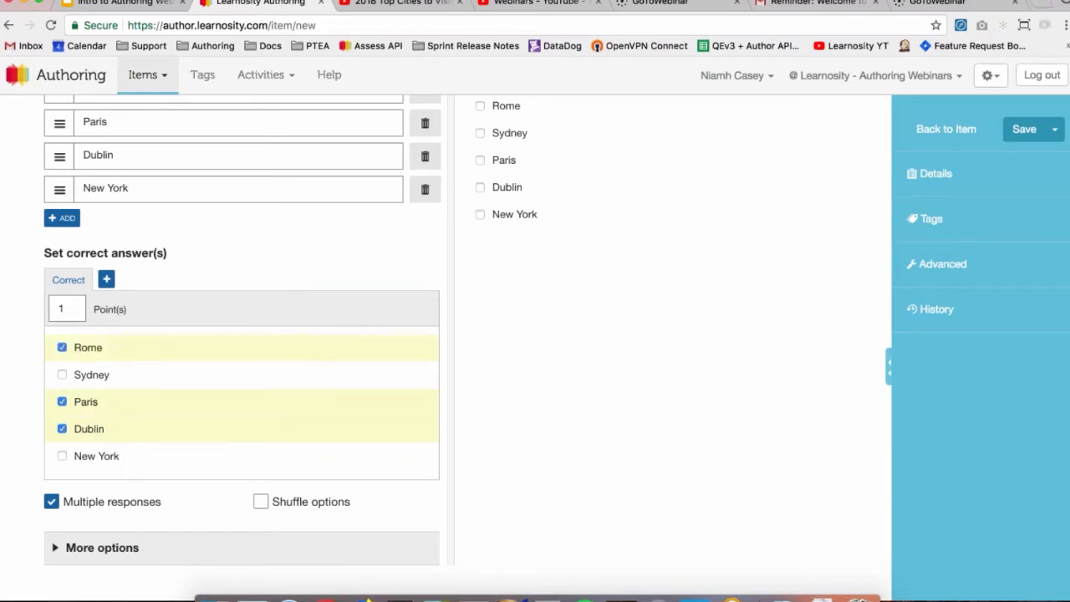
# Step: Try shuffling the answer options and switch shuffling back off
pyautogui.click(261, 503)
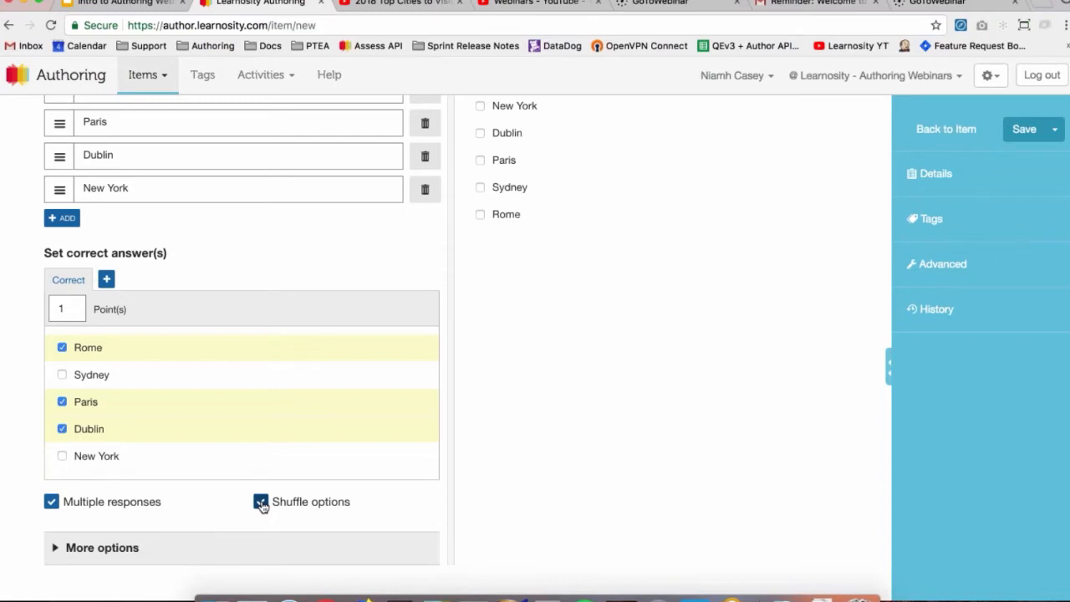
pyautogui.click(261, 503)
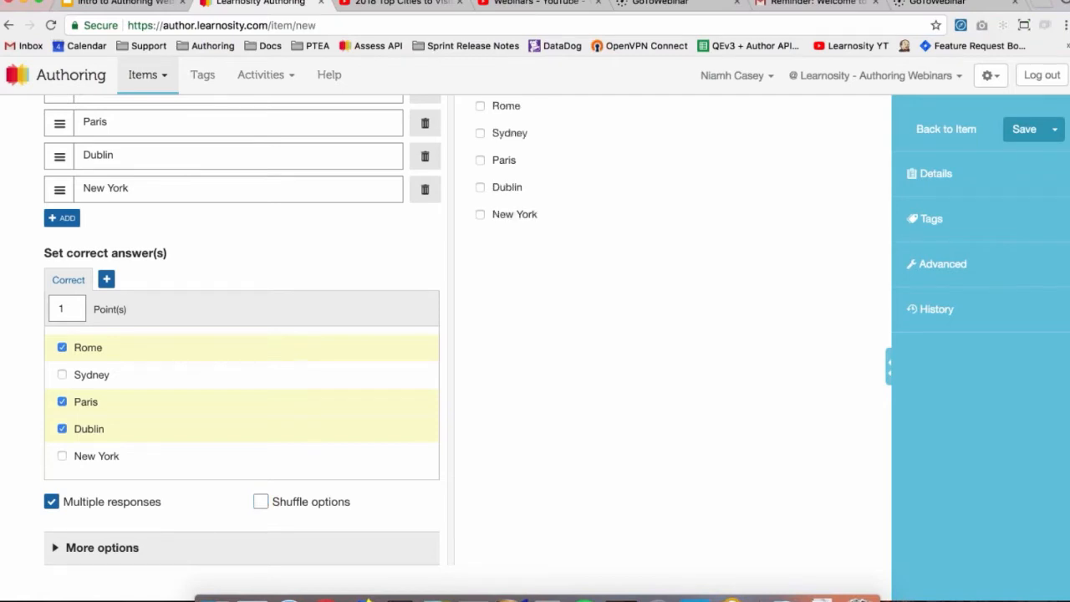
# Step: Expand the question's additional options, try marking it as unscored/practice usage, and switch that setting back off
pyautogui.click(118, 551)
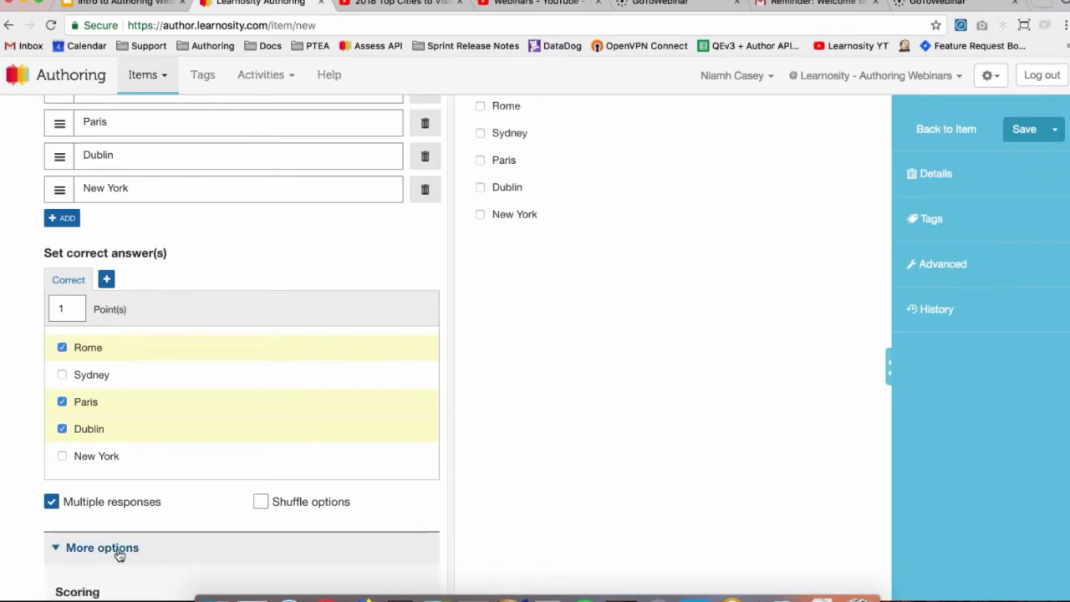
pyautogui.scroll(-8, 120, 554)
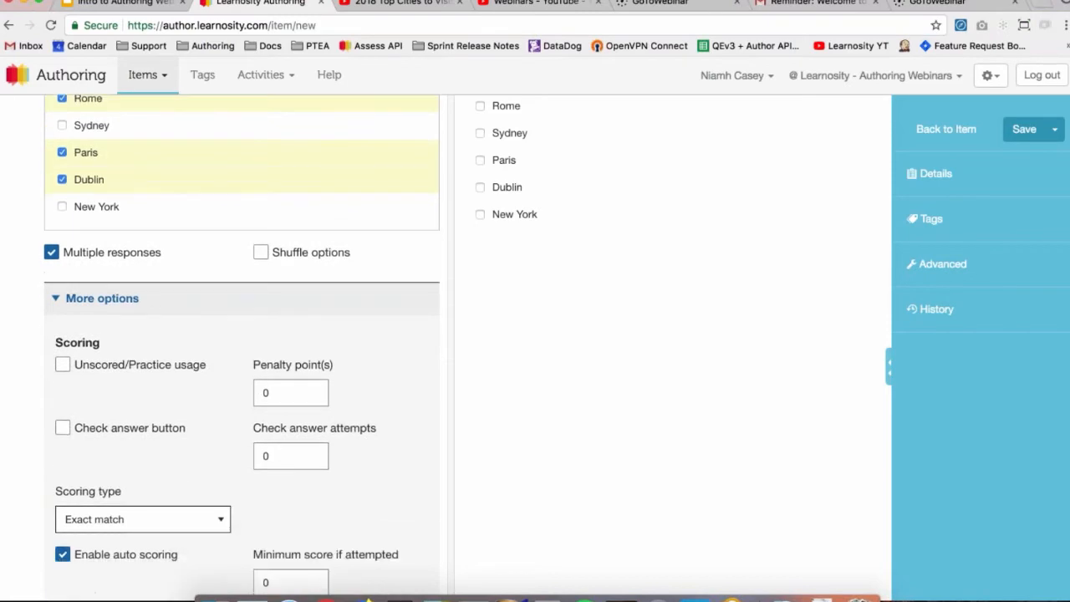
pyautogui.scroll(1, 241, 347)
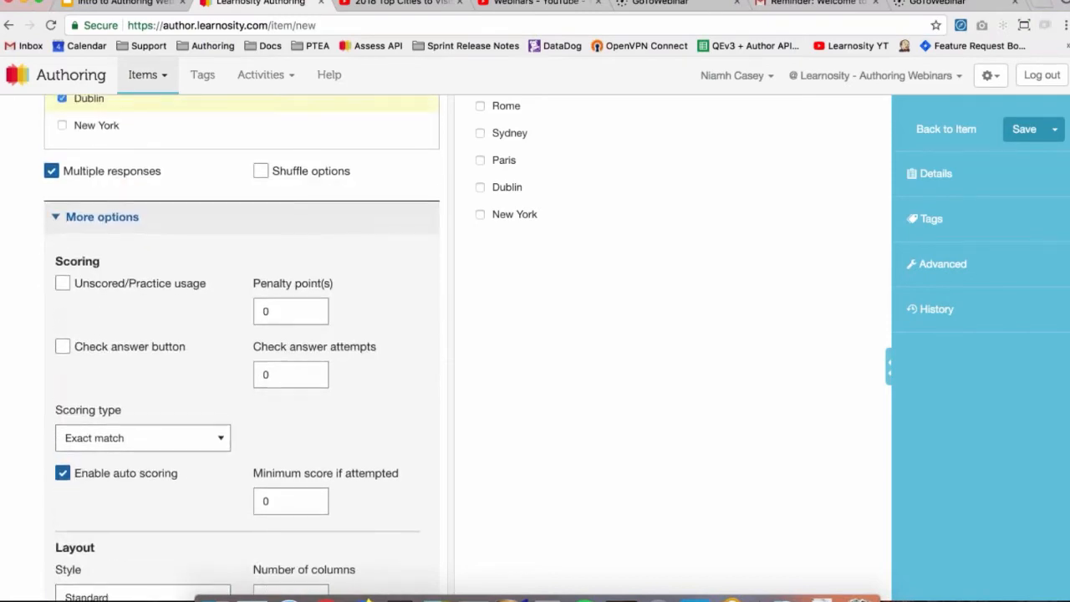
pyautogui.click(82, 289)
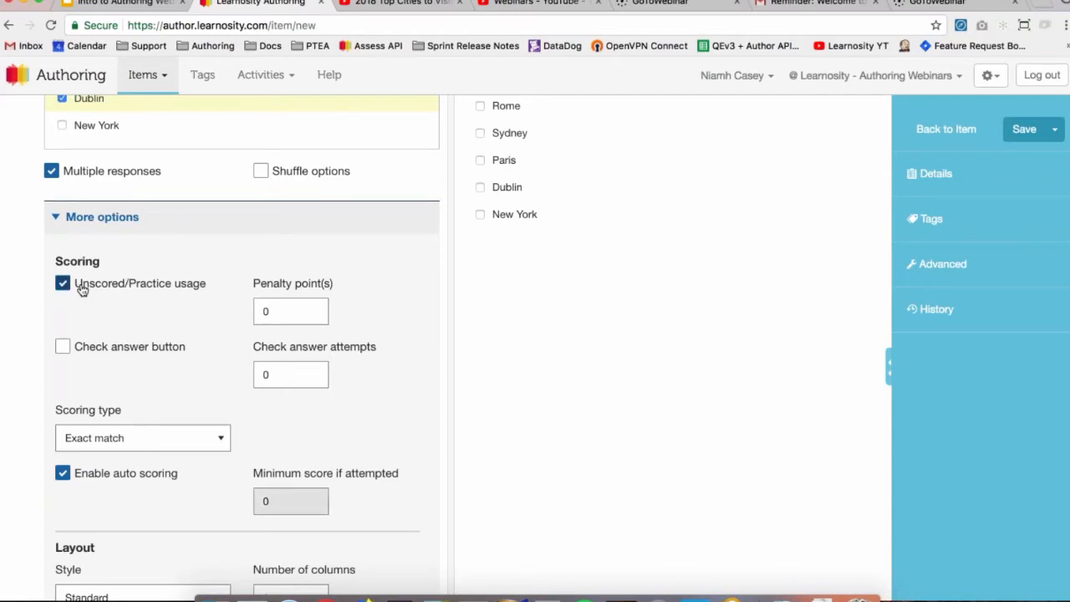
pyautogui.scroll(7, 82, 290)
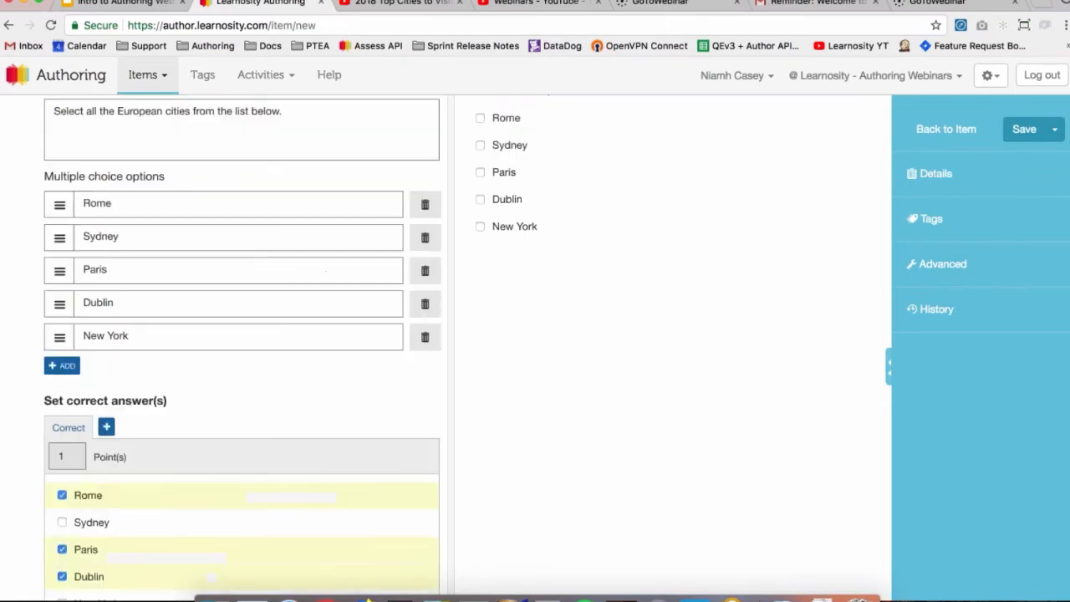
pyautogui.scroll(-4, 241, 334)
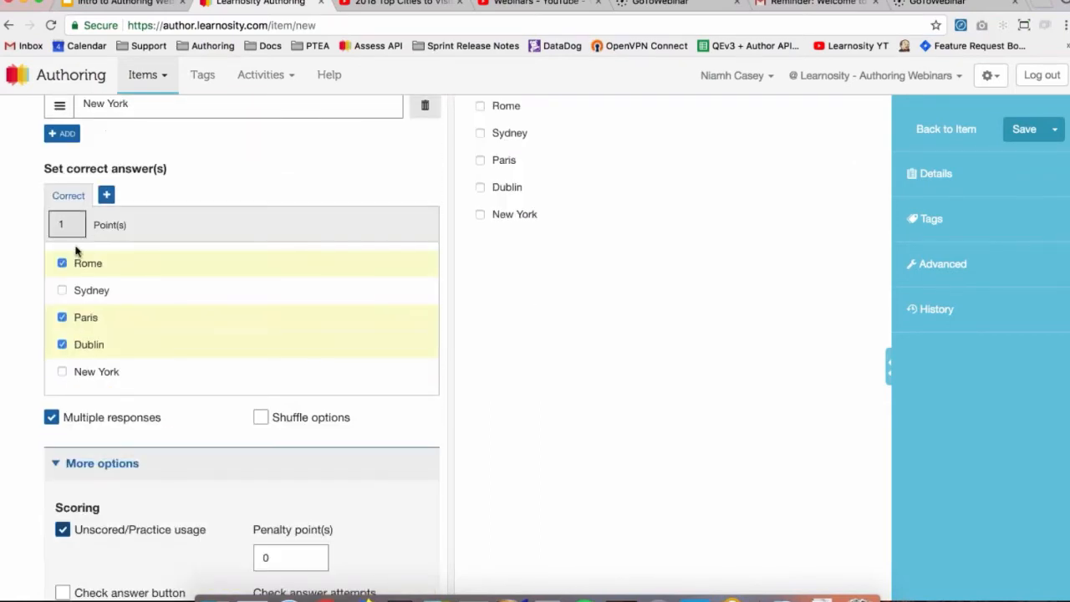
pyautogui.scroll(-3, 61, 341)
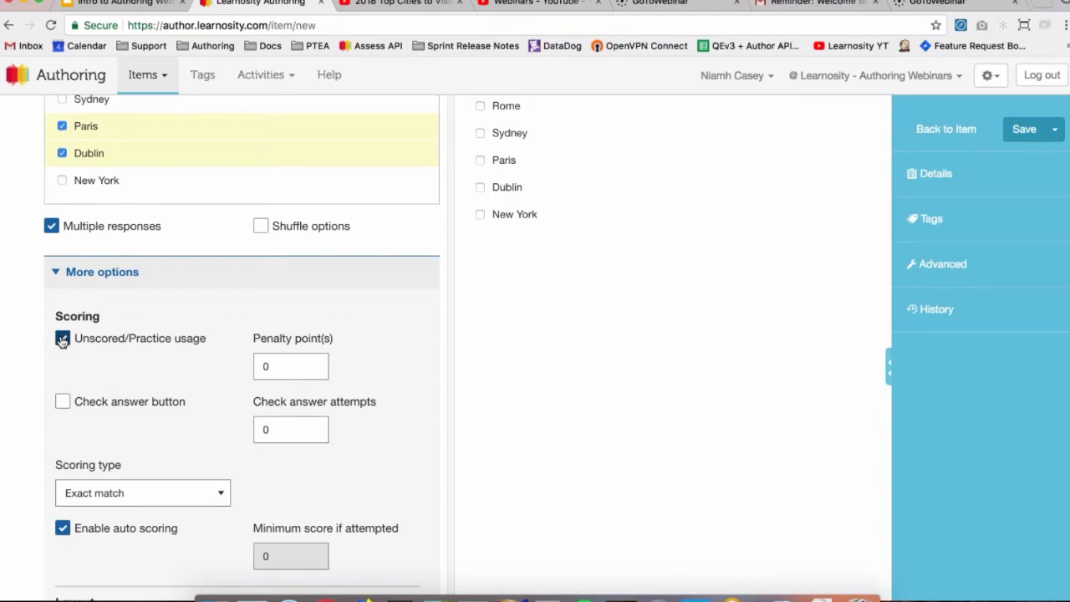
pyautogui.click(62, 338)
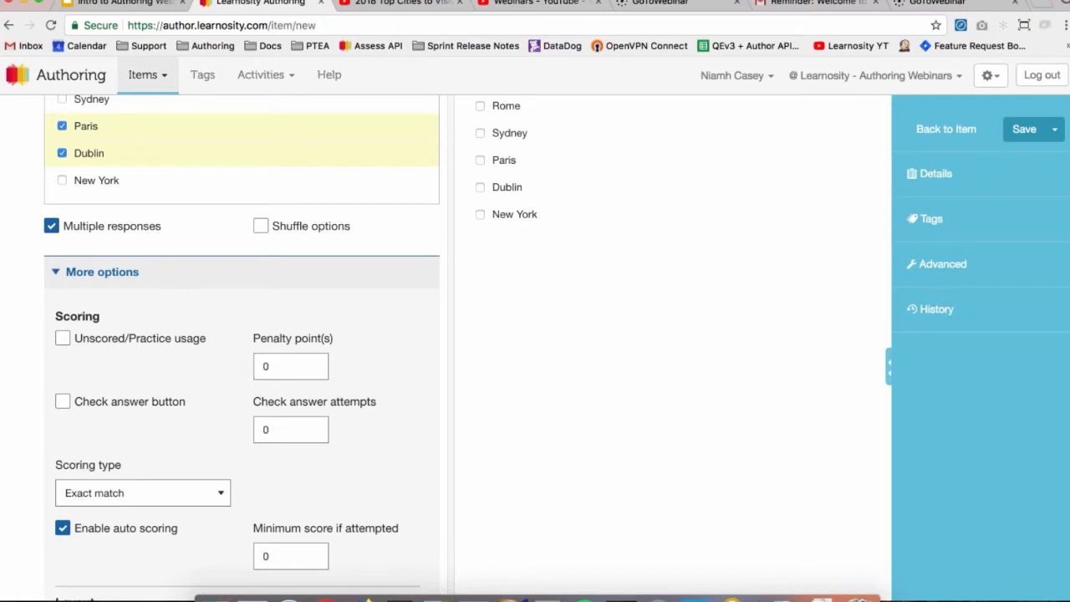
# Step: Enable the Check Answer button for the question in its scoring options
pyautogui.scroll(-2, 209, 355)
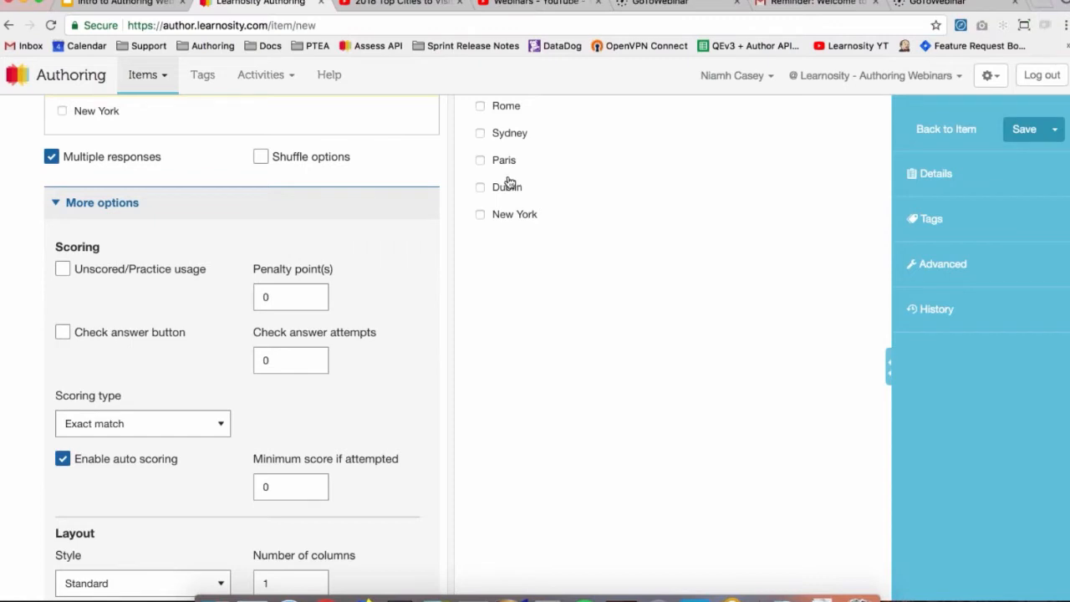
pyautogui.doubleClick(266, 298)
pyautogui.press('BackSpace')
pyautogui.click(128, 340)
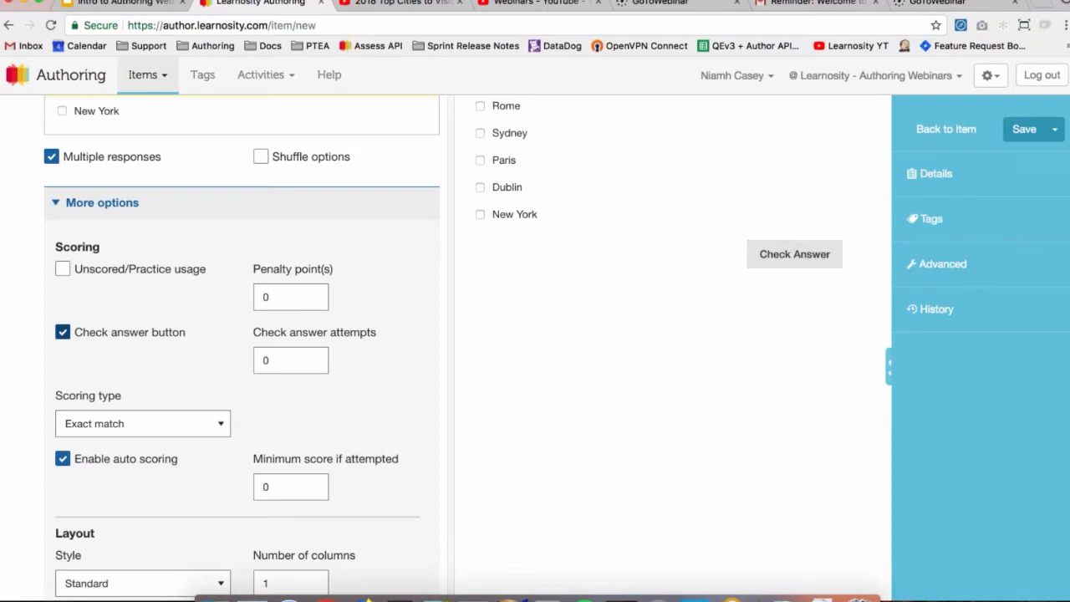
# Step: Select Rome, Sydney and Paris in the question preview and check the answer
pyautogui.scroll(10, 626, 256)
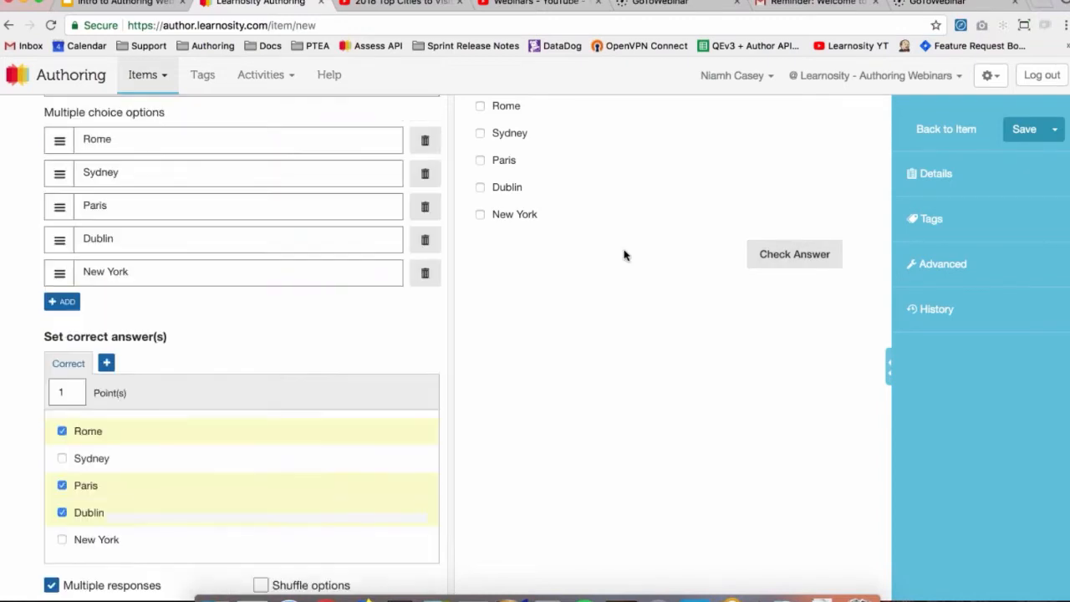
pyautogui.click(506, 204)
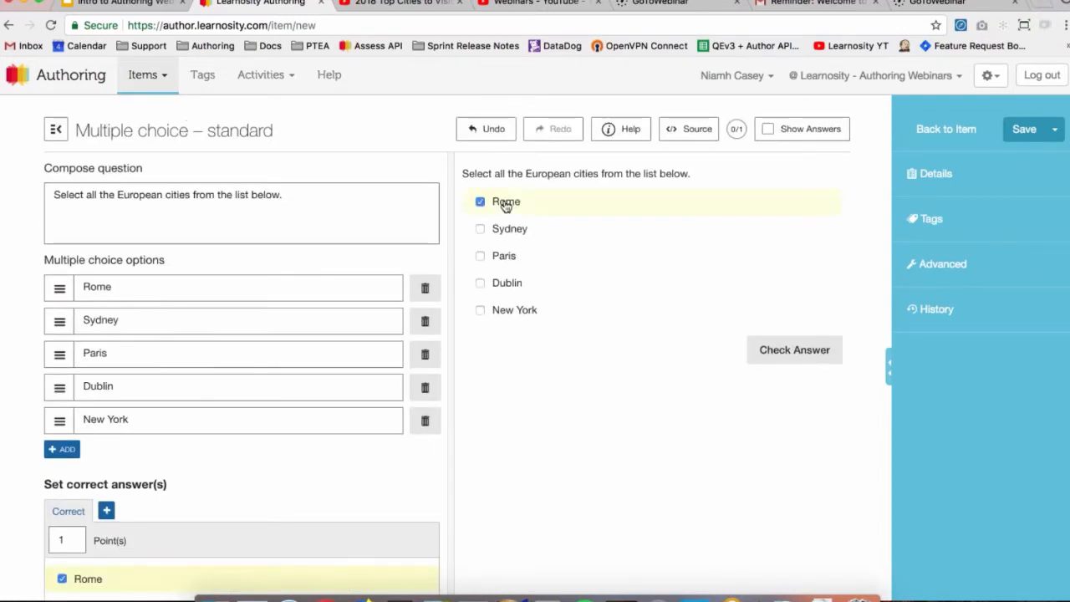
pyautogui.click(504, 227)
pyautogui.click(505, 259)
pyautogui.click(823, 355)
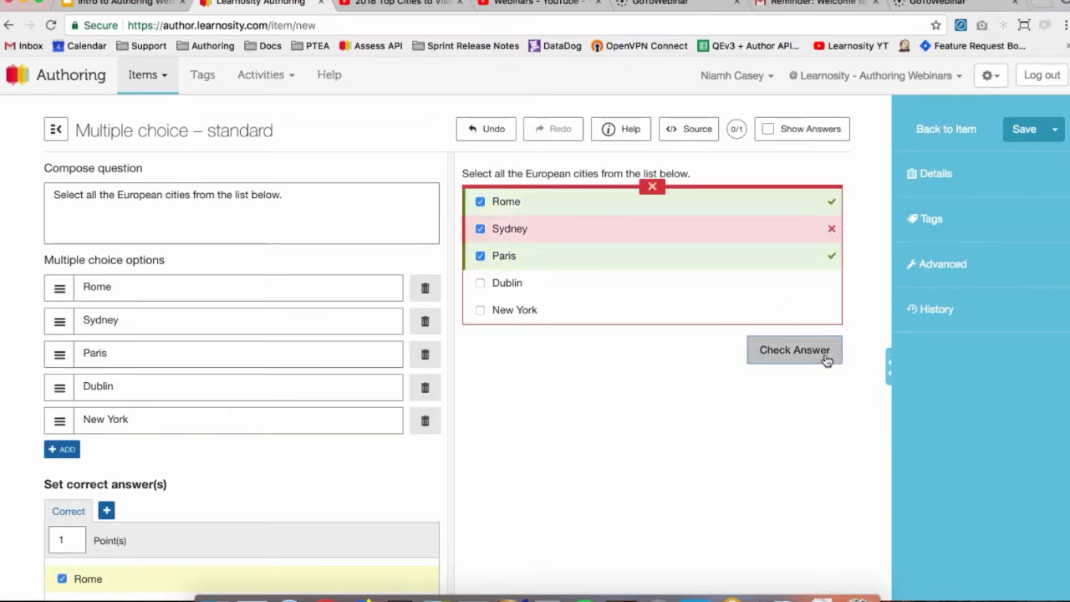
# Step: Set the number of check answer attempts to 1
pyautogui.scroll(-5, 779, 368)
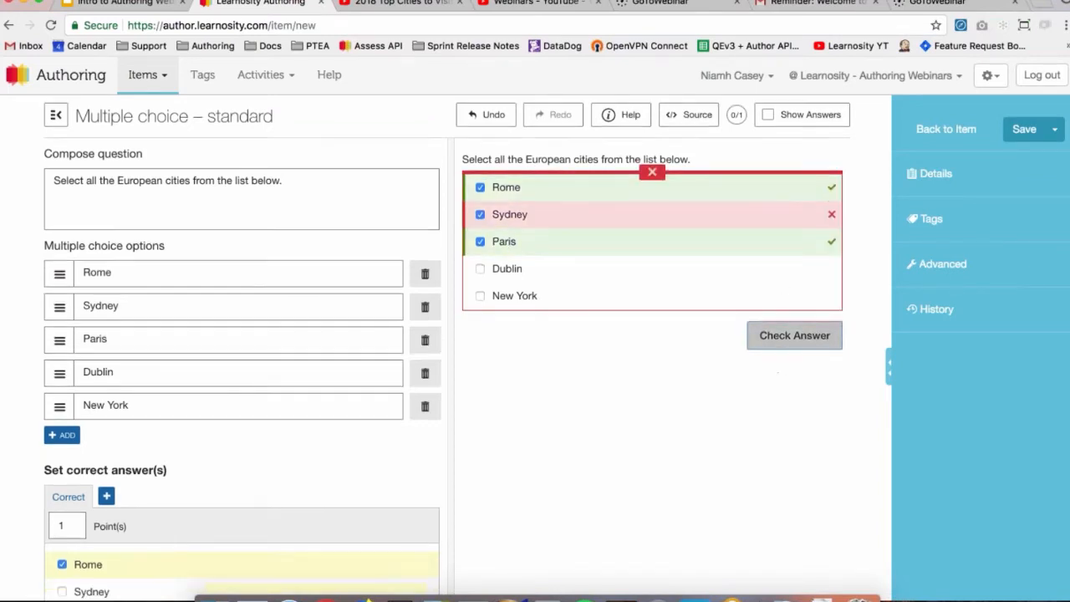
pyautogui.scroll(-12, 279, 312)
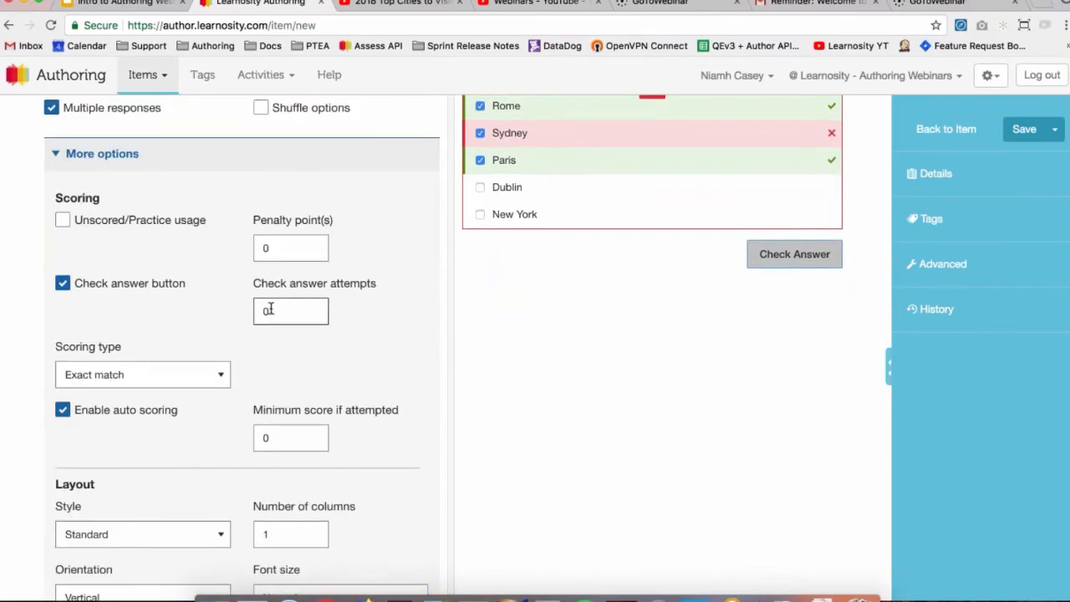
pyautogui.doubleClick(264, 310)
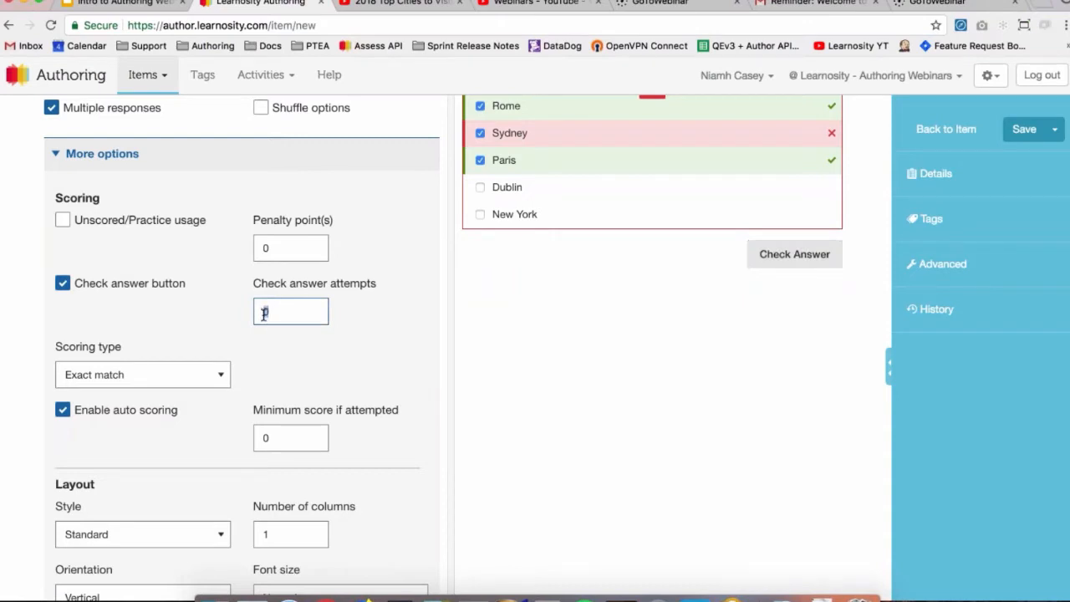
pyautogui.write('1')
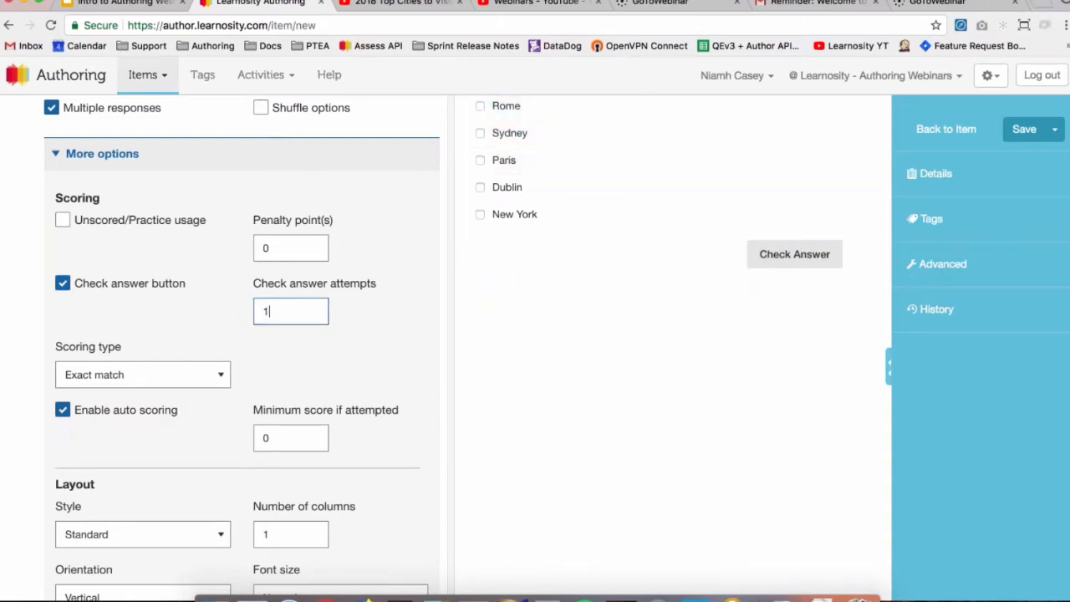
# Step: Test the attempt limit in the preview by checking New York as the answer and selecting Dublin as well
pyautogui.click(555, 216)
pyautogui.click(794, 254)
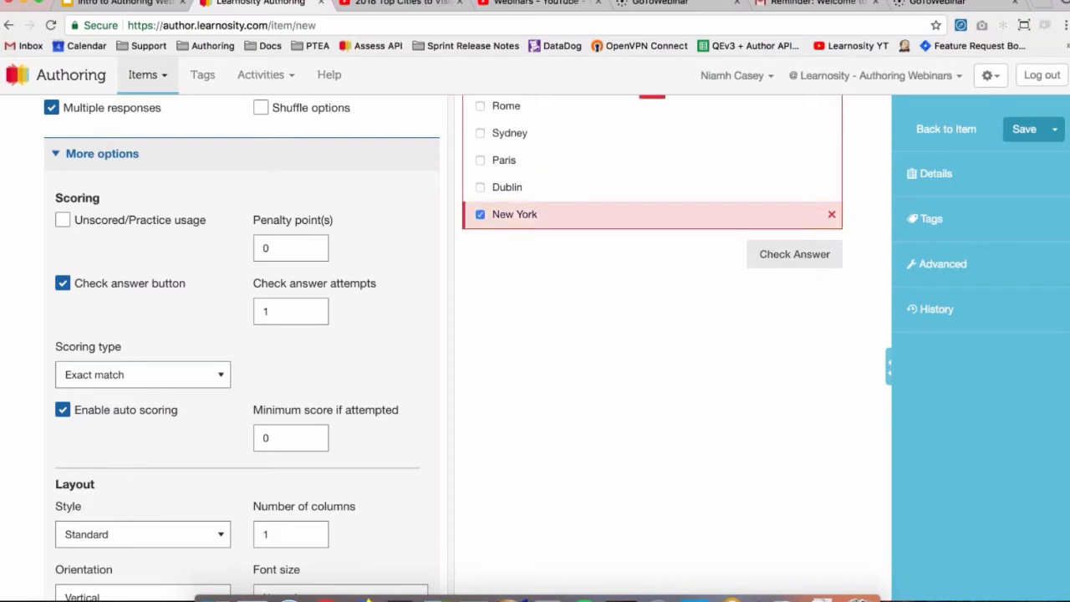
pyautogui.click(507, 192)
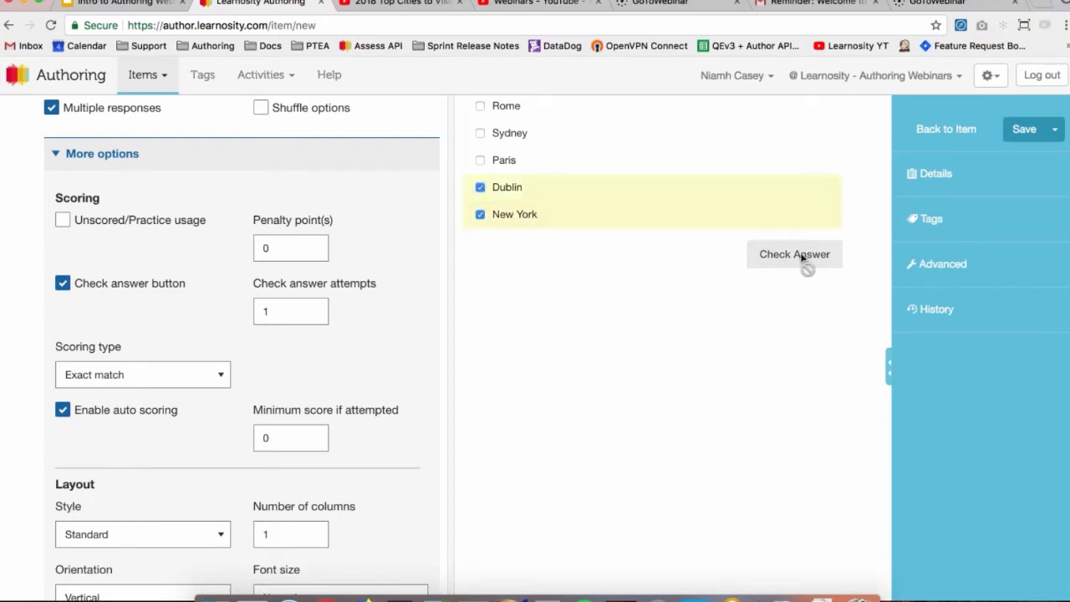
# Step: Review the available scoring types and keep Exact match
pyautogui.scroll(-3, 243, 335)
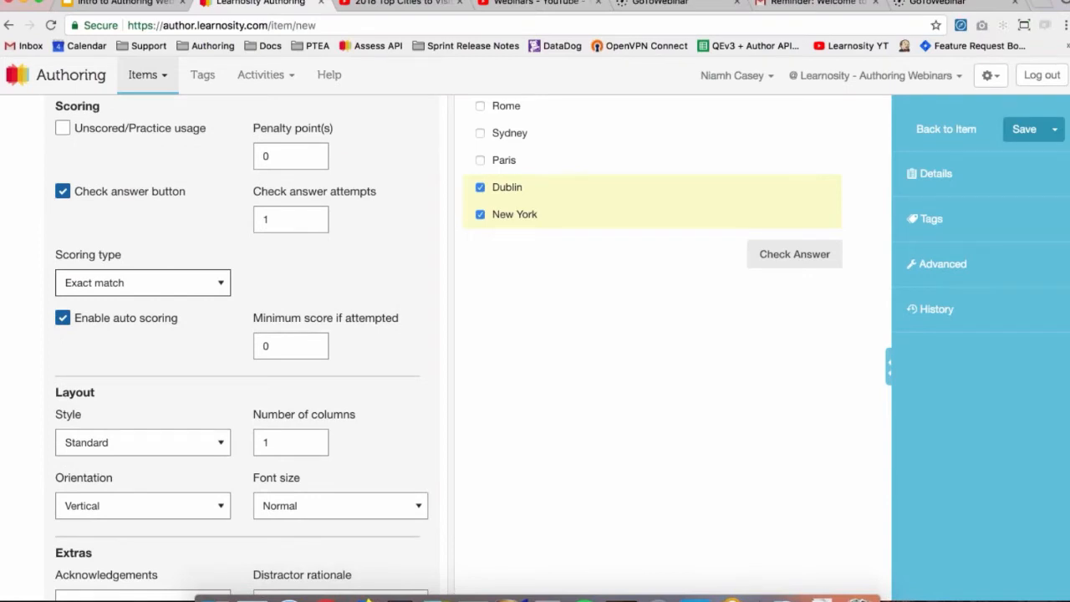
pyautogui.click(206, 284)
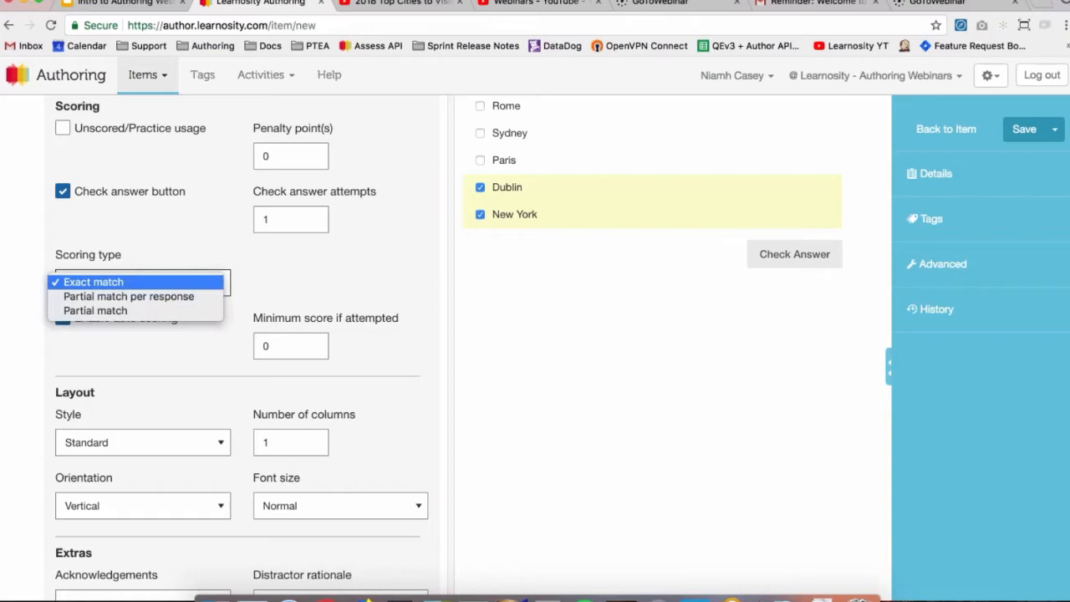
pyautogui.click(188, 285)
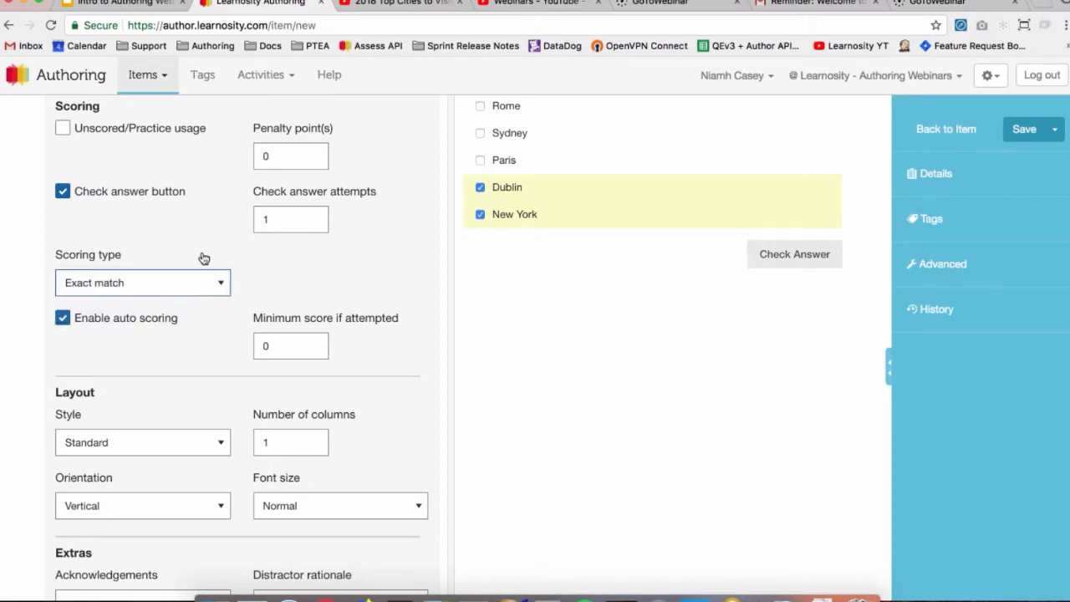
# Step: Test exact-match scoring in the preview with different city combinations, ending with Rome, Paris and Dublin selected
pyautogui.scroll(10, 203, 258)
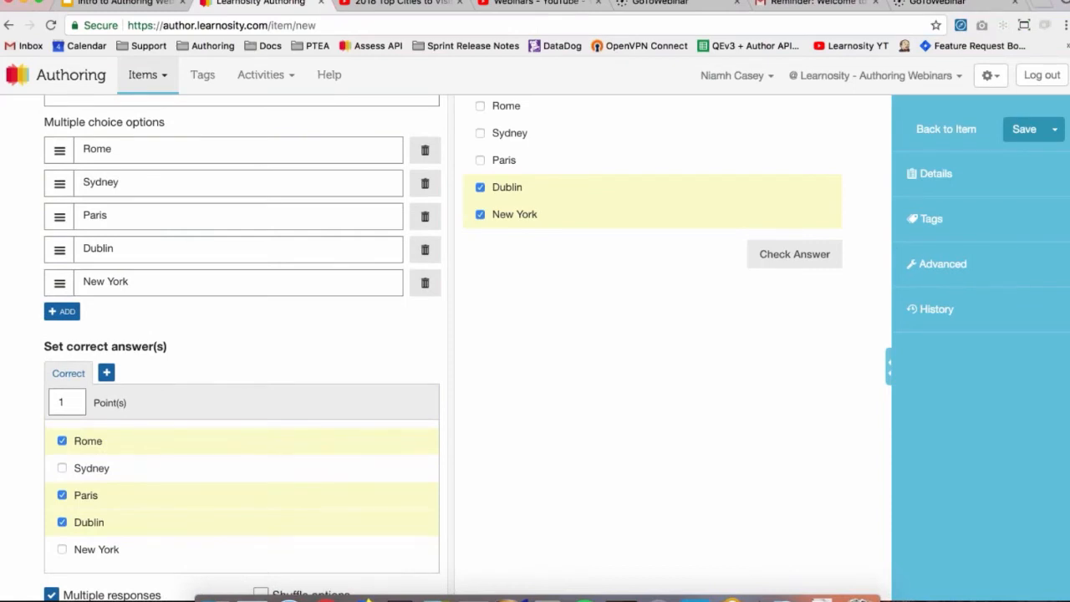
pyautogui.scroll(3, 540, 263)
pyautogui.click(505, 202)
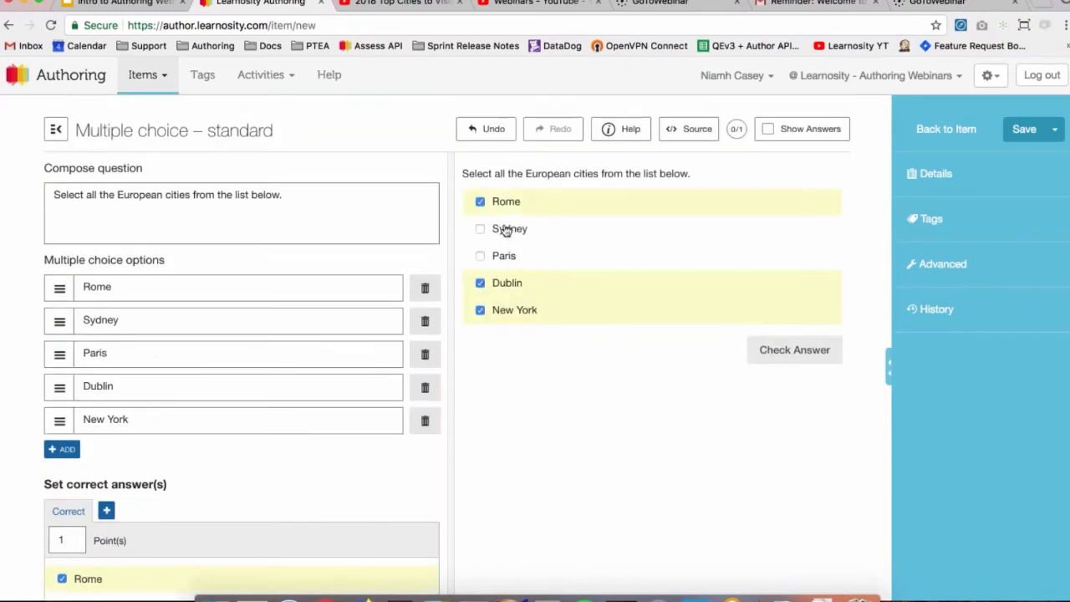
pyautogui.click(500, 259)
pyautogui.click(494, 312)
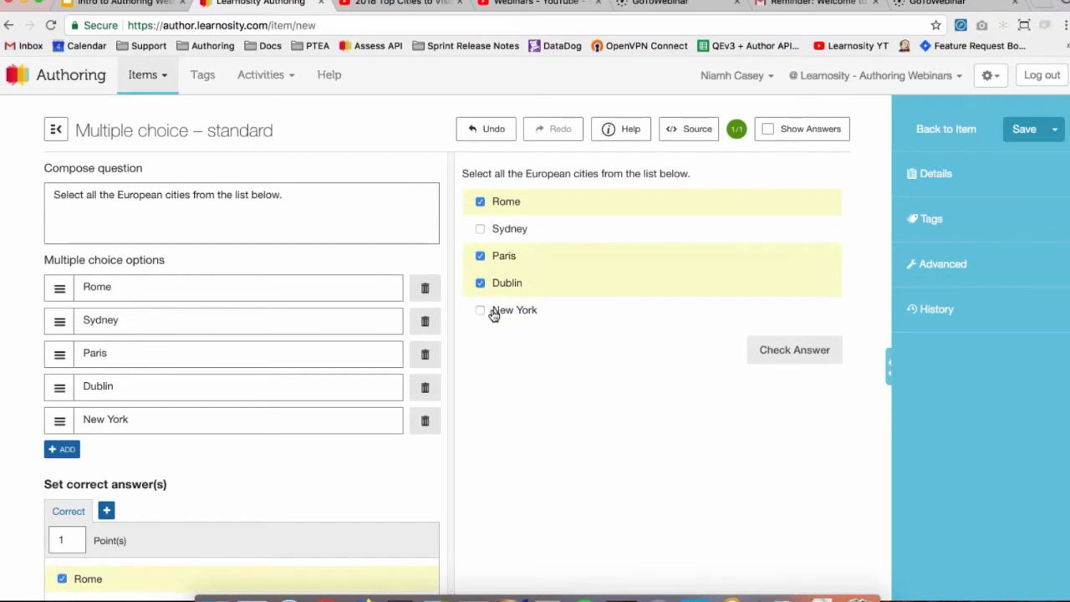
pyautogui.click(488, 287)
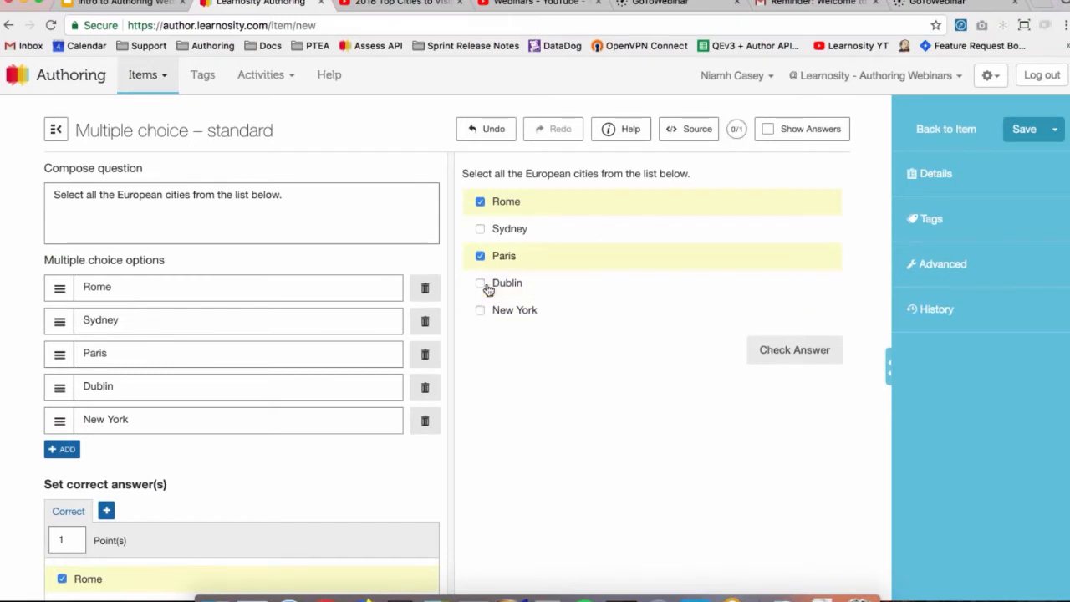
pyautogui.click(482, 321)
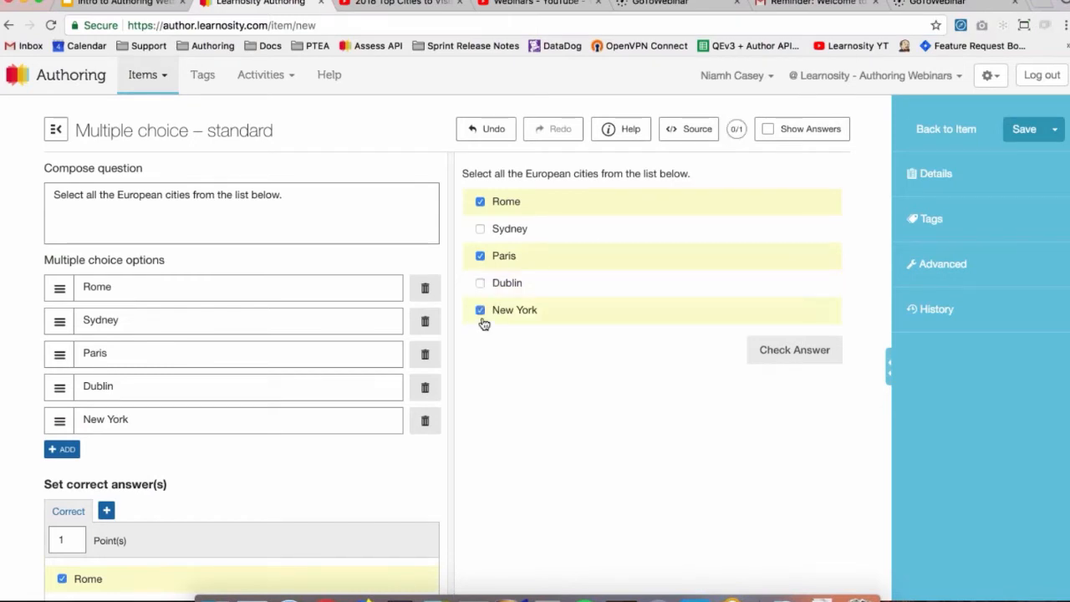
pyautogui.click(480, 311)
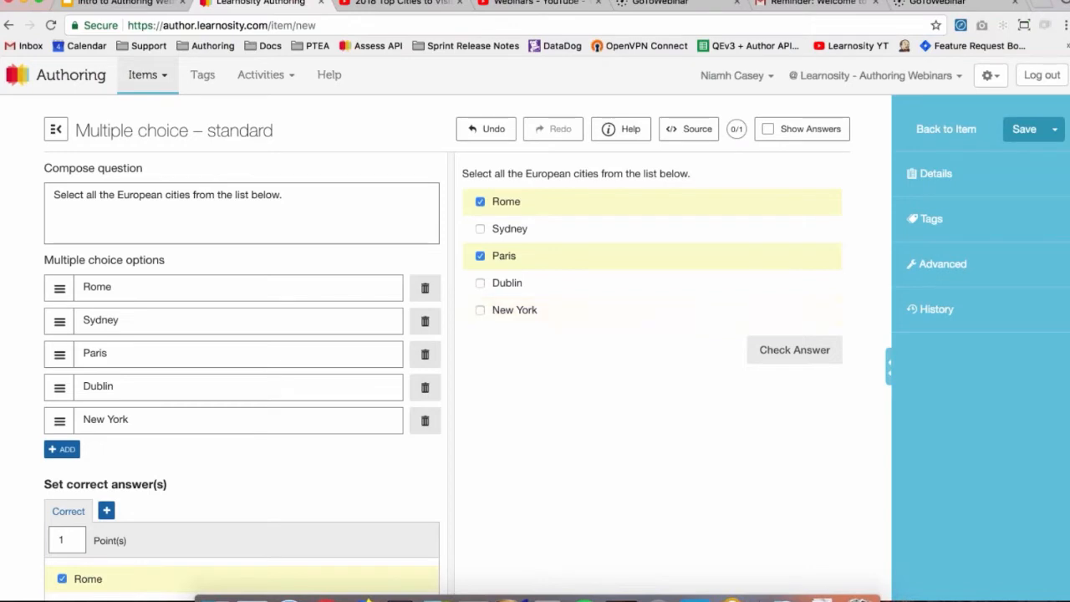
pyautogui.click(481, 282)
# Step: Change the scoring type to Partial match per response
pyautogui.scroll(-10, 251, 376)
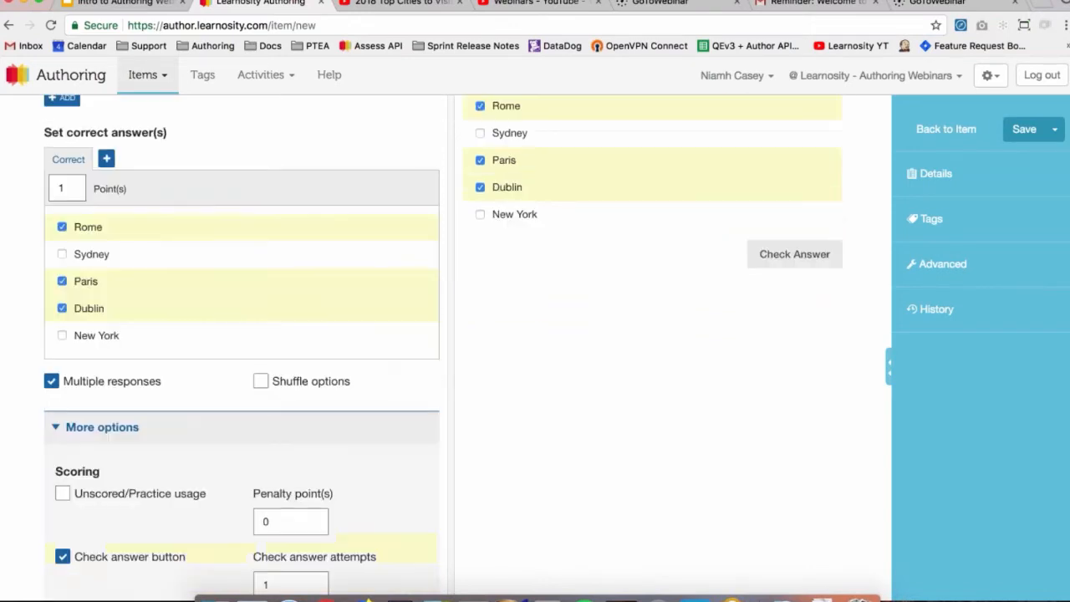
pyautogui.click(142, 415)
pyautogui.press('Return')
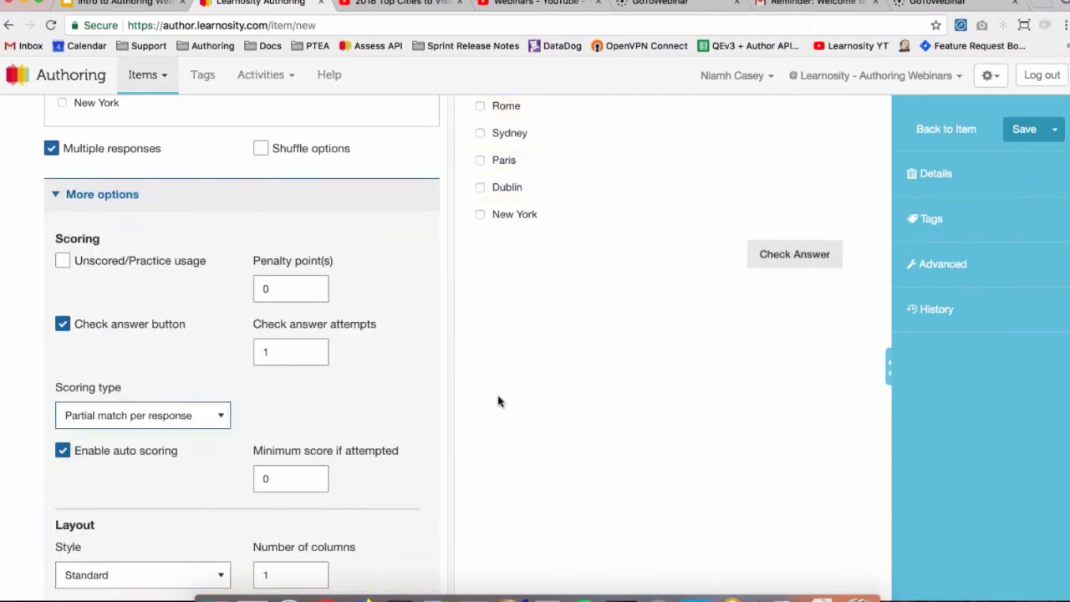
# Step: Test the per-response scoring in the preview by selecting Rome, Paris and Dublin one after another
pyautogui.scroll(5, 501, 401)
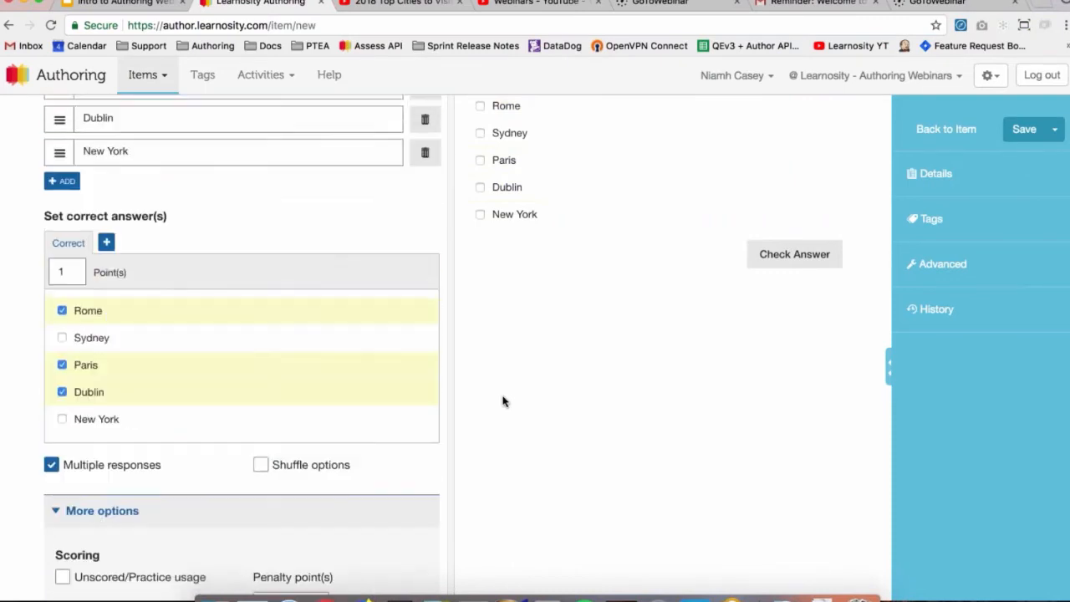
pyautogui.click(65, 281)
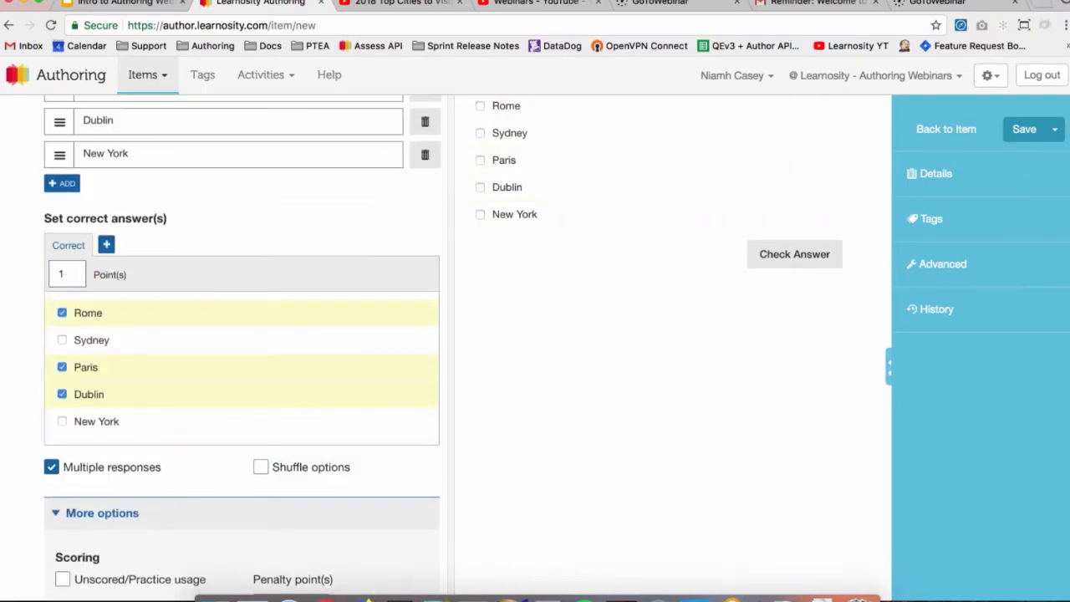
pyautogui.scroll(1, 434, 289)
pyautogui.scroll(3, 433, 290)
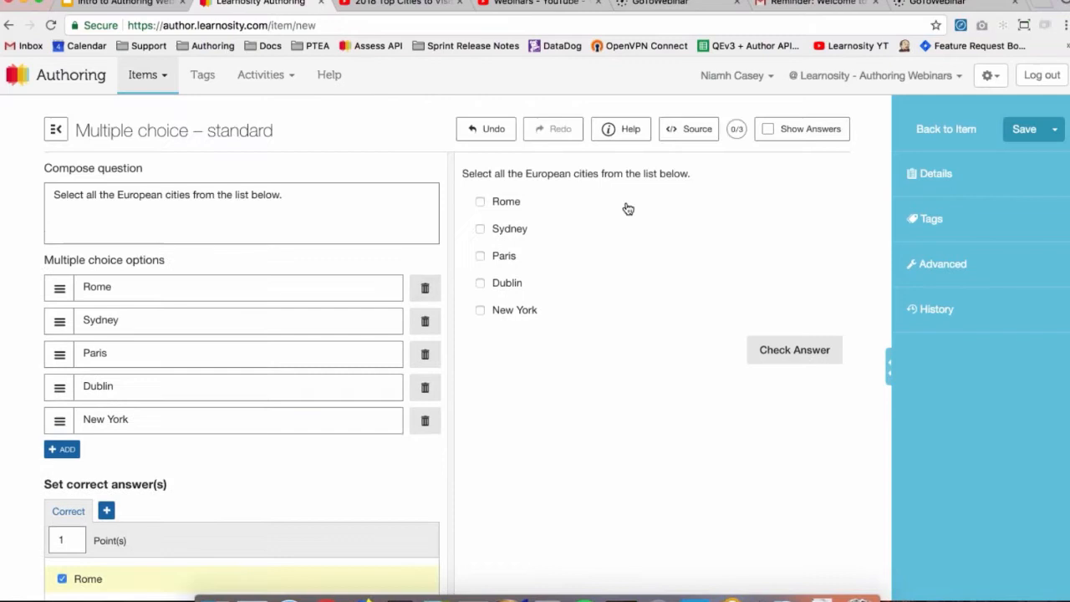
pyautogui.click(503, 207)
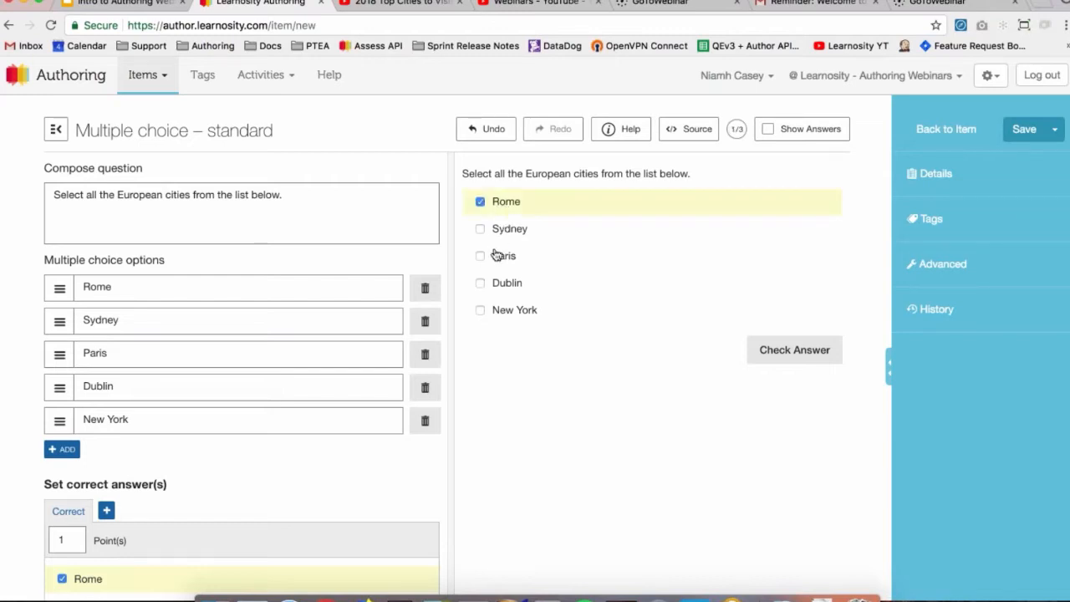
pyautogui.click(495, 256)
pyautogui.click(495, 287)
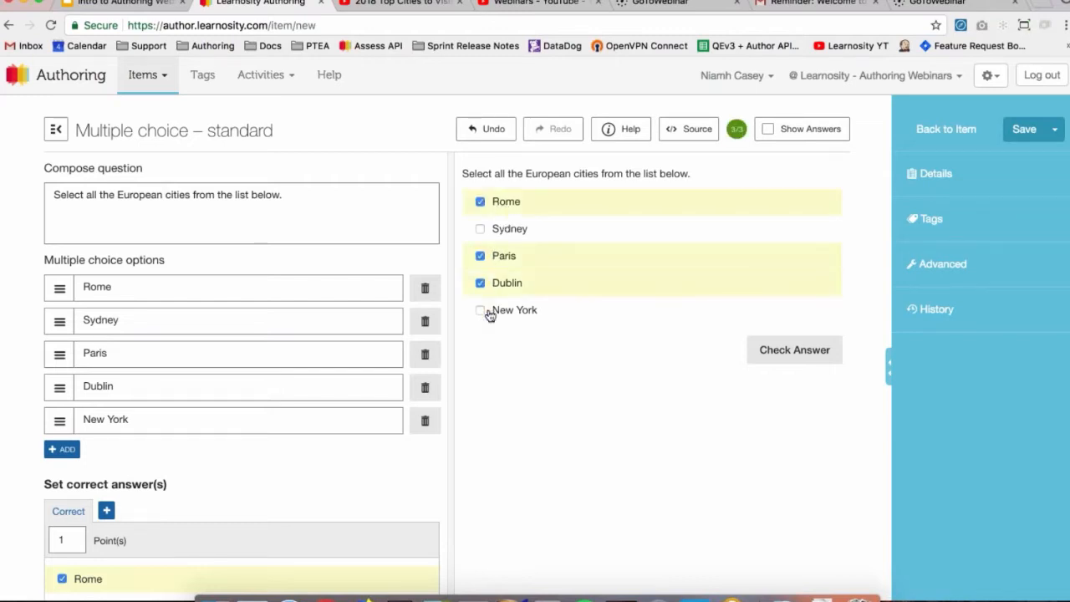
# Step: Change the question's scoring type to Partial match with rounding set to None
pyautogui.scroll(-5, 483, 351)
pyautogui.scroll(-4, 476, 399)
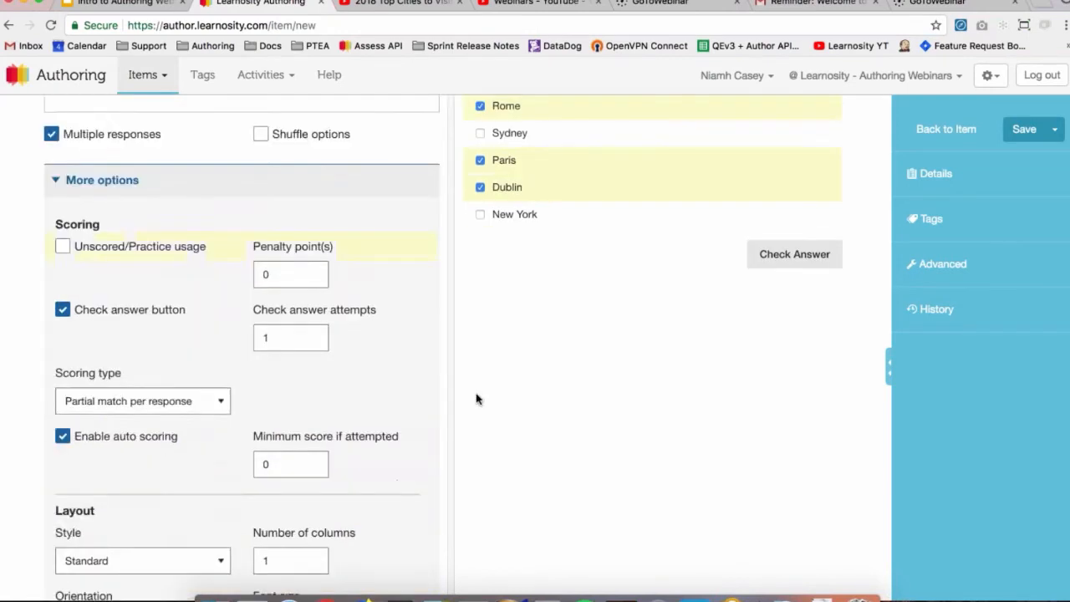
pyautogui.click(135, 279)
pyautogui.click(135, 286)
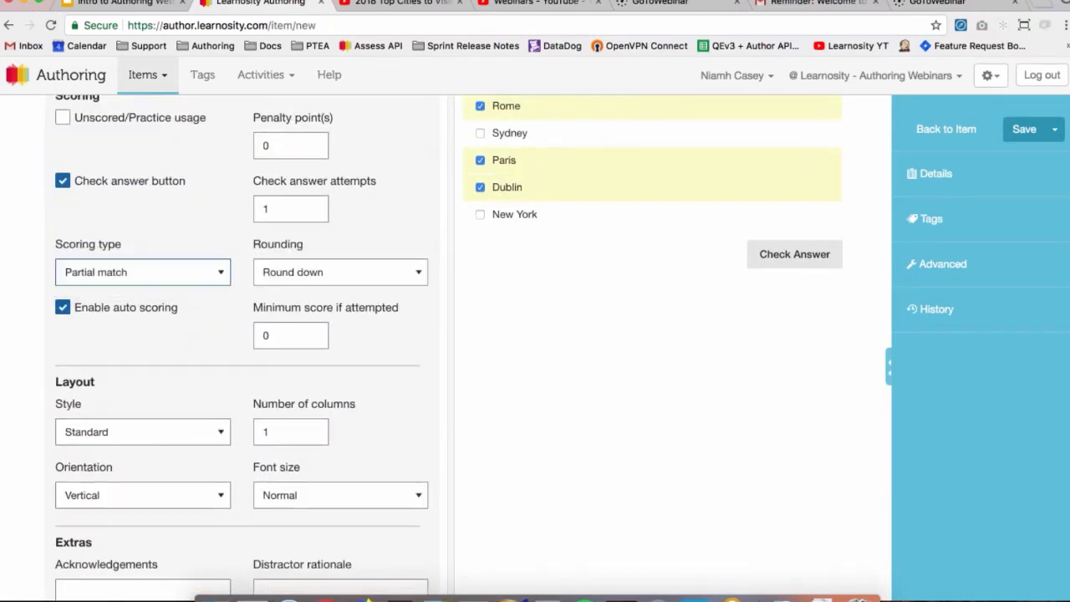
pyautogui.click(333, 273)
pyautogui.click(313, 286)
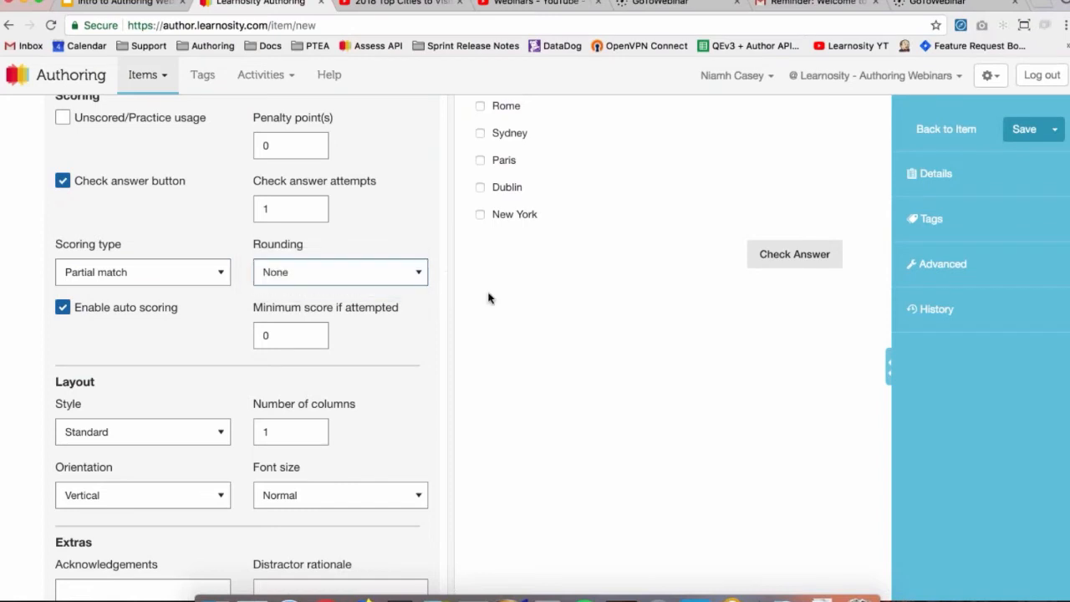
# Step: Test the partial-match scoring in the preview by selecting Rome, Paris and Dublin
pyautogui.scroll(1, 488, 298)
pyautogui.scroll(7, 489, 299)
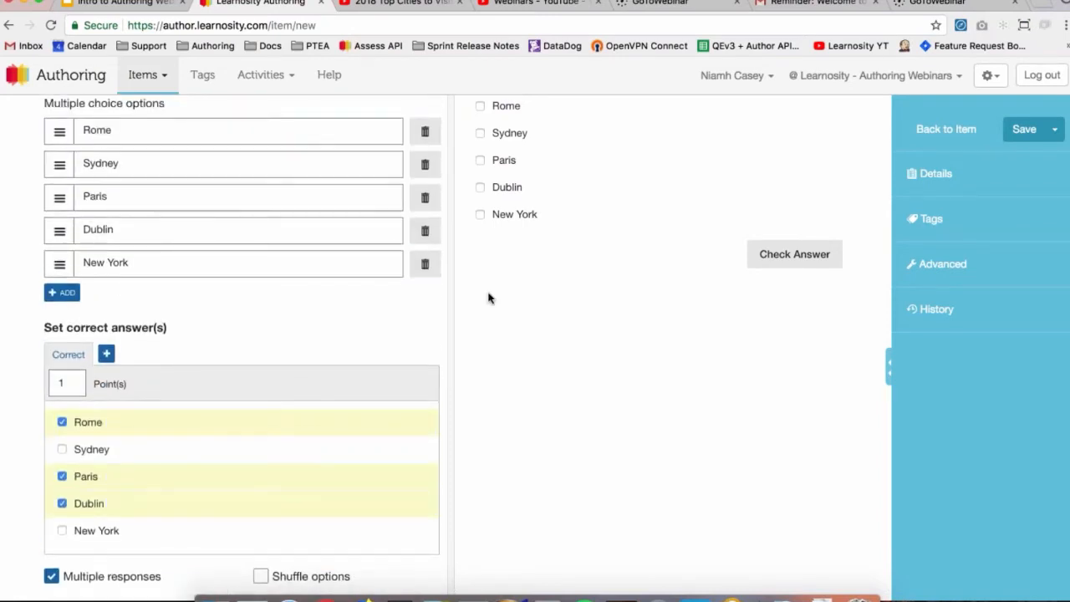
pyautogui.scroll(3, 457, 382)
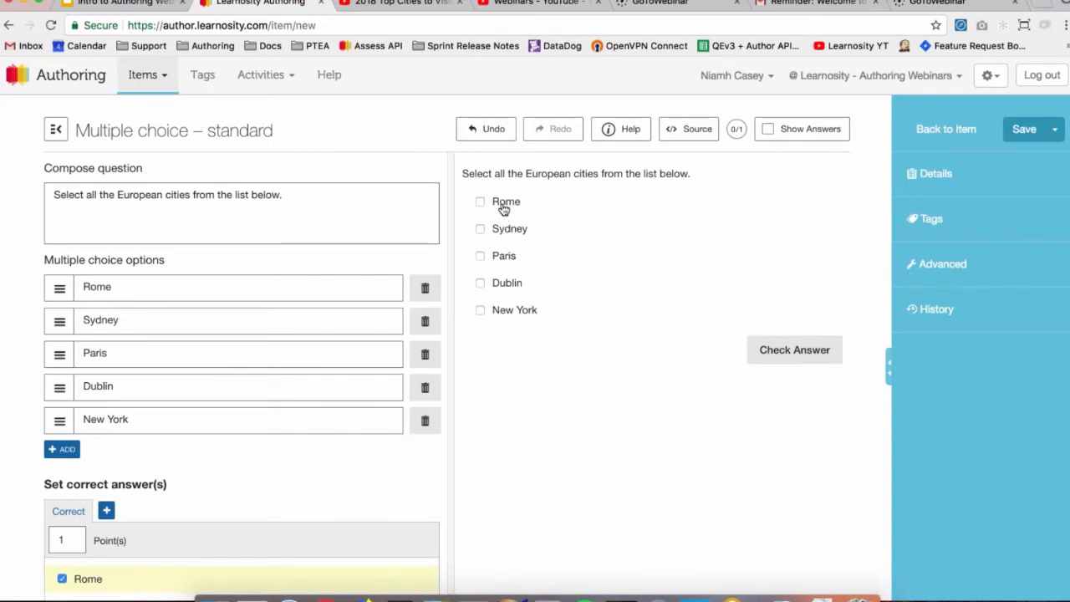
pyautogui.click(502, 208)
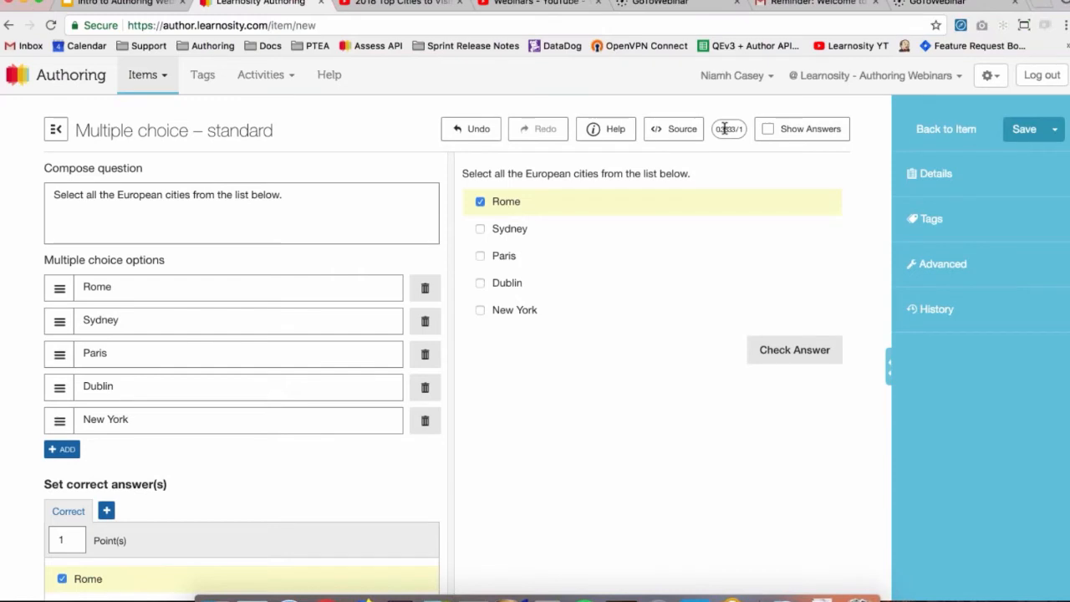
pyautogui.click(494, 257)
pyautogui.click(497, 282)
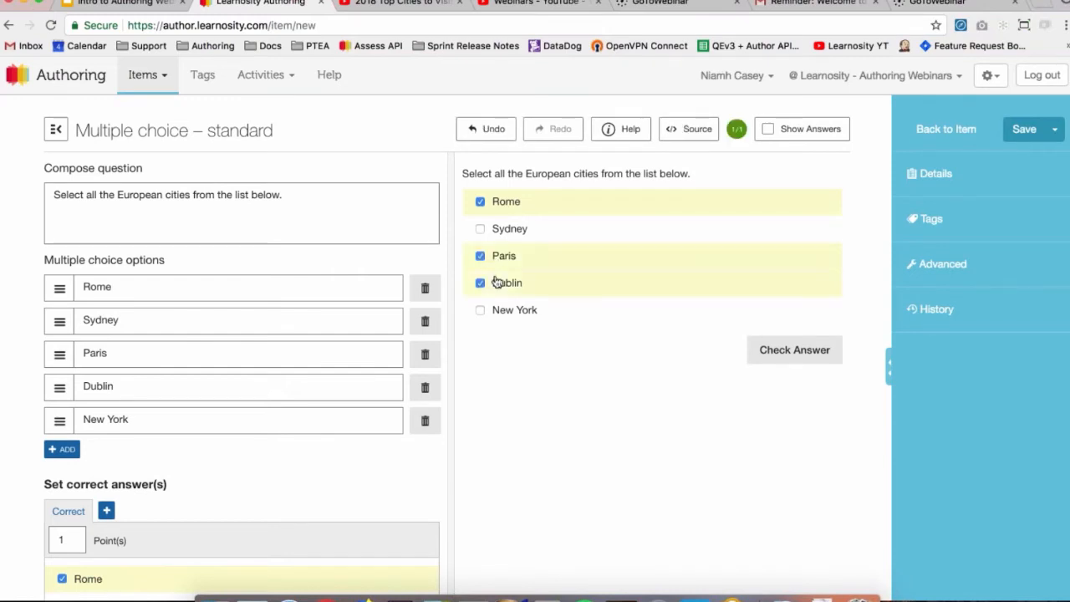
# Step: Set the question's scoring type back to Exact match
pyautogui.scroll(-10, 163, 373)
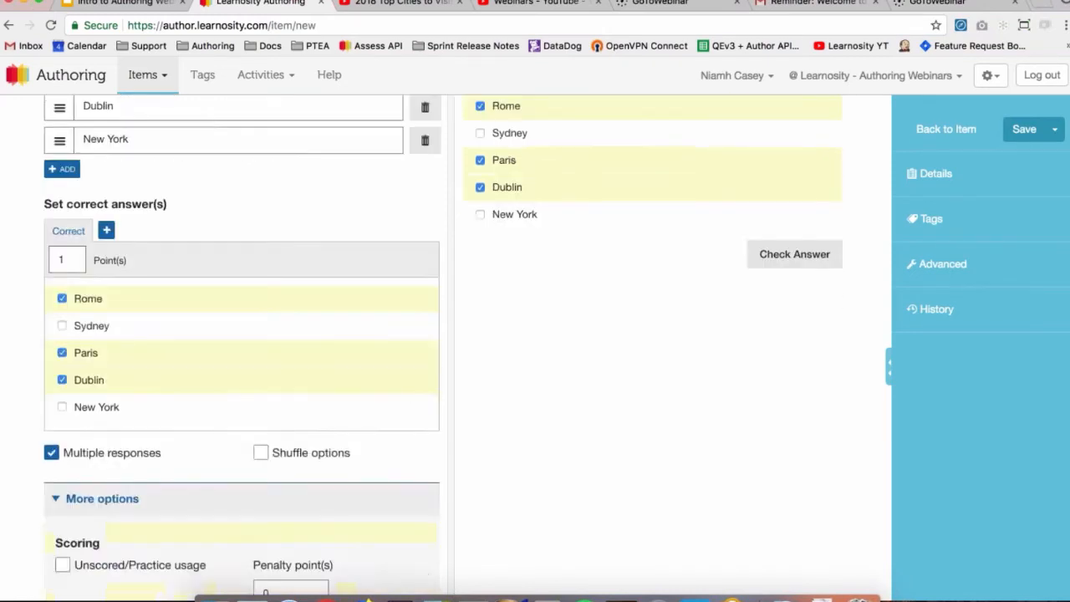
pyautogui.click(163, 380)
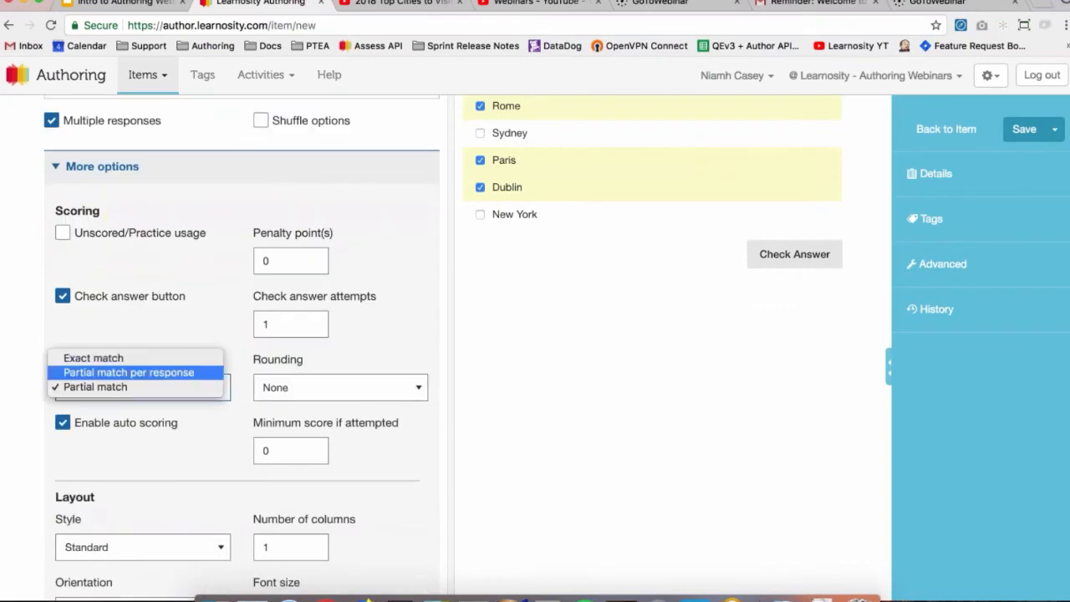
pyautogui.press('Escape')
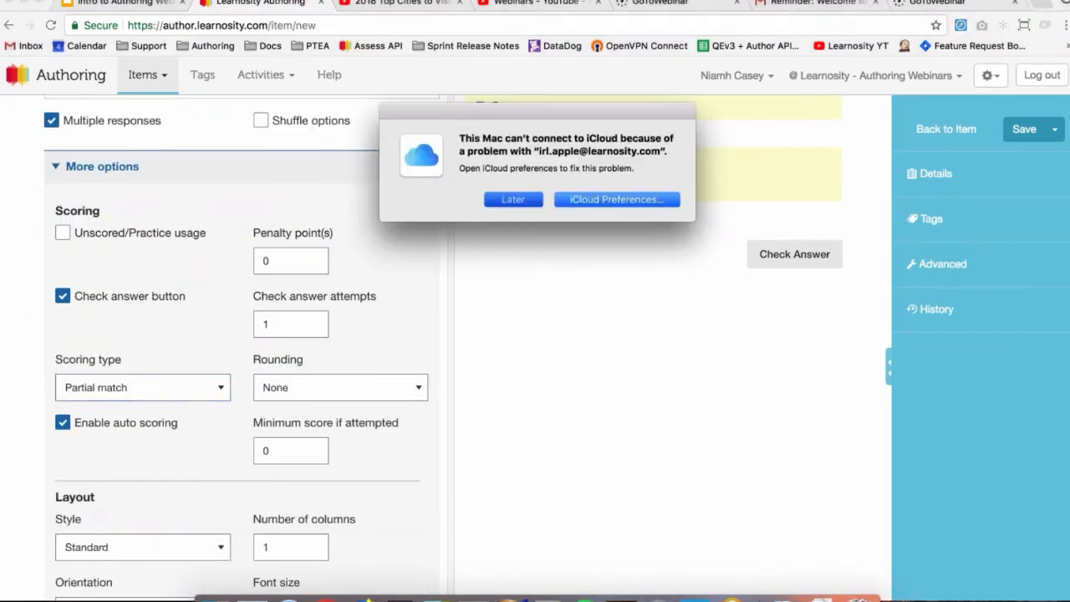
pyautogui.click(129, 386)
pyautogui.click(125, 359)
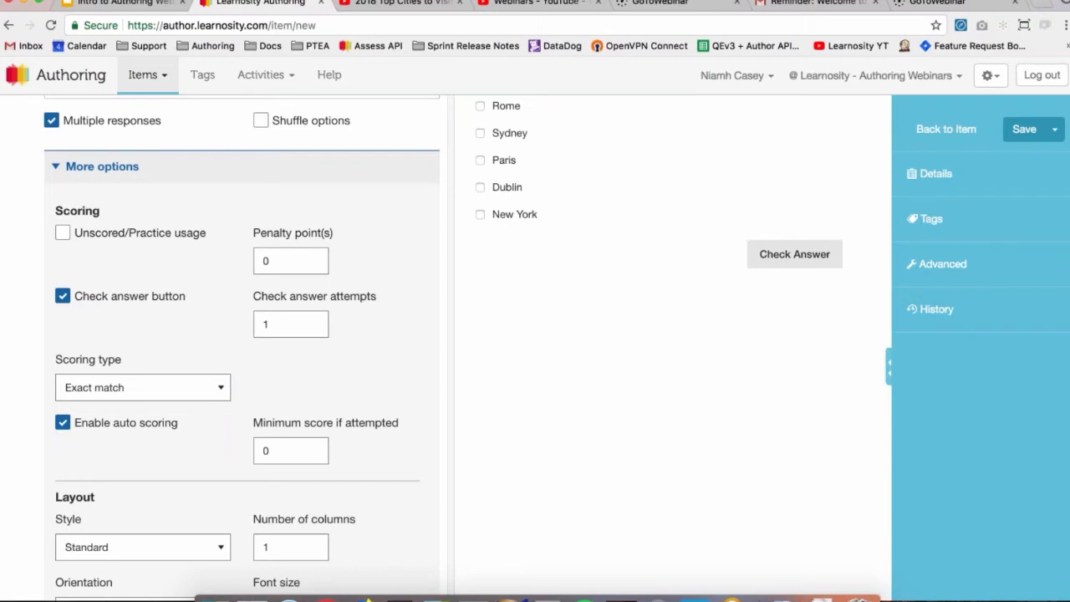
# Step: Switch auto scoring off to view the alternative scoring options, and enable it again
pyautogui.scroll(-5, 241, 334)
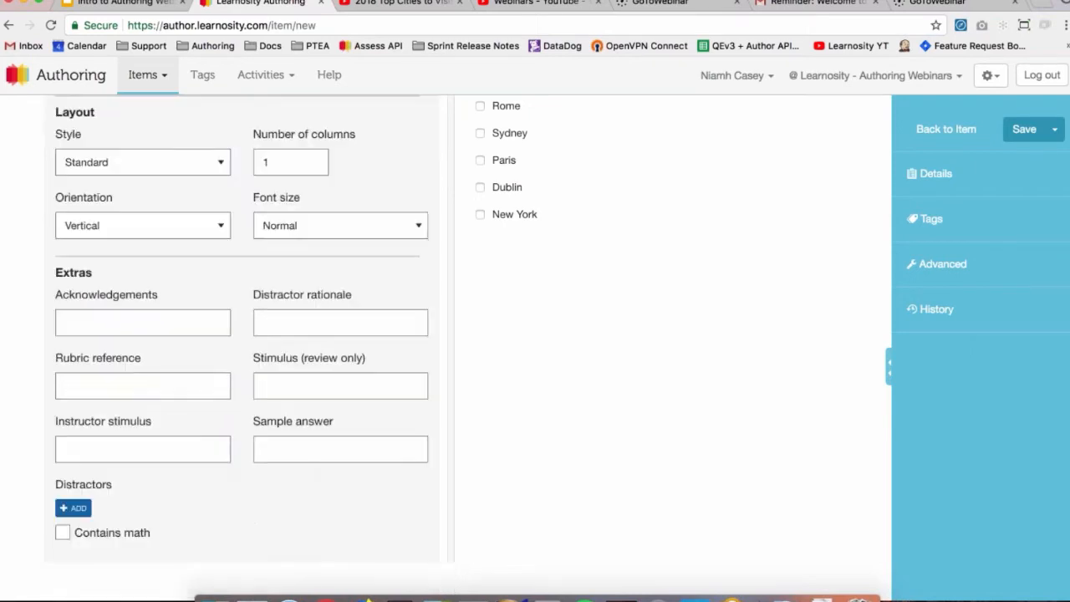
pyautogui.scroll(5, 242, 334)
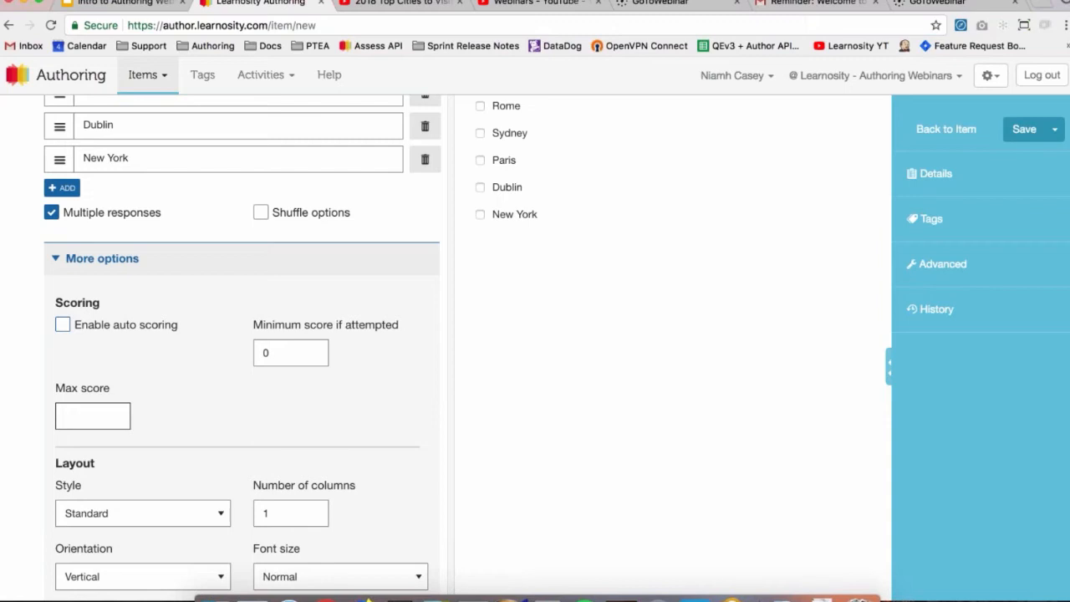
pyautogui.click(61, 324)
pyautogui.scroll(-4, 242, 348)
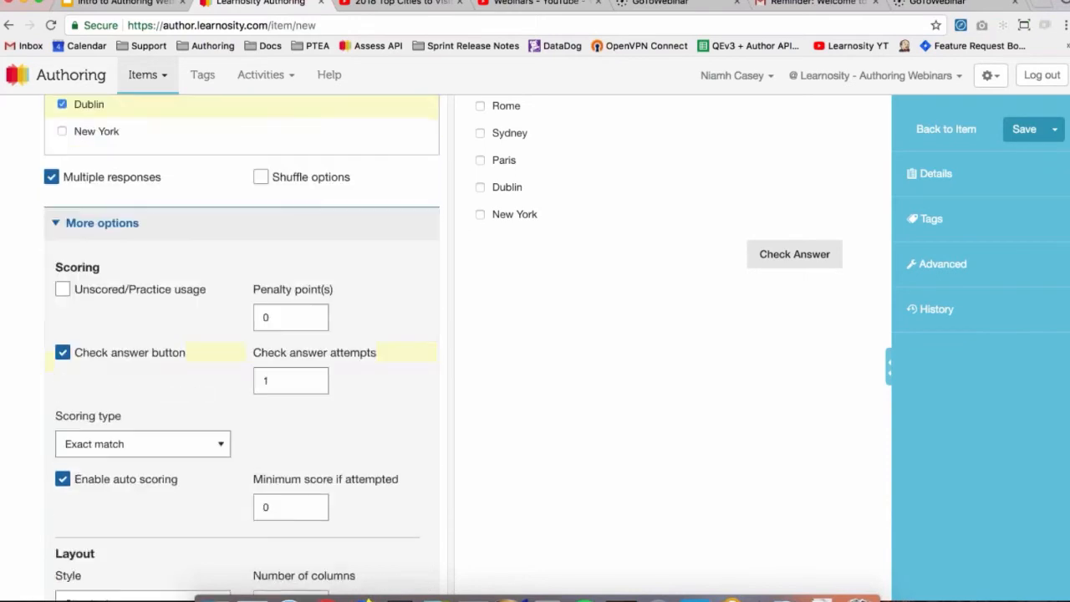
pyautogui.scroll(-1, 41, 489)
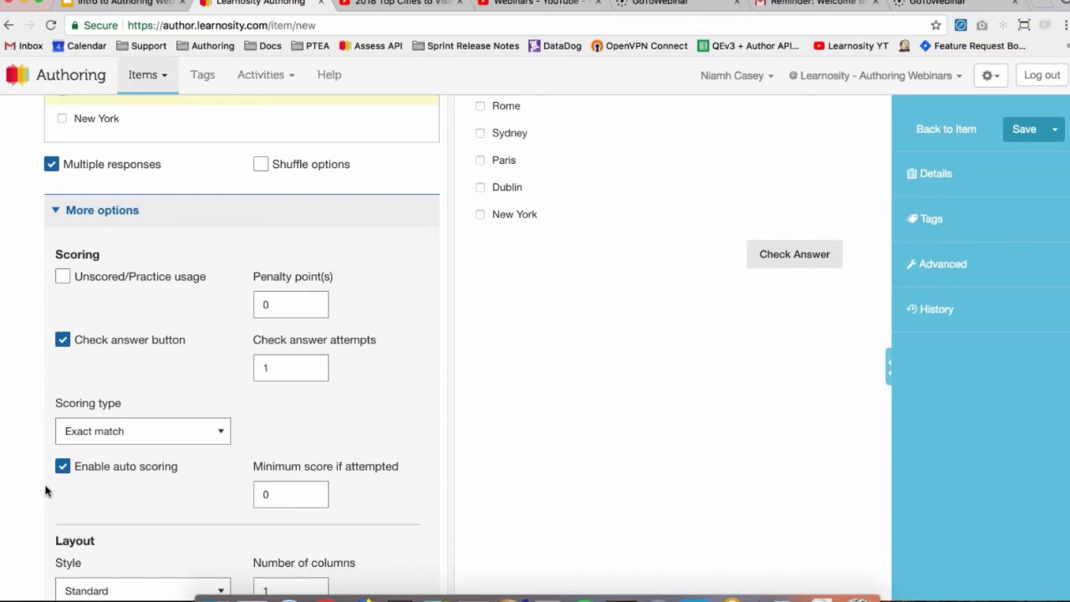
# Step: Examine the minimum score if attempted setting and the surrounding scoring options
pyautogui.click(288, 493)
pyautogui.click(219, 494)
pyautogui.scroll(-2, 241, 348)
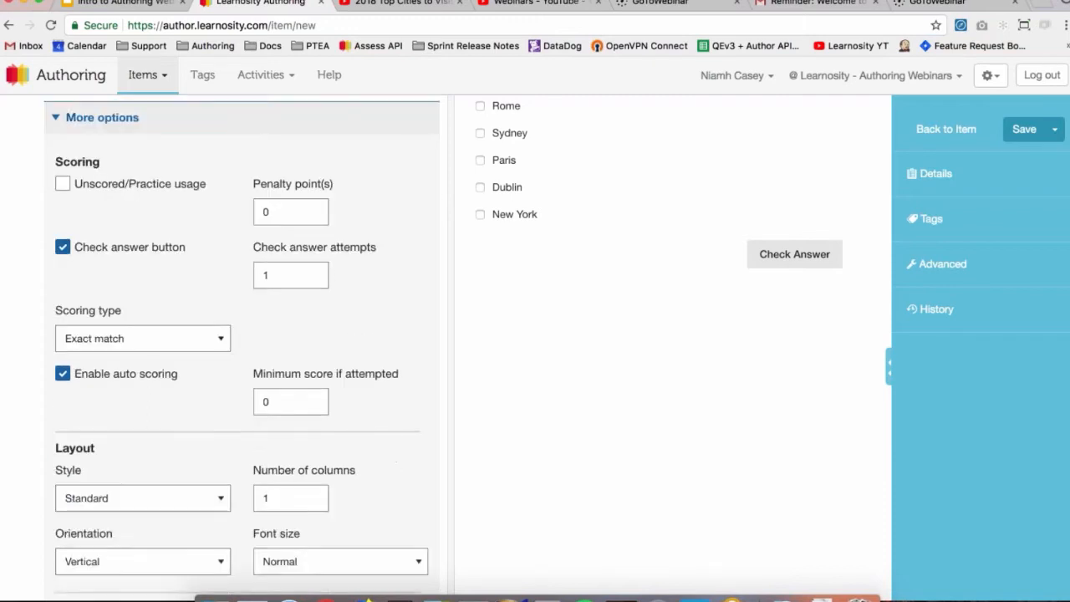
pyautogui.scroll(3, 242, 347)
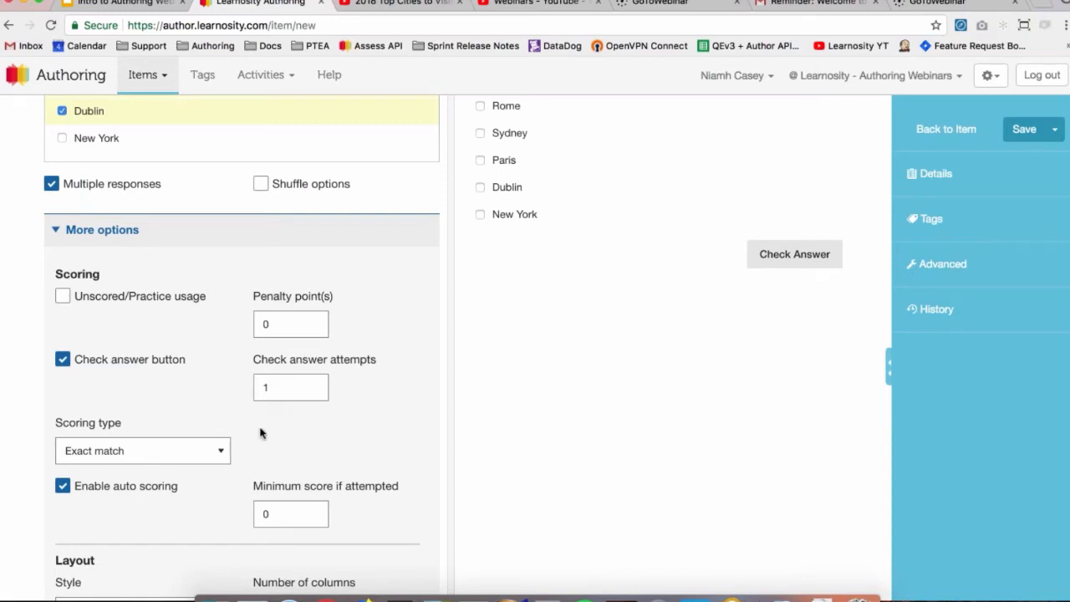
# Step: Review the available layout styles and set the answer options' style to Block
pyautogui.scroll(-8, 261, 432)
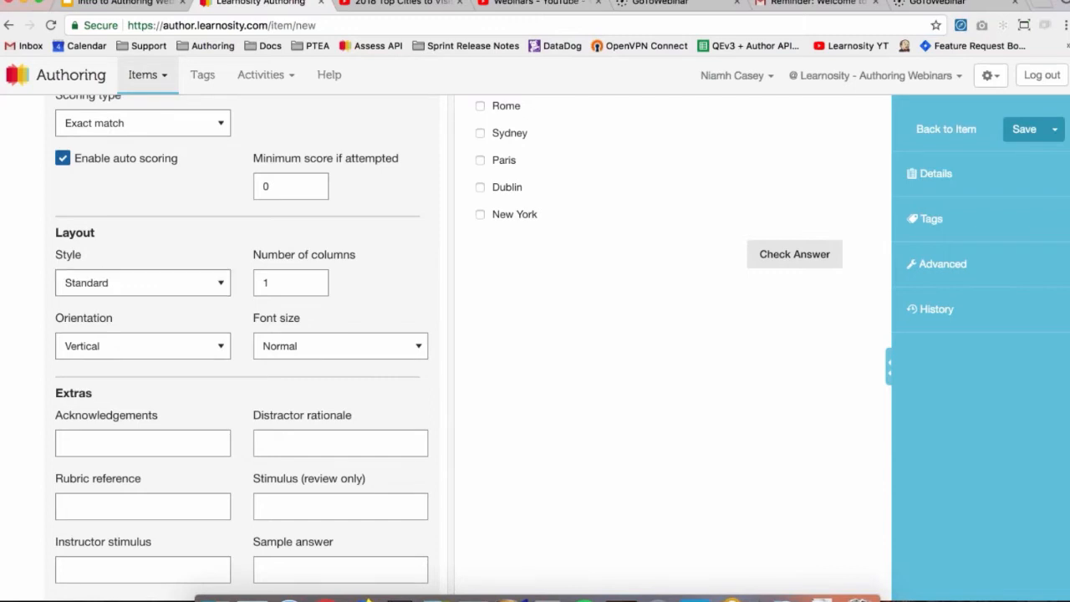
pyautogui.click(103, 286)
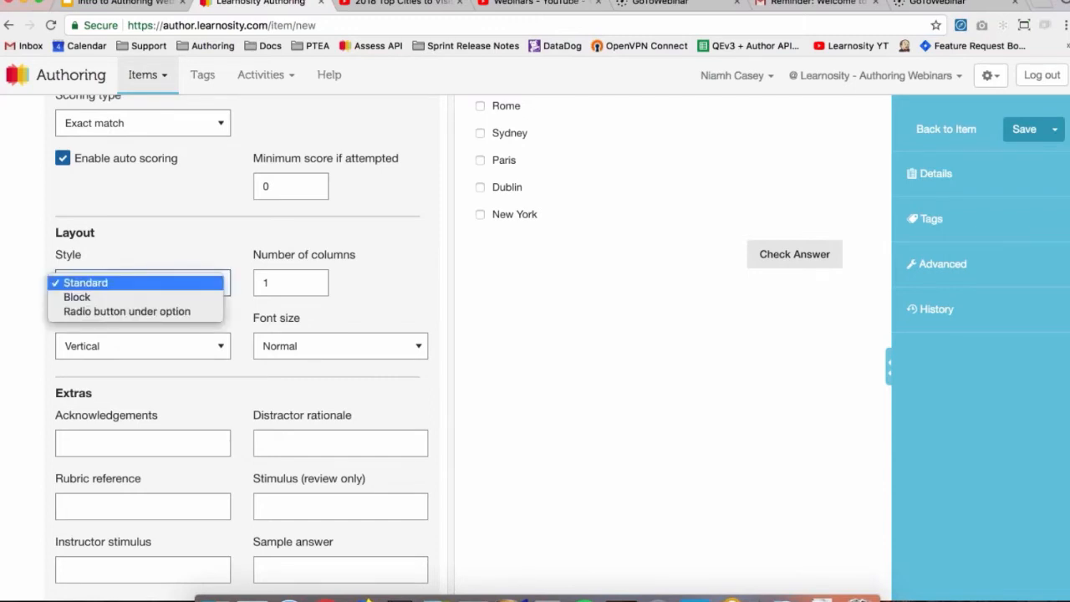
pyautogui.press('Escape')
pyautogui.scroll(10, 242, 346)
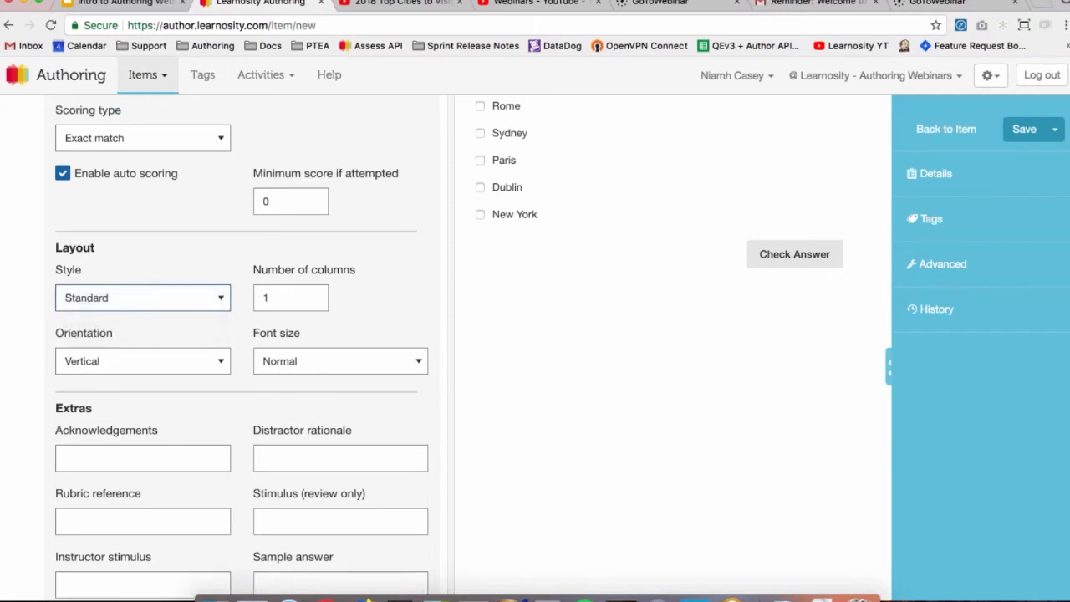
pyautogui.scroll(4, 242, 346)
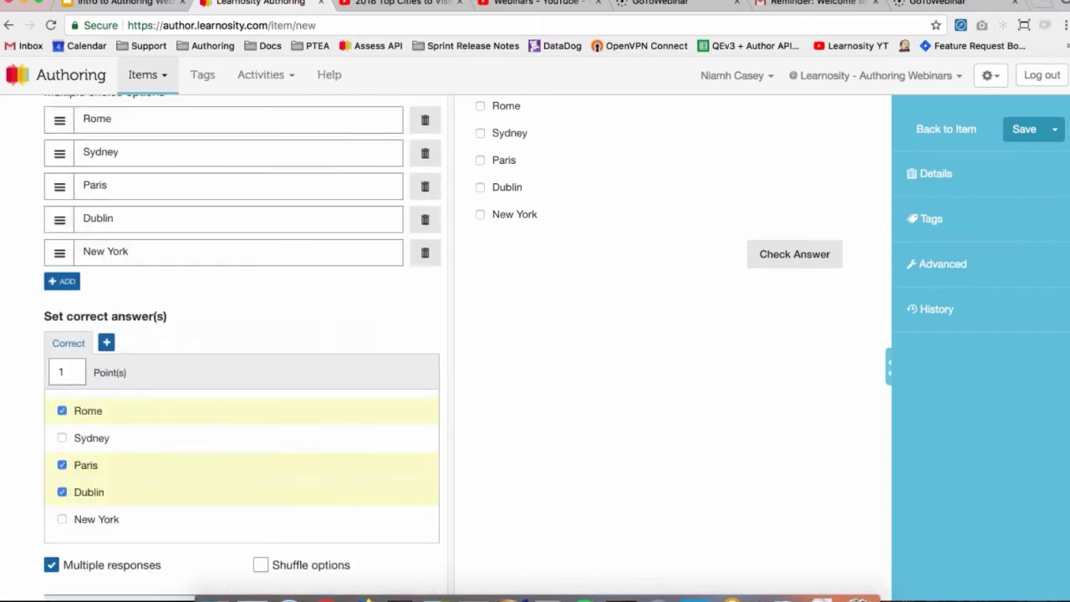
pyautogui.scroll(-8, 241, 346)
pyautogui.scroll(-3, 432, 349)
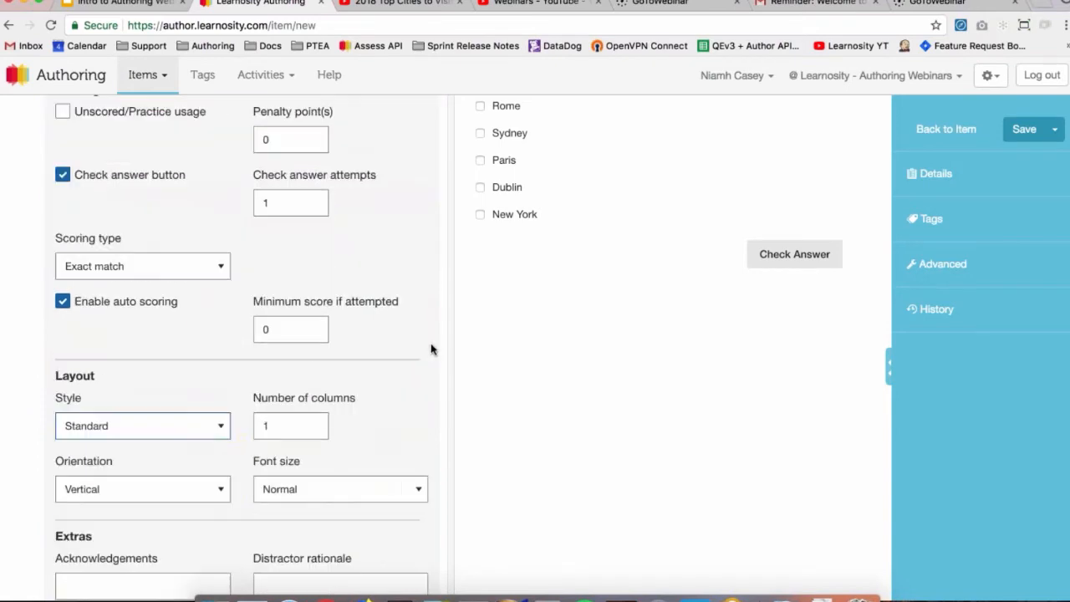
pyautogui.click(159, 426)
pyautogui.click(164, 436)
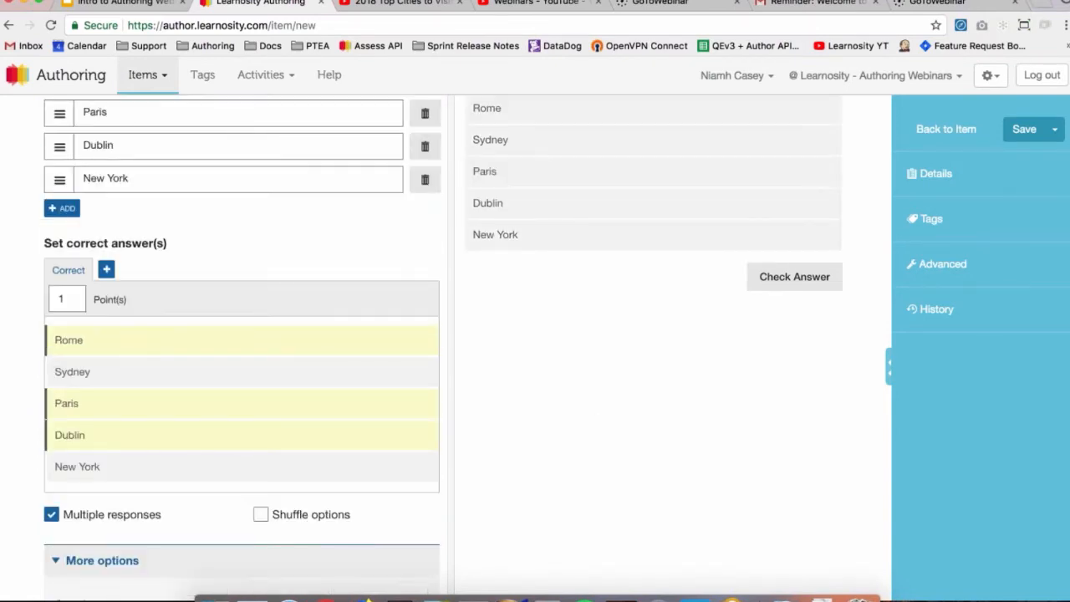
# Step: Test the block layout in the preview by selecting and clearing Dublin, Paris and New York
pyautogui.click(774, 210)
pyautogui.click(807, 176)
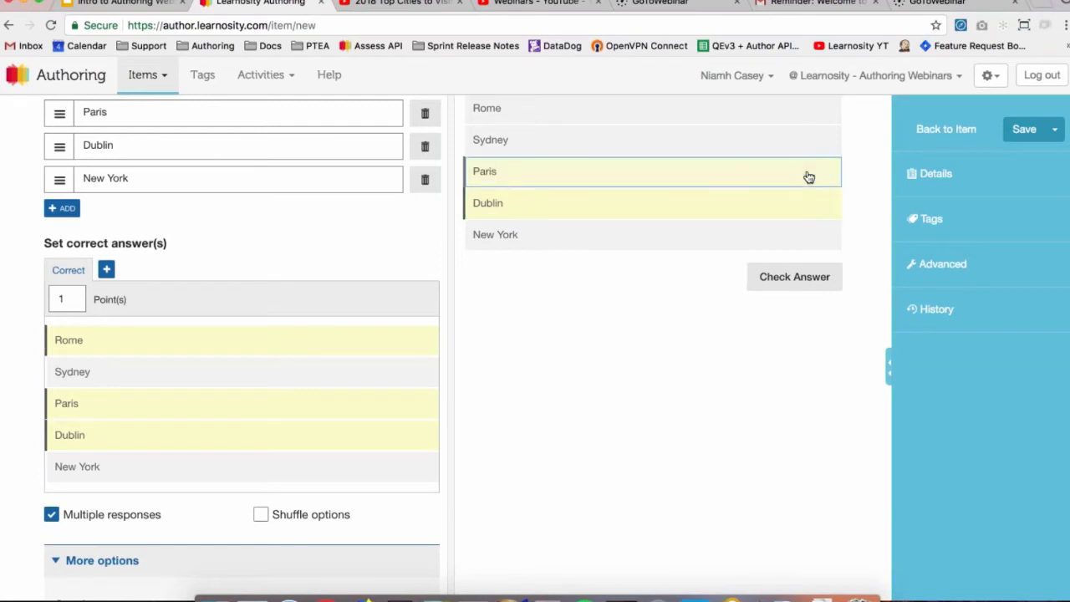
pyautogui.click(829, 234)
pyautogui.click(826, 232)
pyautogui.click(819, 205)
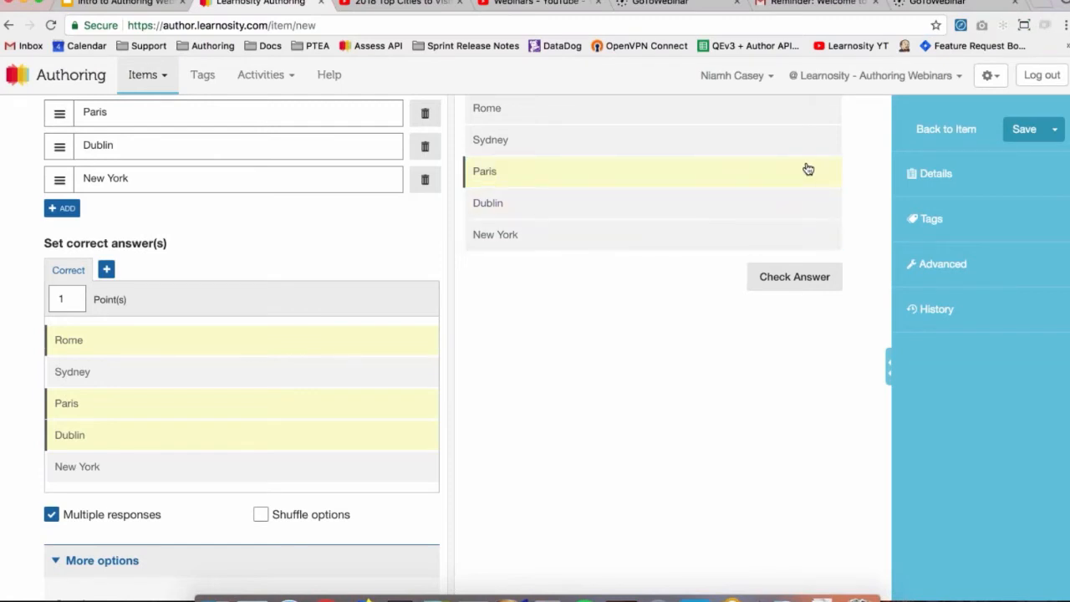
pyautogui.click(805, 170)
# Step: Change the layout style to Radio button under option and view the result in the preview
pyautogui.scroll(-10, 659, 387)
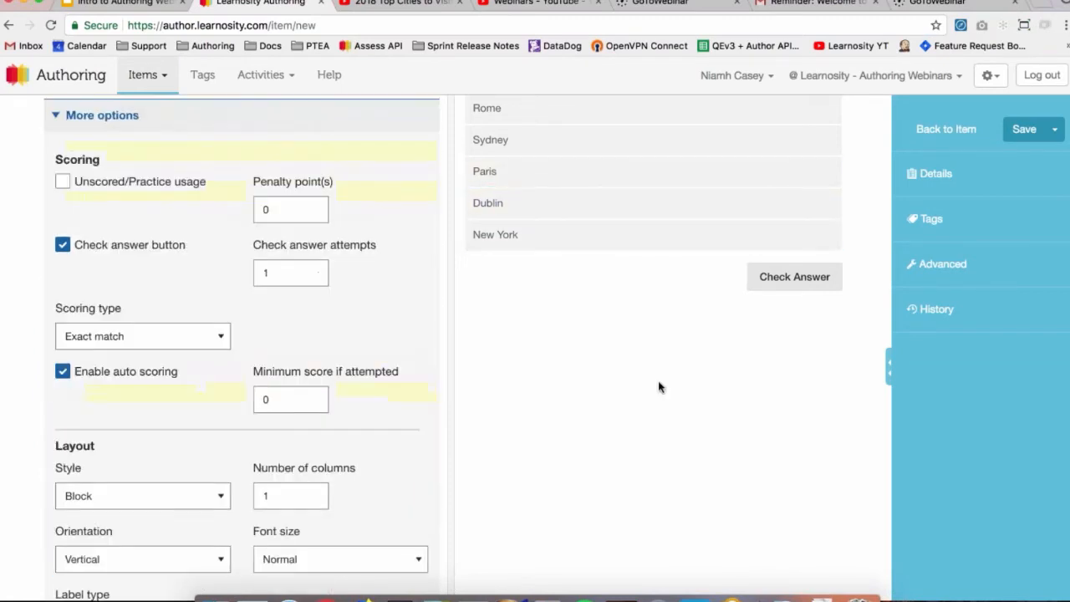
pyautogui.click(159, 234)
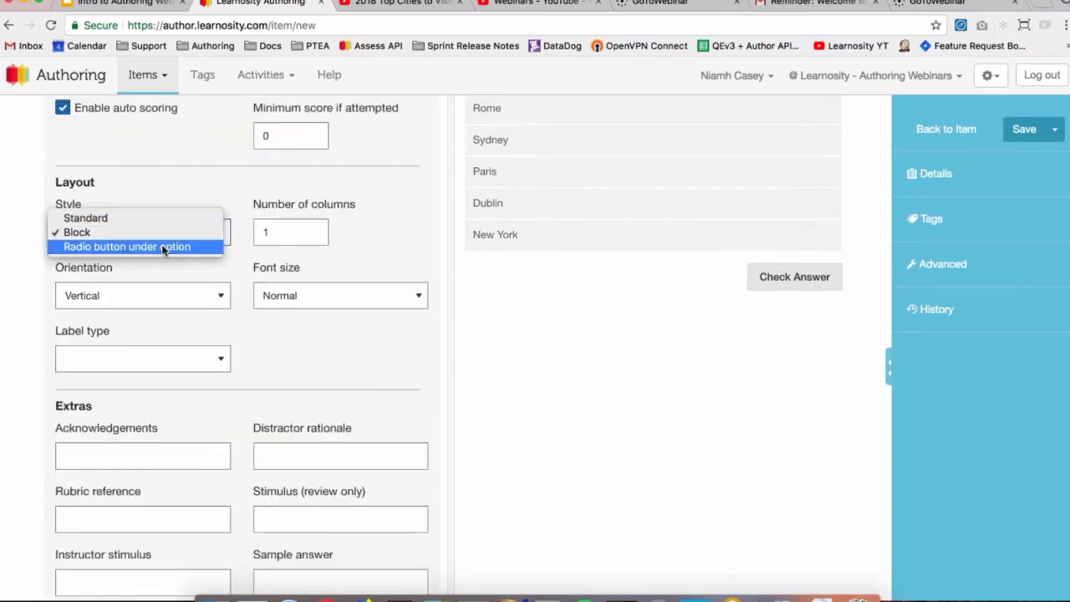
pyautogui.click(162, 247)
pyautogui.scroll(2, 598, 368)
pyautogui.scroll(15, 598, 368)
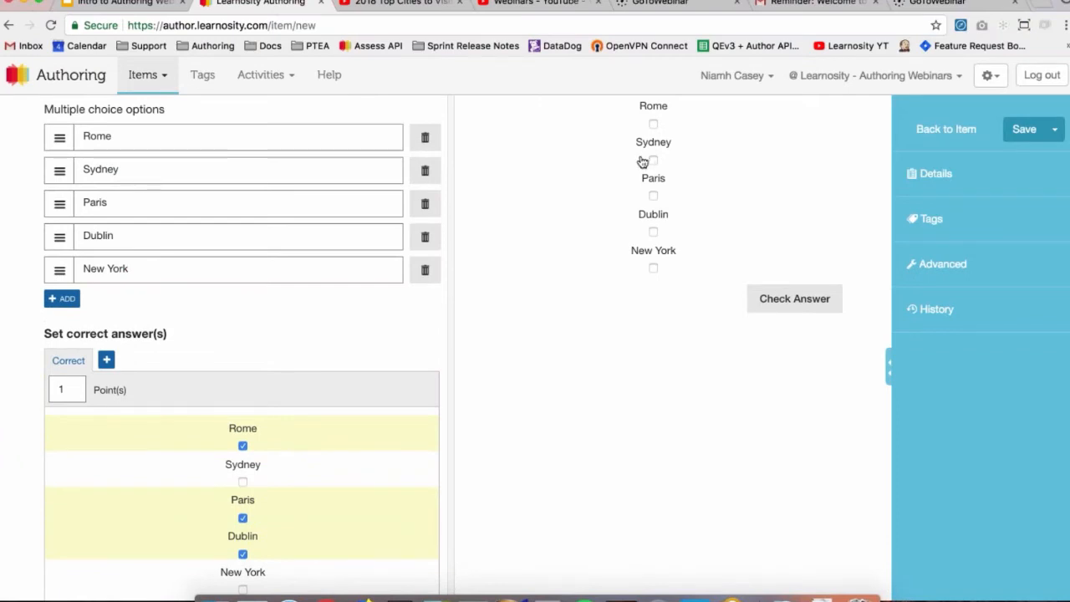
# Step: Set the layout style of the answer options back to Standard
pyautogui.scroll(-15, 142, 325)
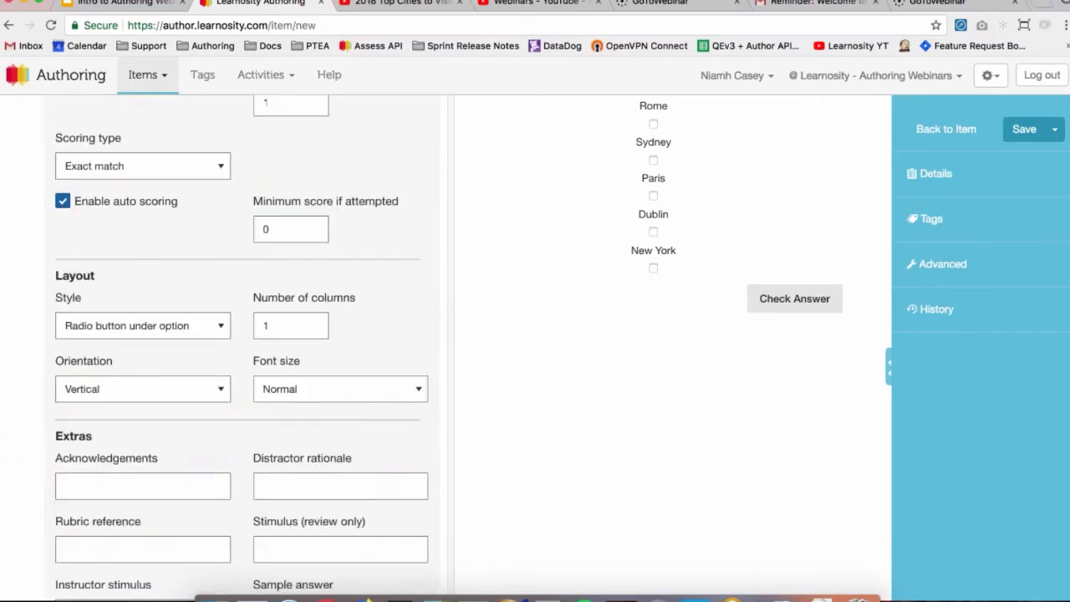
pyautogui.click(142, 325)
pyautogui.click(85, 296)
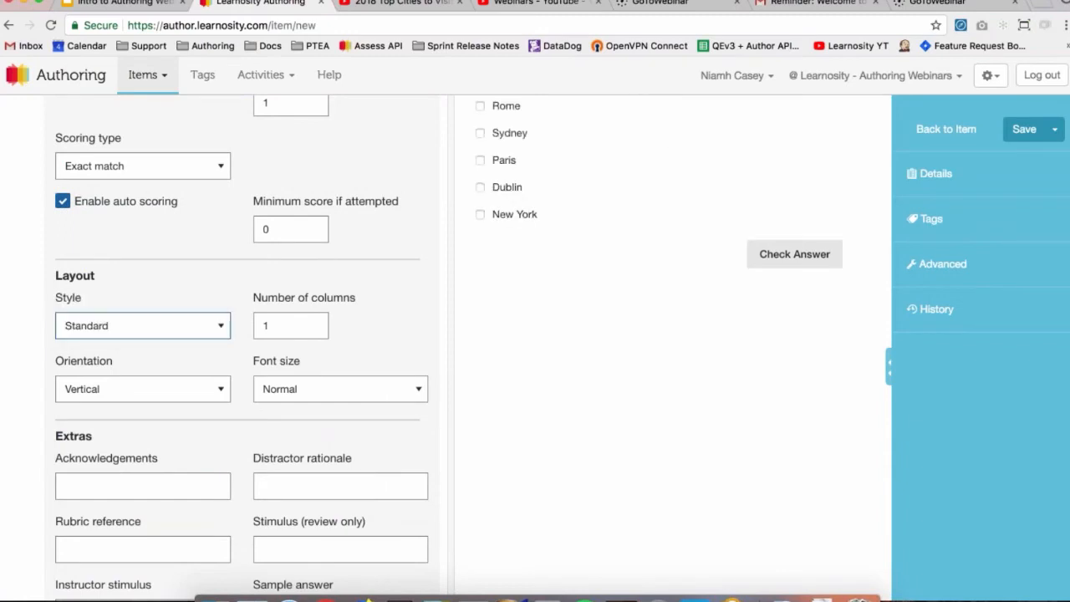
# Step: Set the number of columns for the answer options to 2
pyautogui.scroll(-1, 85, 296)
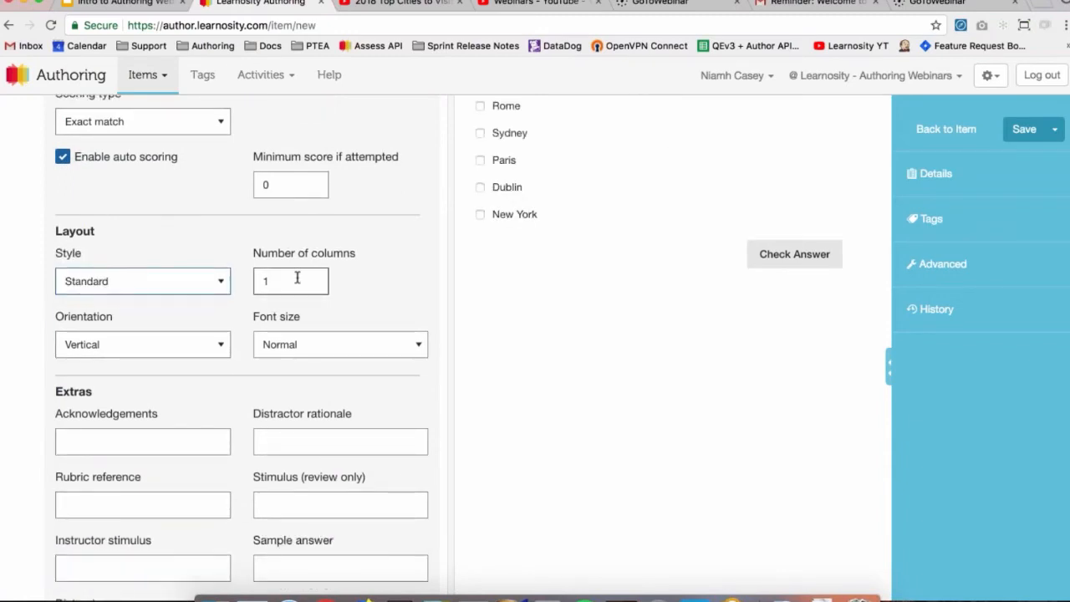
pyautogui.click(269, 281)
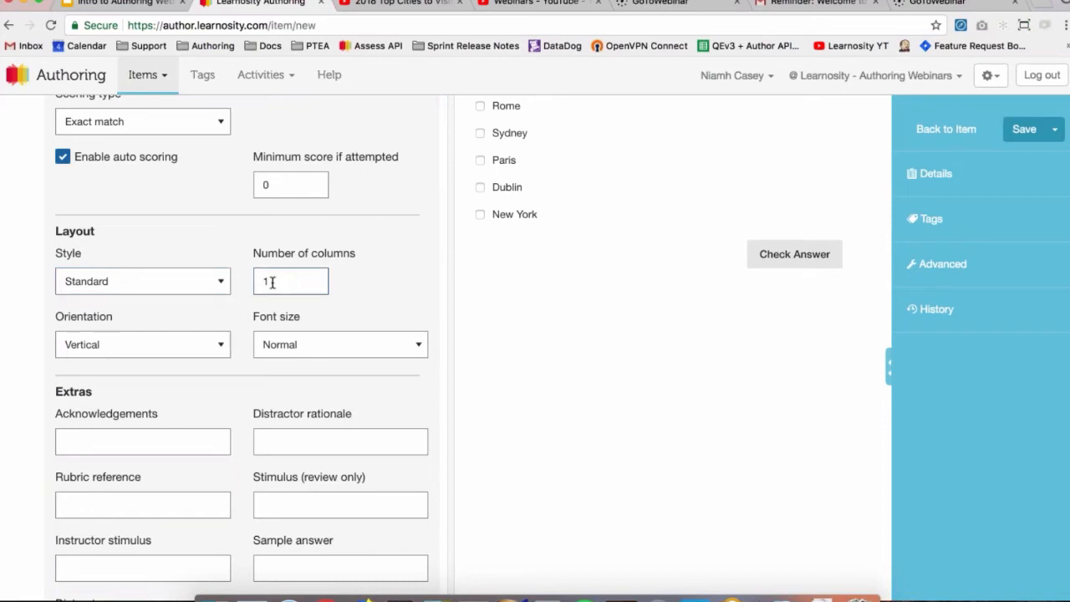
pyautogui.press('BackSpace')
pyautogui.write('2')
pyautogui.scroll(-1, 311, 329)
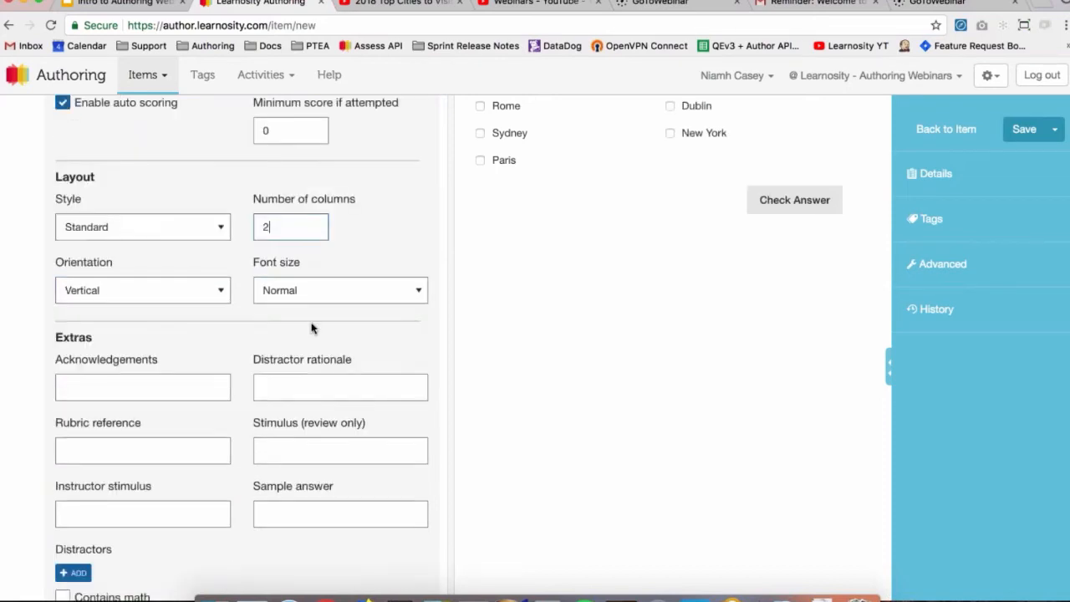
# Step: Set the number of columns to 3 and check the arrangement of the cities in the preview
pyautogui.press('BackSpace')
pyautogui.write('3')
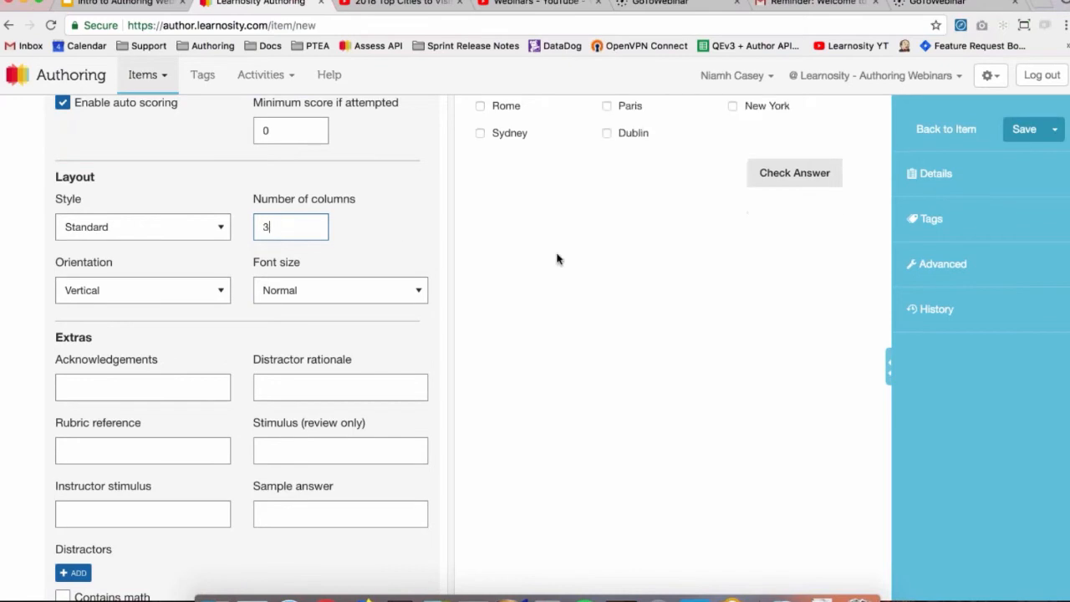
pyautogui.scroll(-1, 556, 256)
pyautogui.scroll(15, 557, 255)
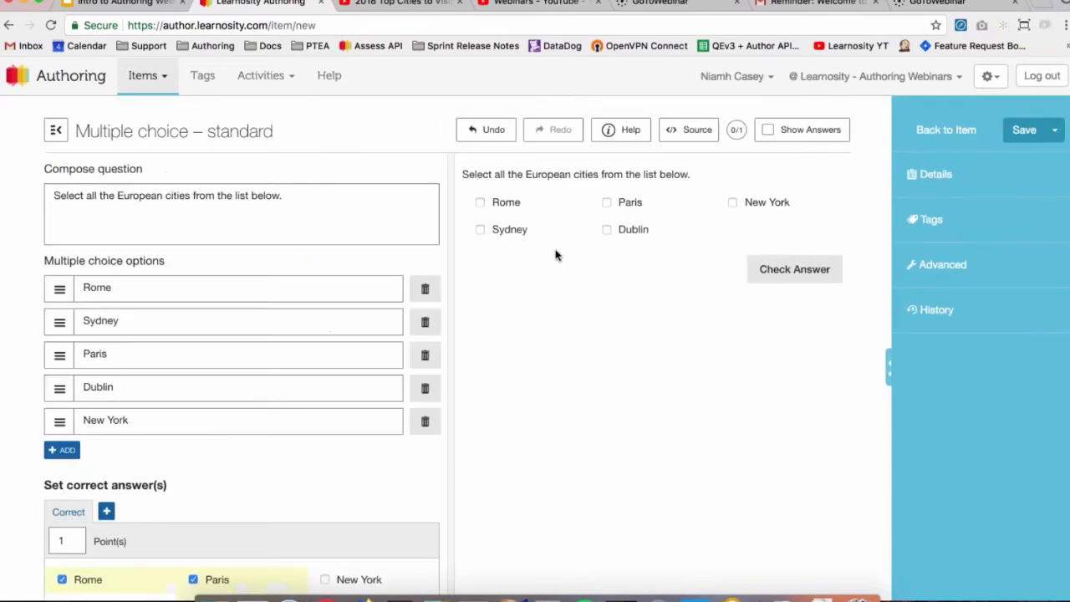
# Step: Try the Horizontal orientation for the answer options and return the orientation to Vertical
pyautogui.scroll(-12, 162, 382)
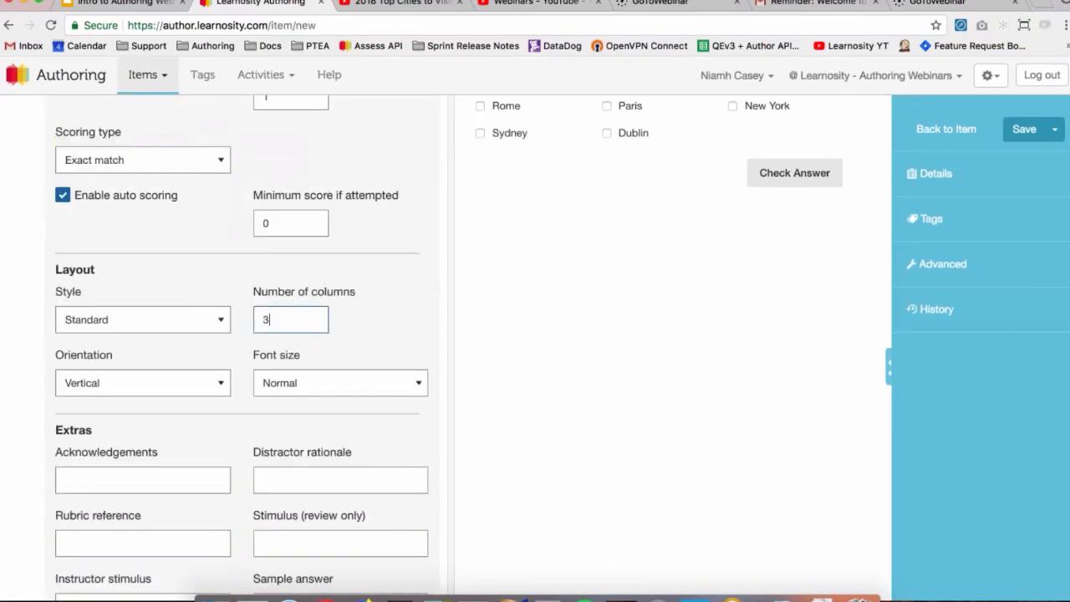
pyautogui.click(153, 380)
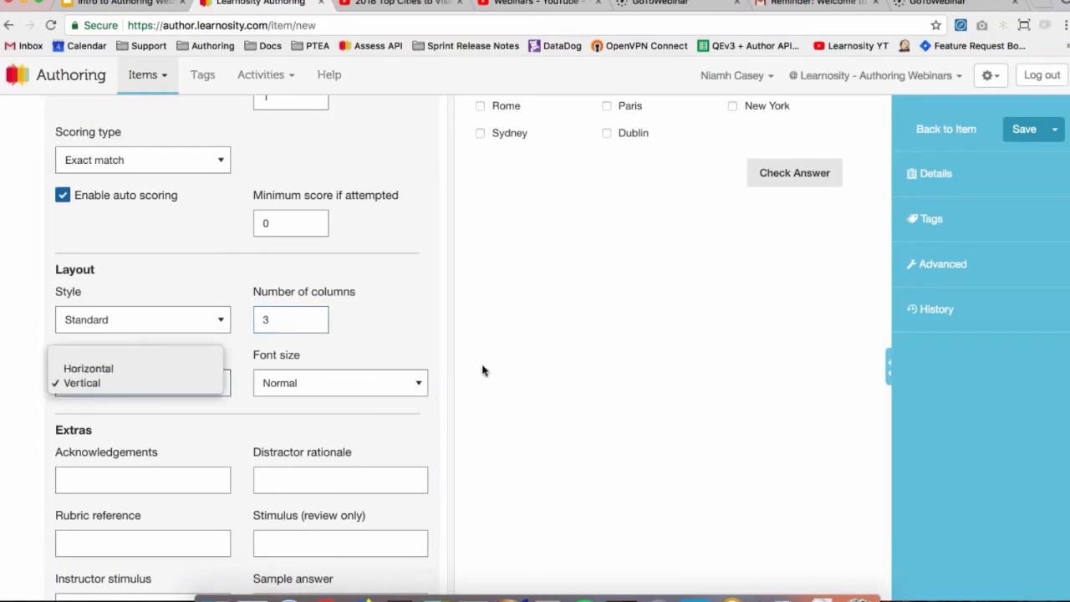
pyautogui.click(450, 287)
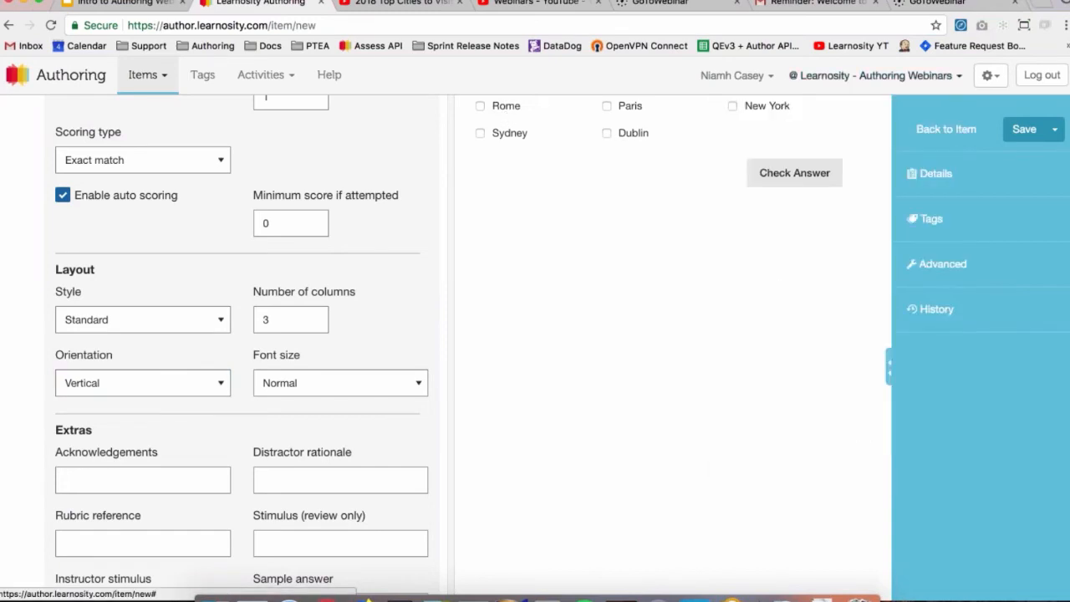
pyautogui.click(179, 383)
pyautogui.click(177, 370)
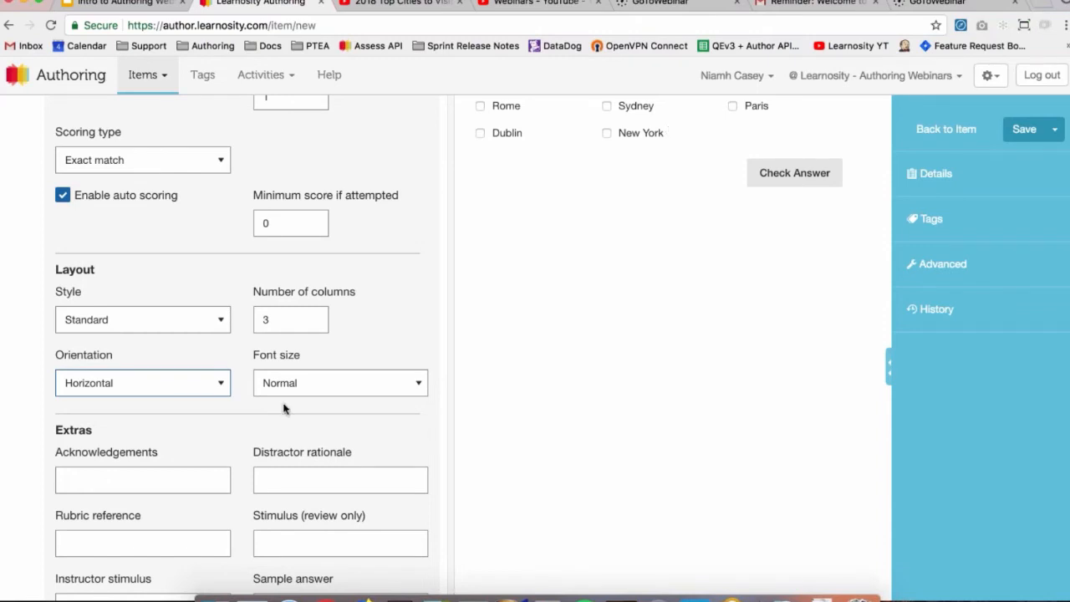
pyautogui.click(142, 383)
pyautogui.click(153, 397)
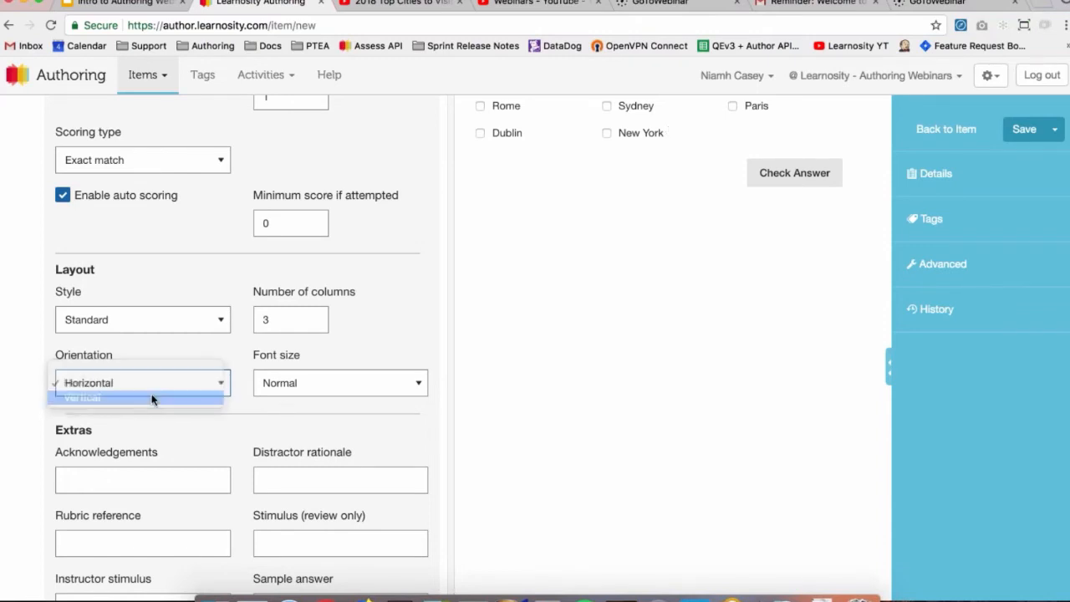
# Step: Try the Small and Huge font sizes for the question in the preview and set the font size back to Normal
pyautogui.click(326, 387)
pyautogui.click(323, 369)
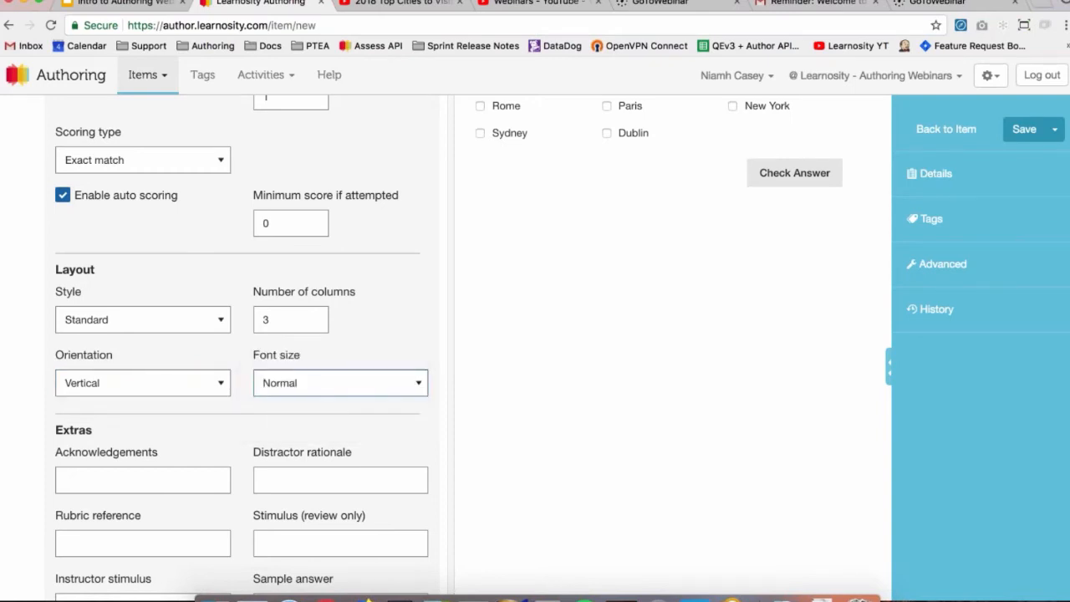
pyautogui.click(324, 369)
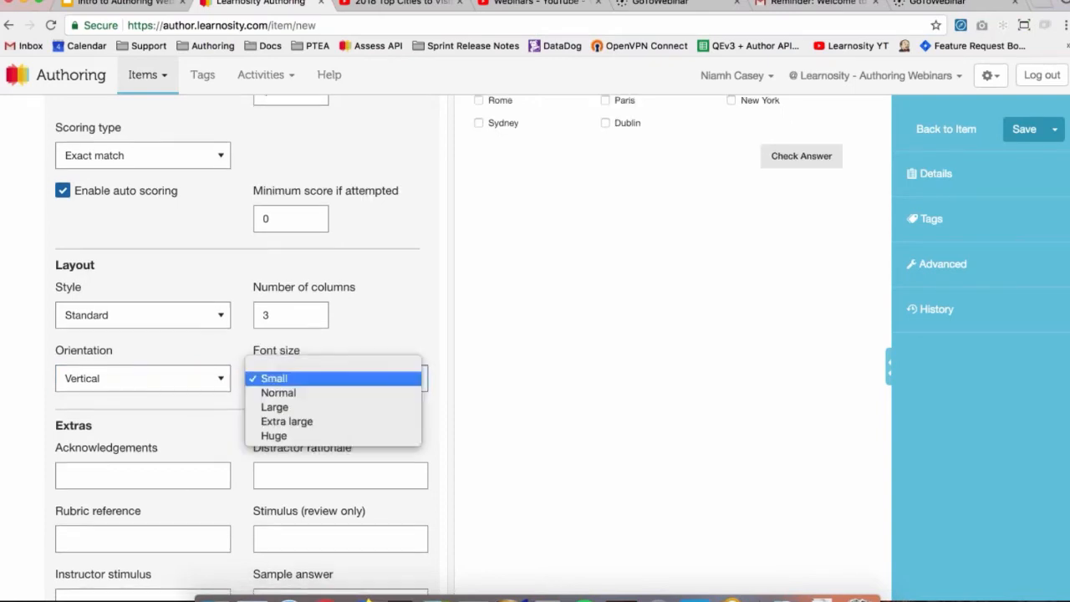
pyautogui.click(329, 433)
pyautogui.scroll(2, 243, 342)
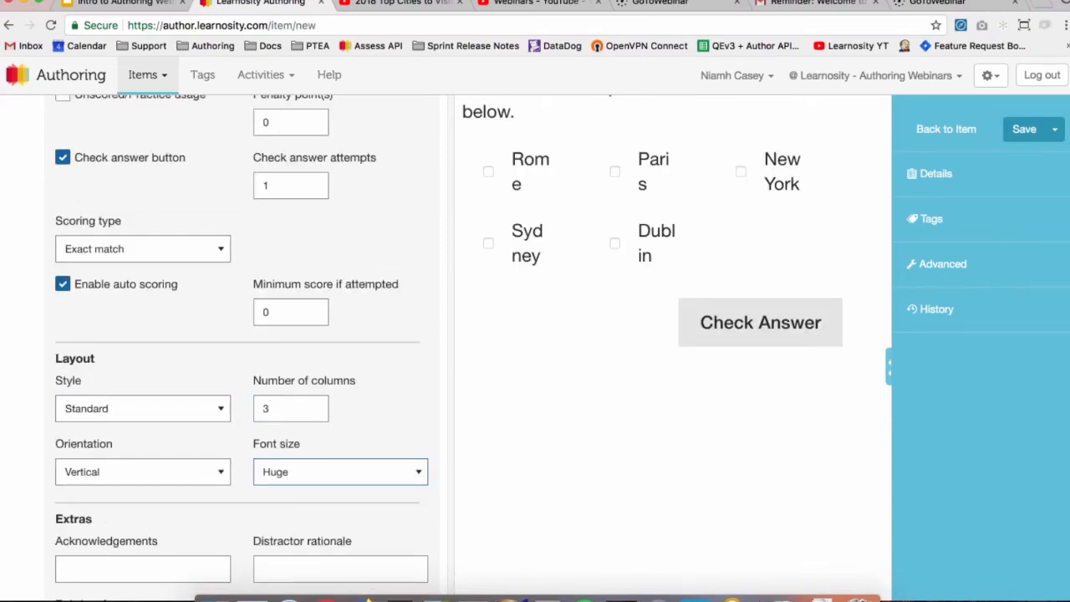
pyautogui.click(293, 471)
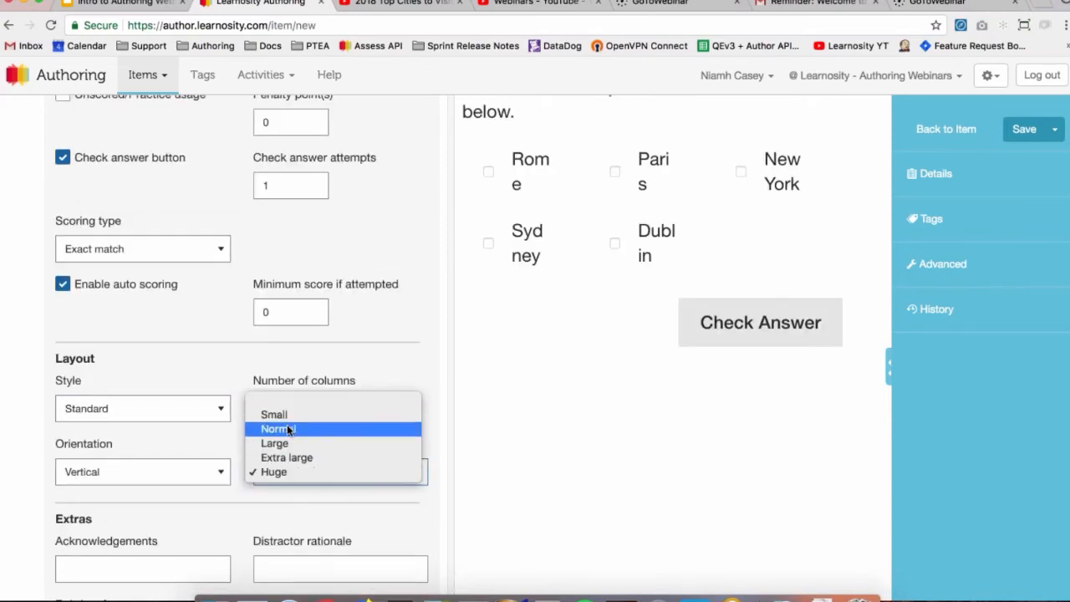
pyautogui.click(288, 430)
pyautogui.scroll(-2, 469, 430)
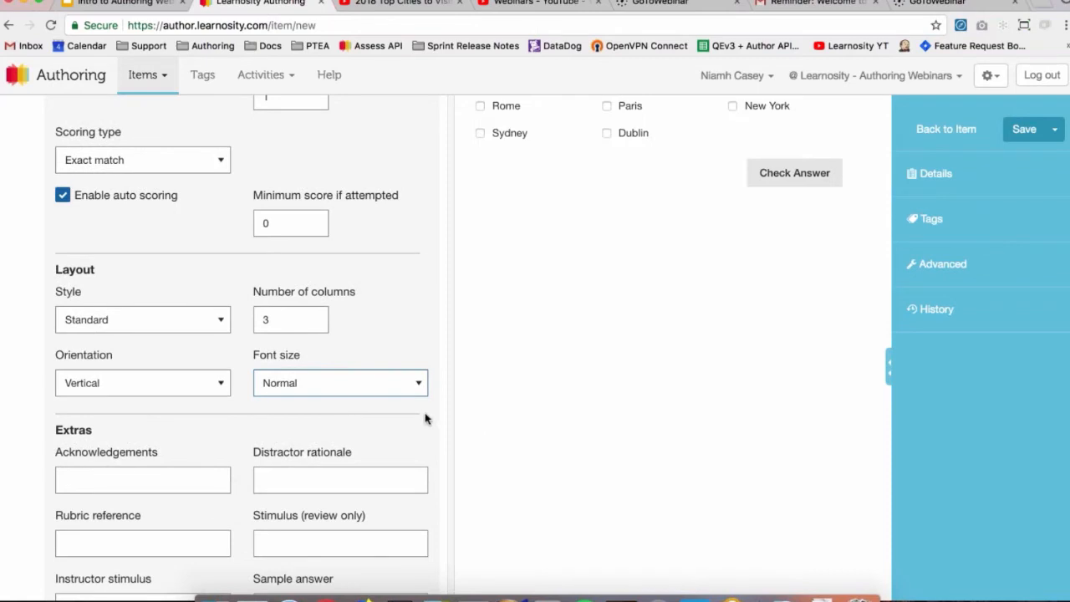
# Step: Examine the extra fields for the question, including Acknowledgements, Distractor rationale, Rubric reference and Sample answer
pyautogui.scroll(-3, 324, 423)
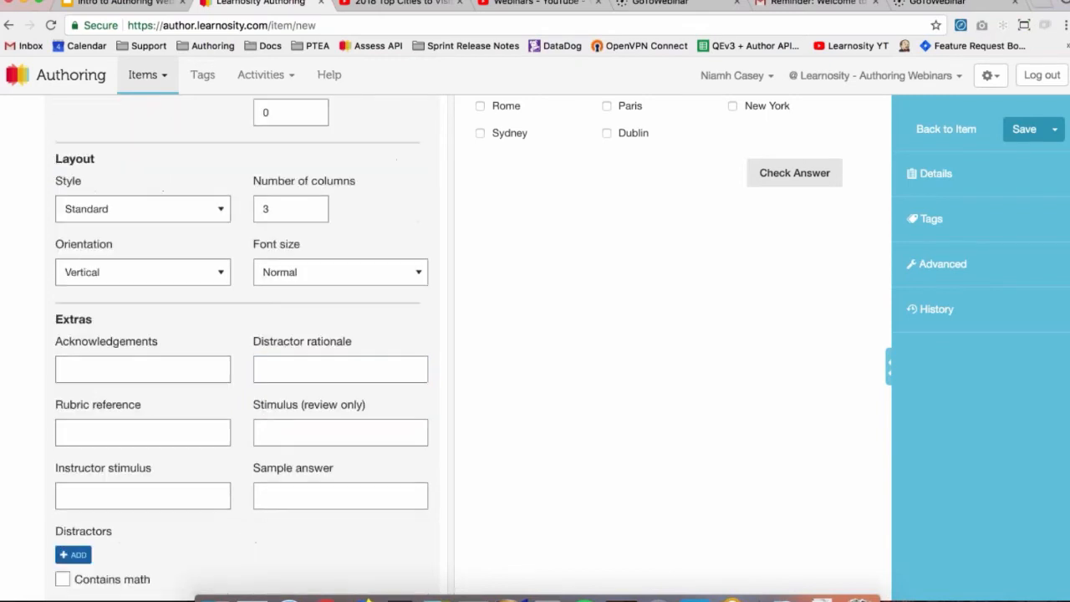
pyautogui.click(155, 357)
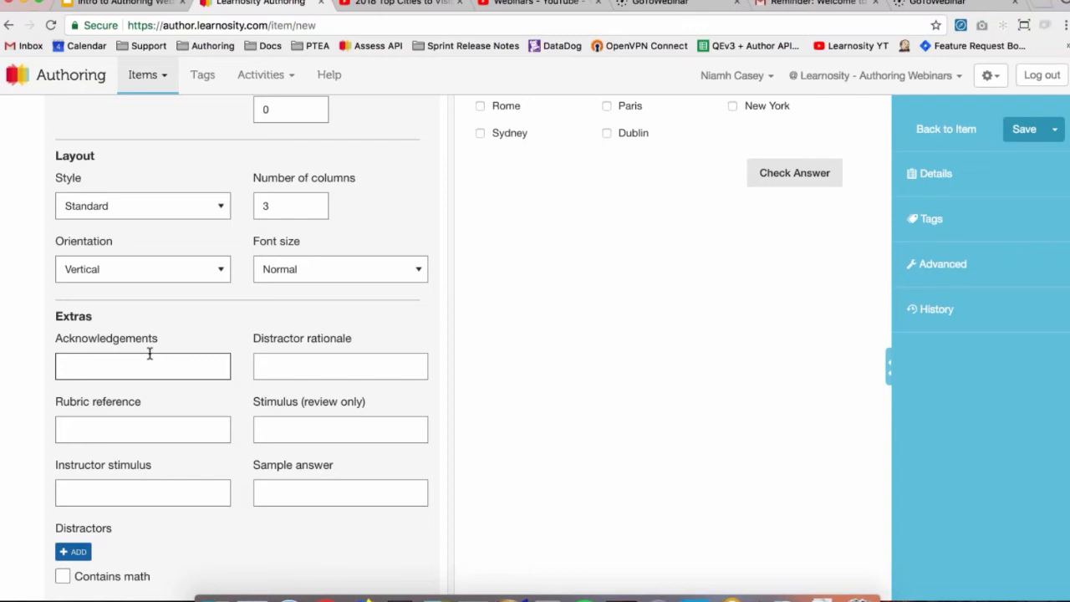
pyautogui.click(326, 364)
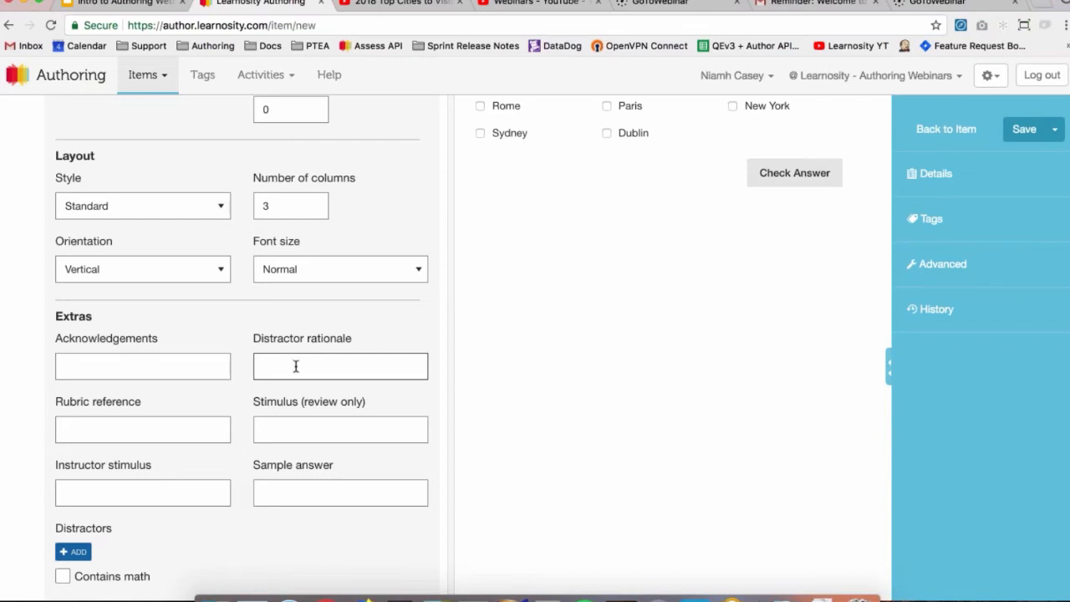
pyautogui.click(155, 427)
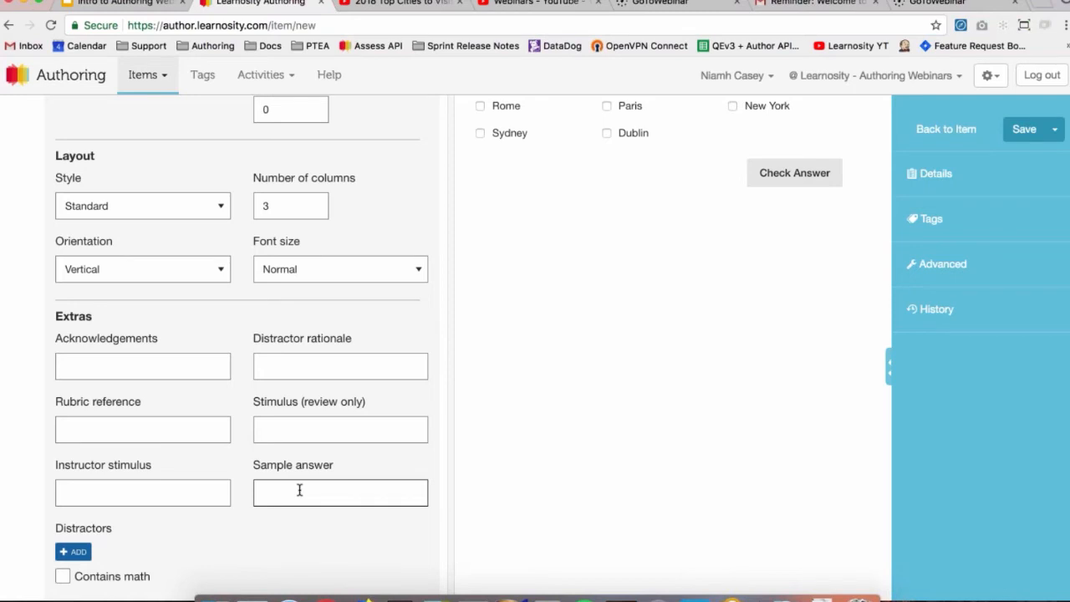
pyautogui.scroll(1, 677, 293)
pyautogui.scroll(-1, 677, 293)
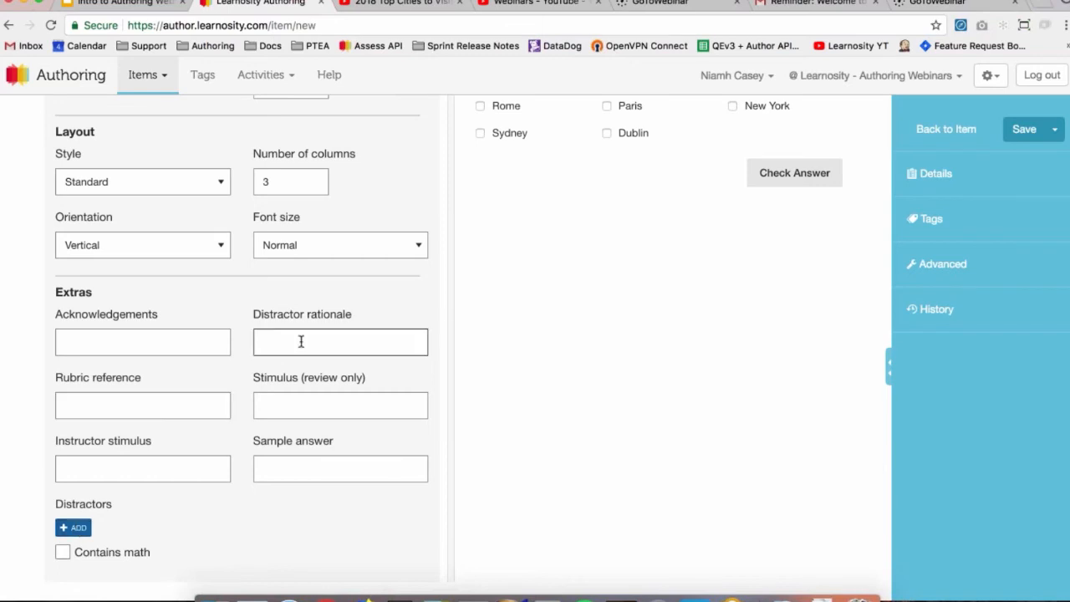
# Step: Add three empty distractor fields to the question's extras
pyautogui.click(73, 528)
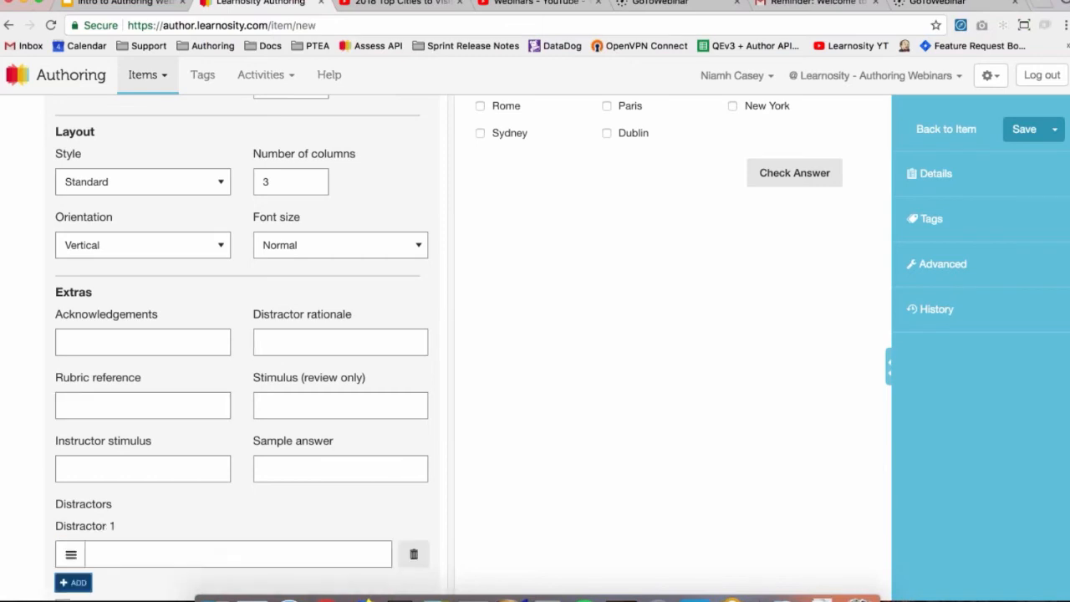
pyautogui.scroll(-2, 73, 502)
pyautogui.click(74, 498)
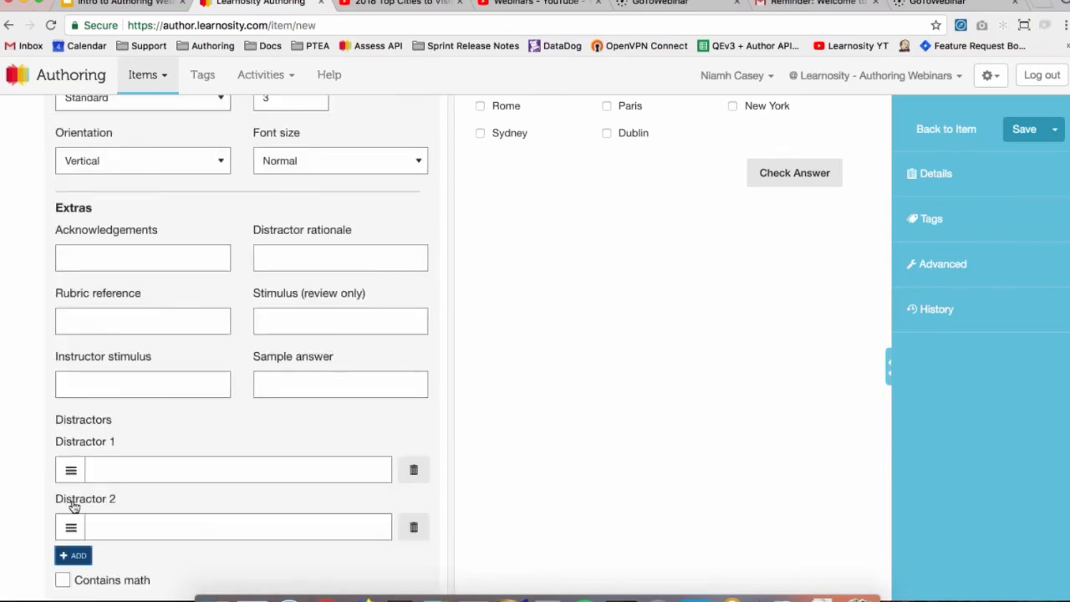
pyautogui.click(74, 555)
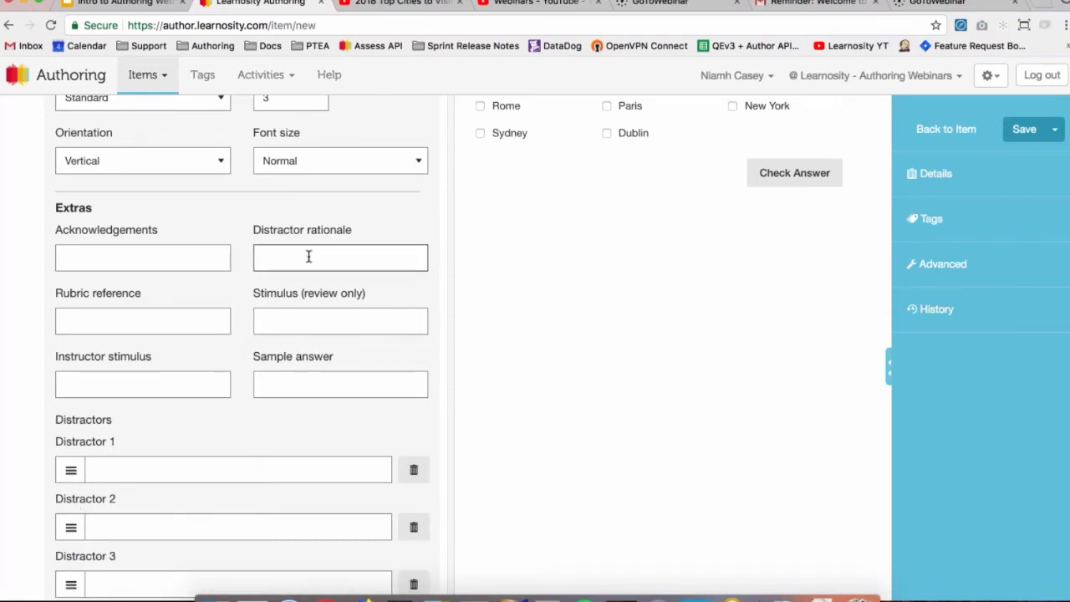
pyautogui.scroll(-2, 251, 417)
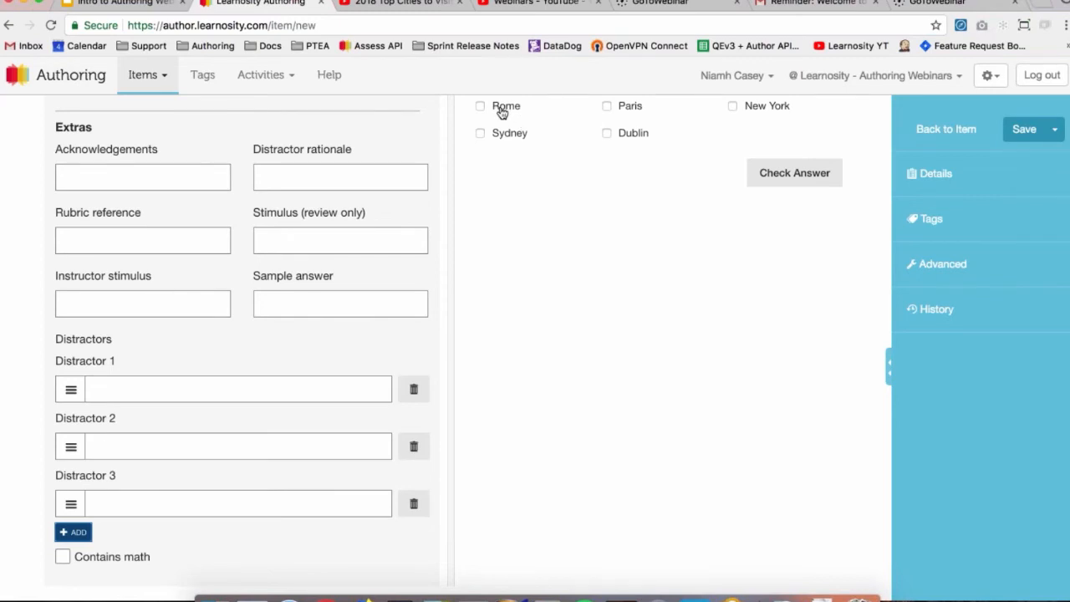
# Step: Delete all three empty distractor fields from the question's extras
pyautogui.click(413, 503)
pyautogui.click(414, 473)
pyautogui.click(414, 472)
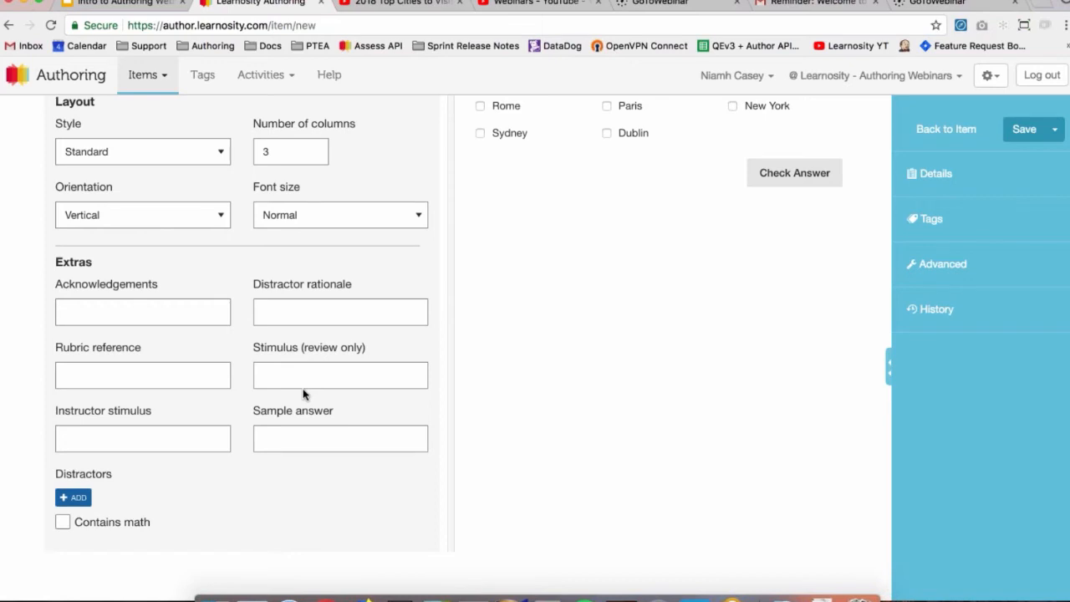
# Step: Finish reviewing the question's options and save the European cities question to the item
pyautogui.click(180, 435)
pyautogui.scroll(15, 180, 436)
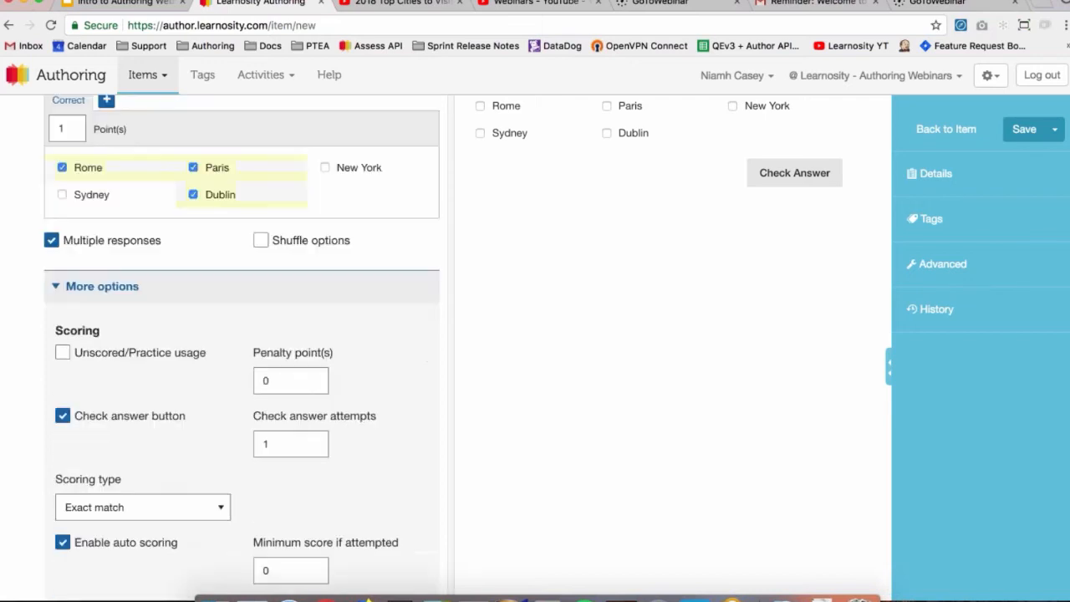
pyautogui.click(1014, 132)
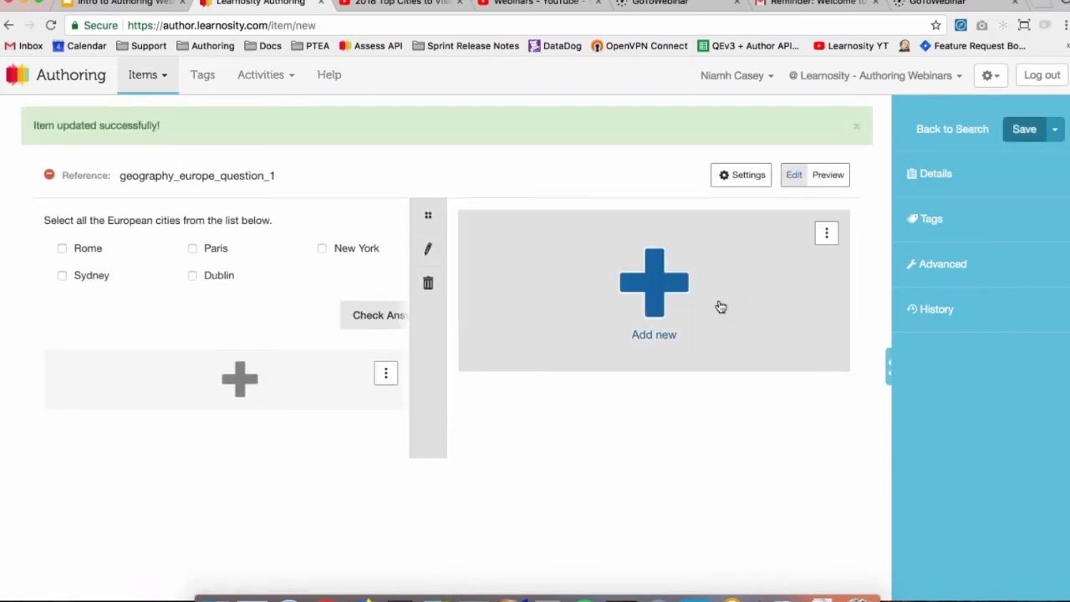
# Step: Add a Video player feature to the empty second column of the item
pyautogui.click(721, 306)
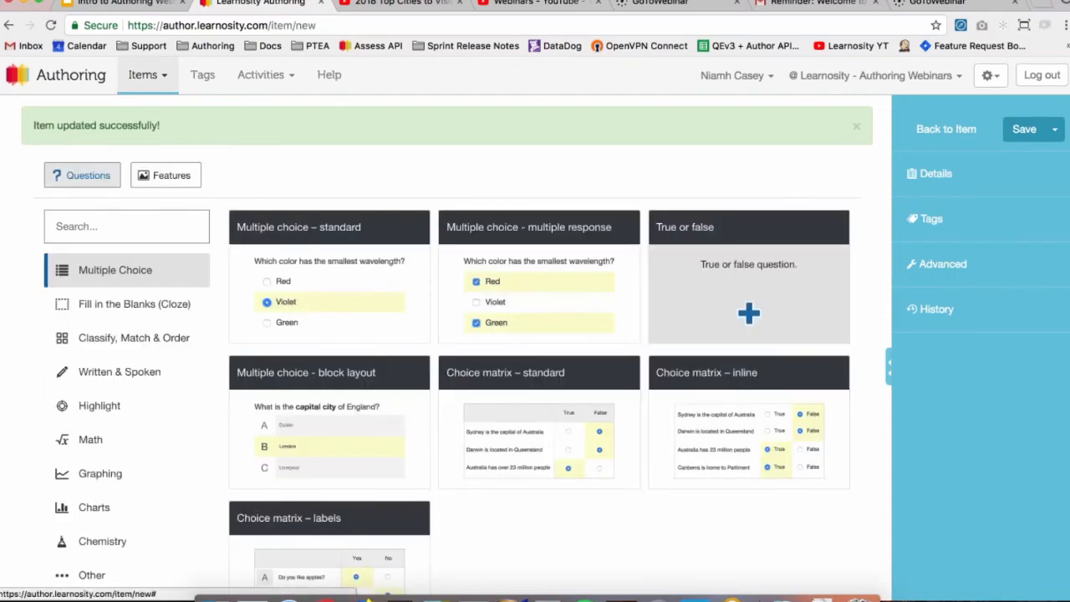
pyautogui.click(172, 180)
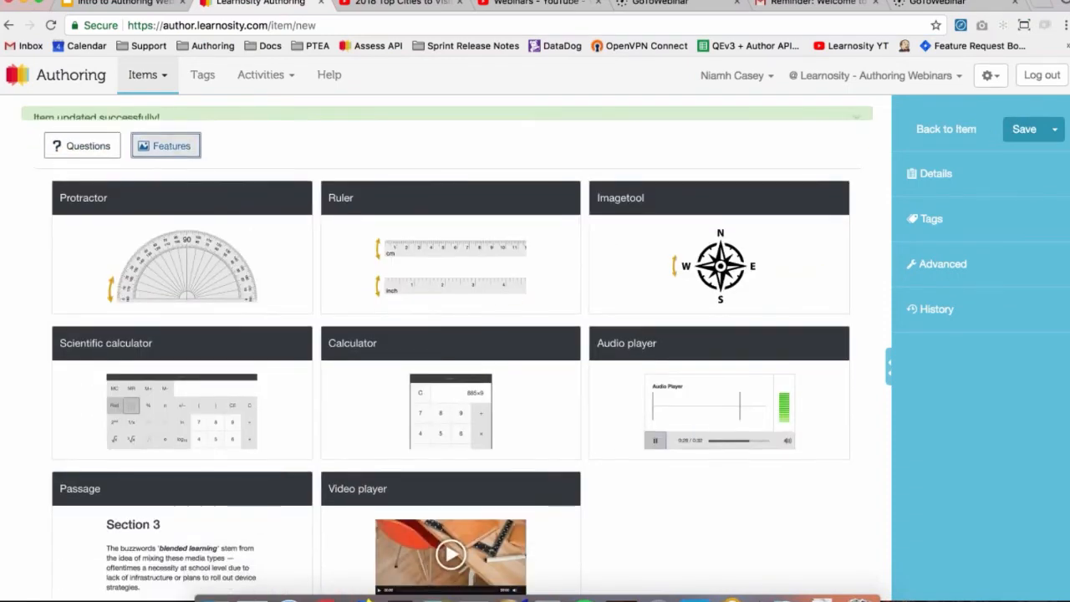
pyautogui.click(450, 544)
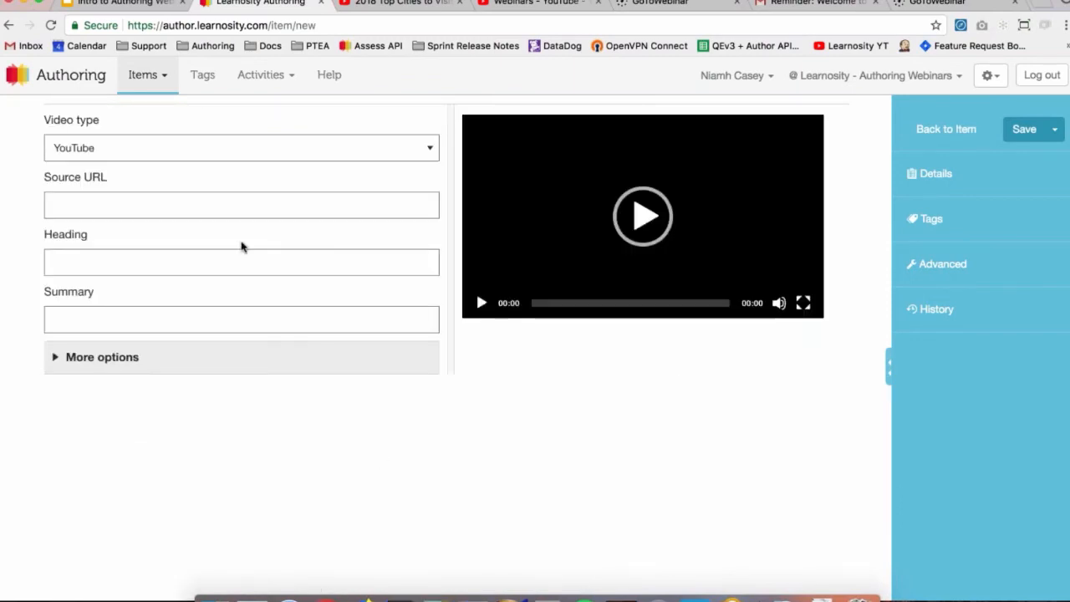
# Step: Try Hosted video as the video type and change it back to YouTube
pyautogui.click(184, 148)
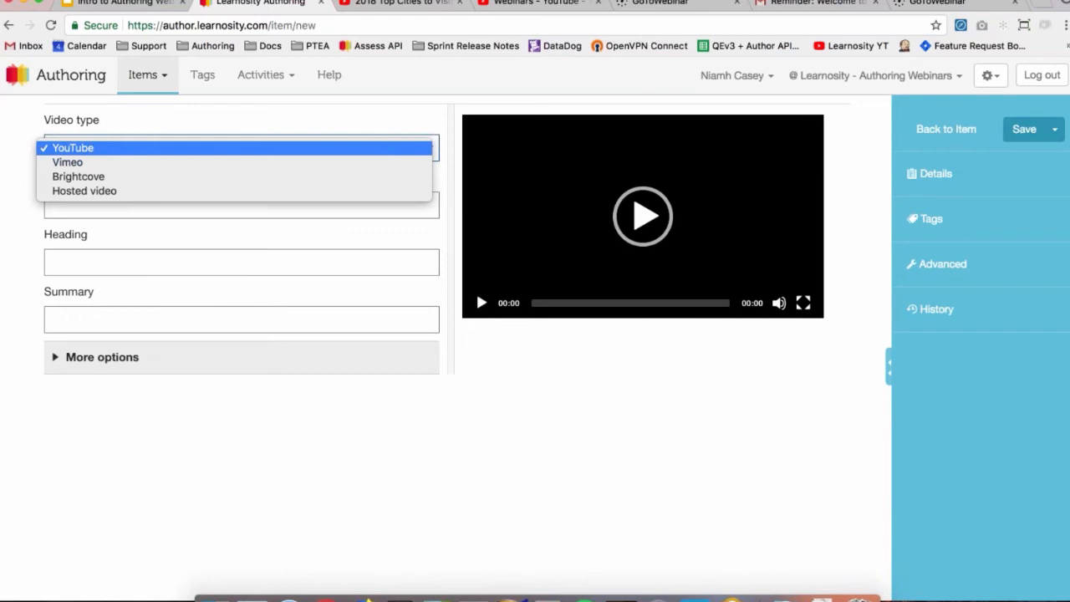
pyautogui.click(158, 190)
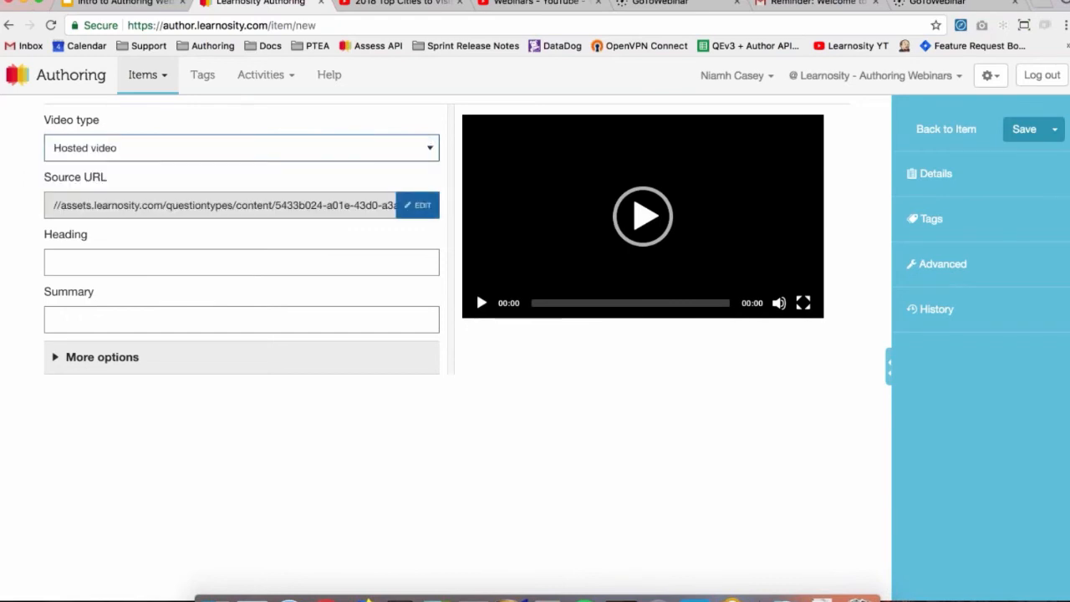
pyautogui.click(179, 142)
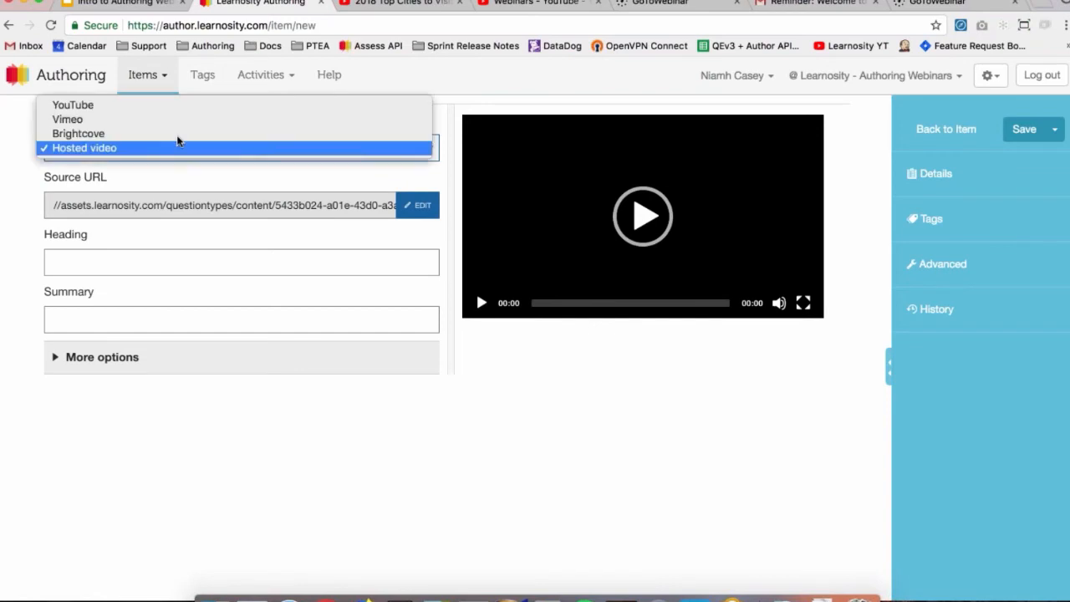
pyautogui.click(162, 106)
pyautogui.click(260, 75)
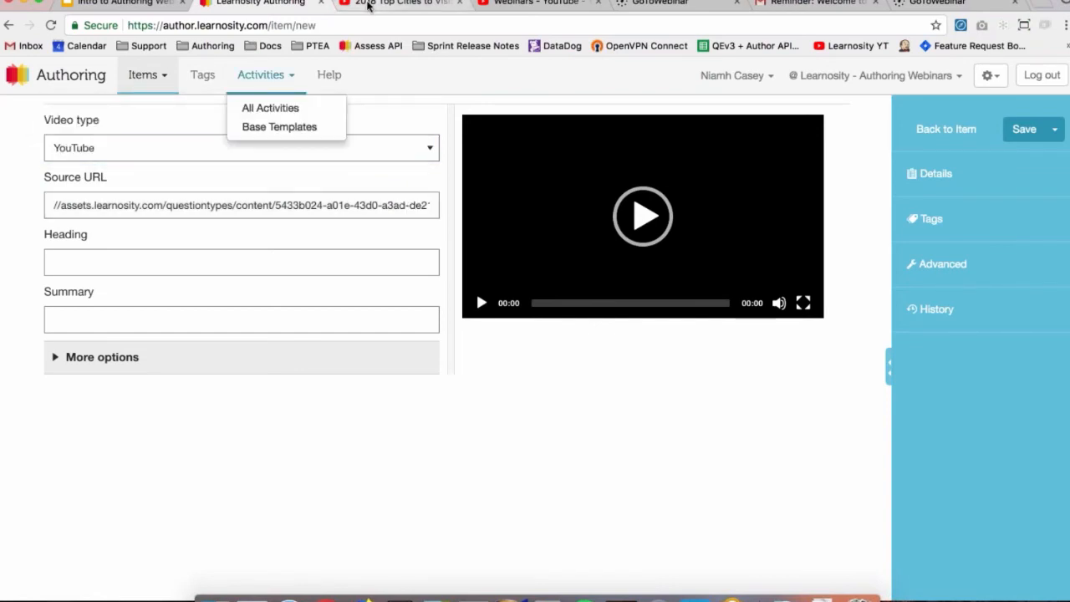
pyautogui.click(367, 5)
pyautogui.click(260, 3)
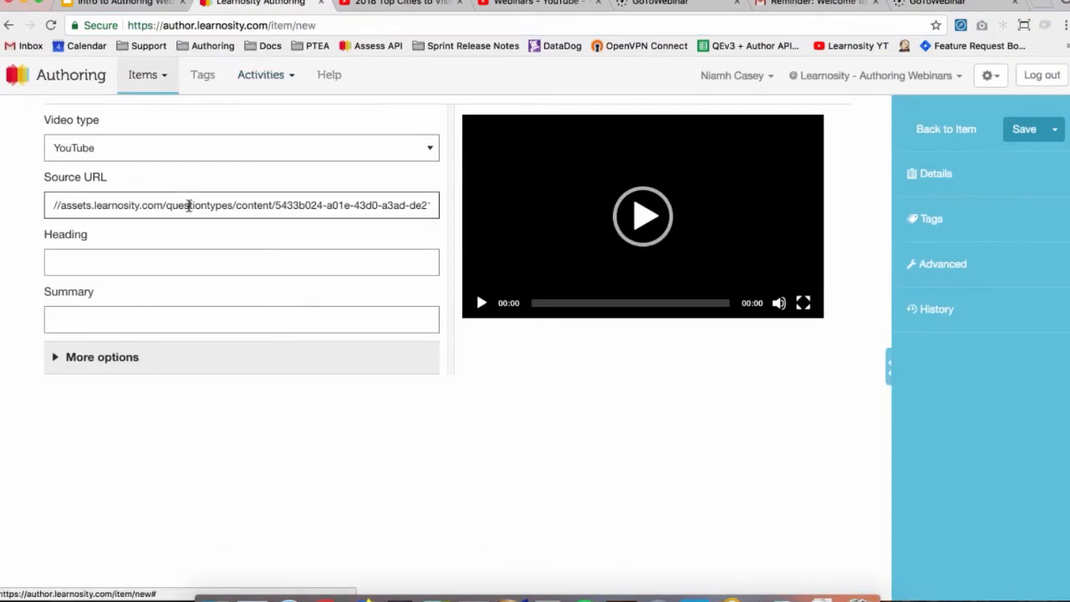
pyautogui.tripleClick(186, 204)
pyautogui.write('https://www.youtube.com/watch?v=GGFSlawA_tQ')
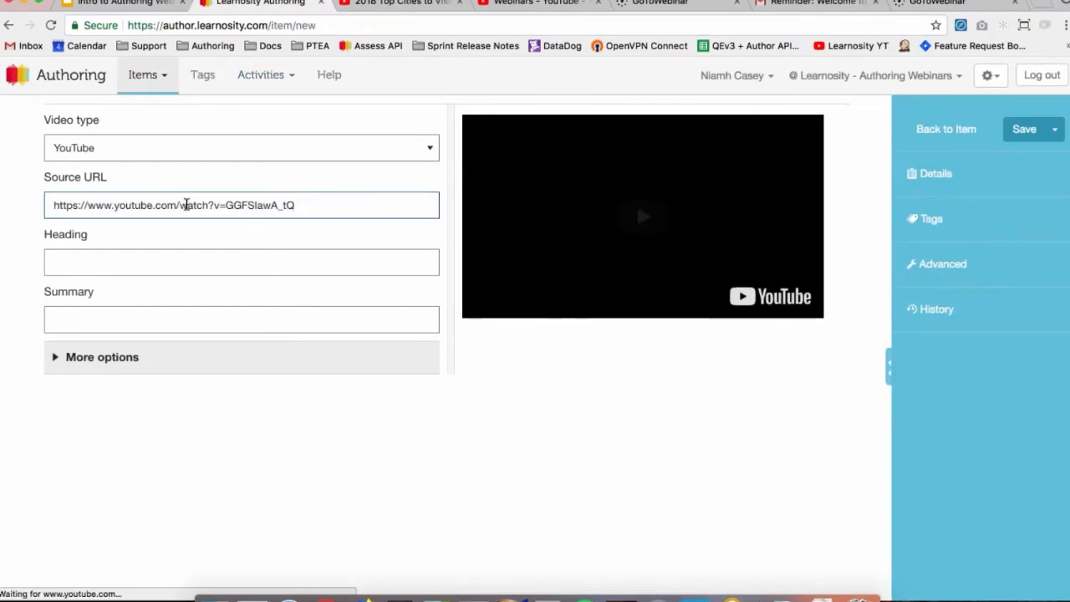
# Step: Give the video the heading "European cities"
pyautogui.click(69, 262)
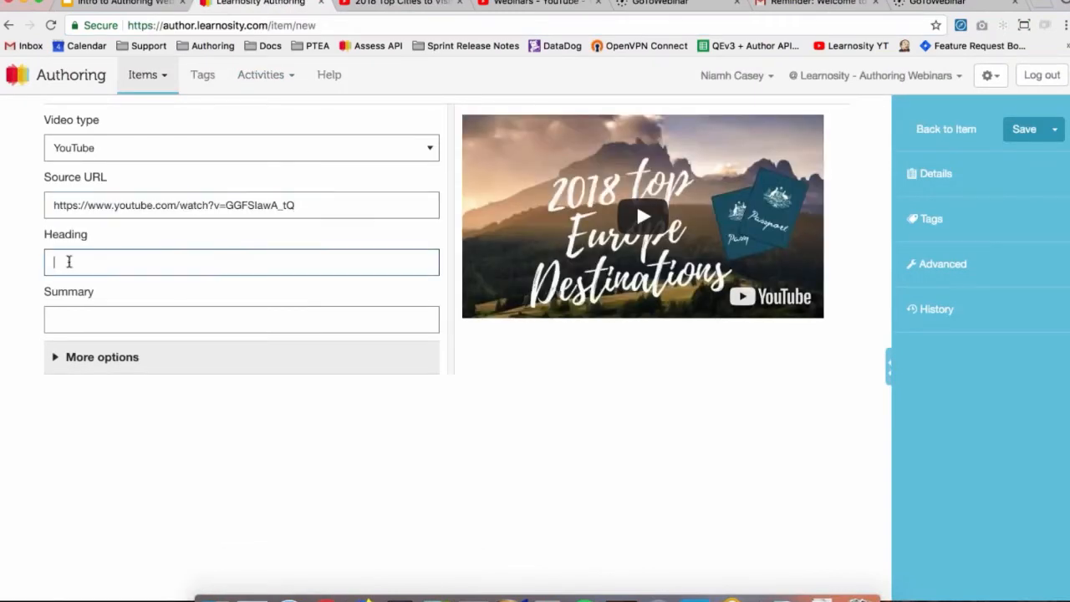
pyautogui.write('European cities')
pyautogui.click(131, 320)
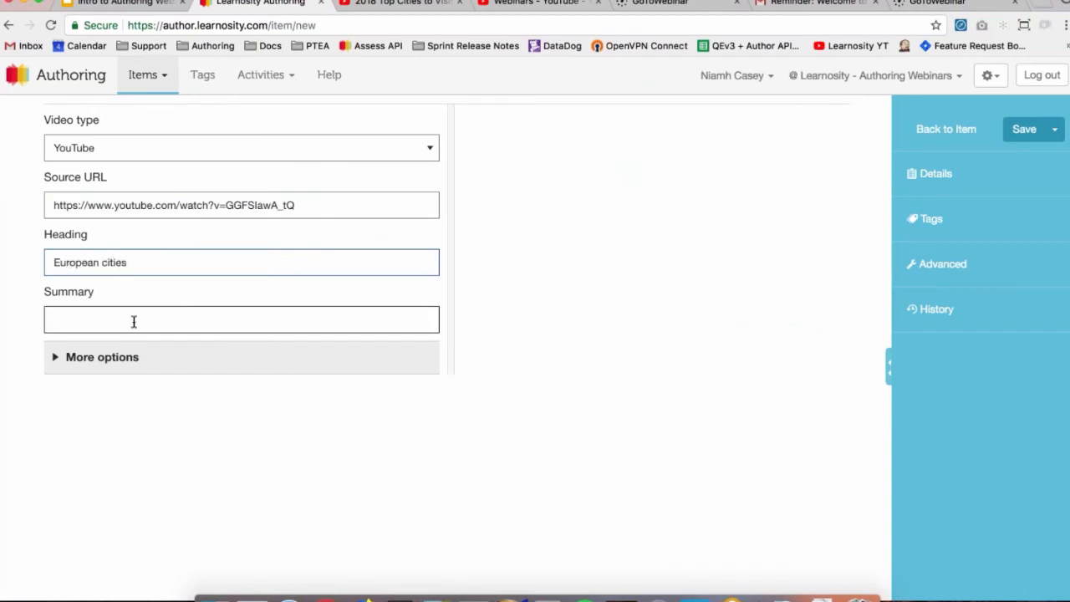
# Step: Expand the video's additional options and examine the width, height and transcript fields
pyautogui.click(96, 359)
pyautogui.press('Tab')
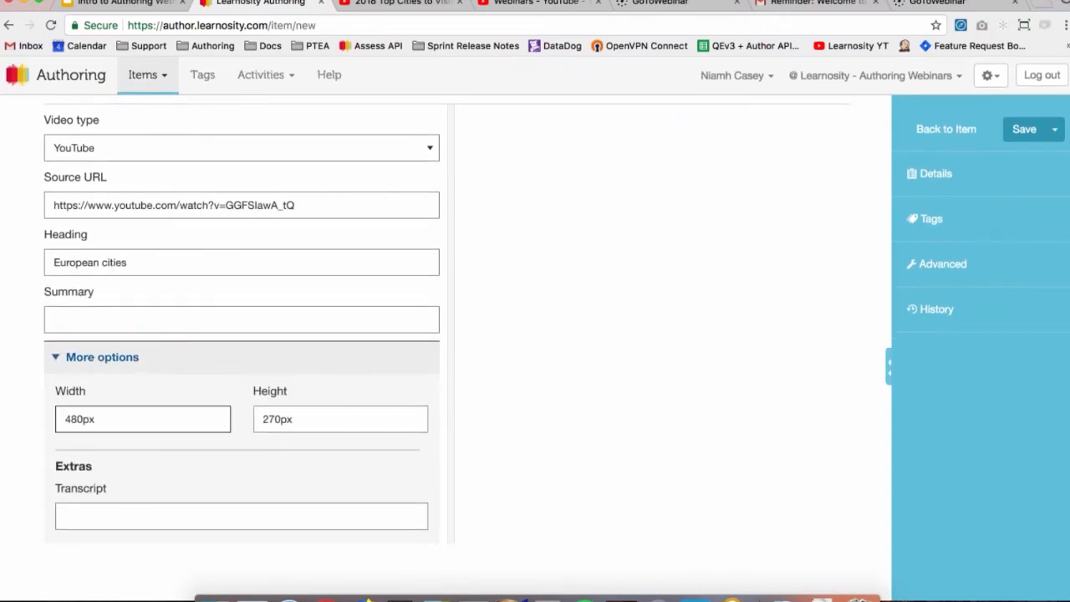
pyautogui.click(101, 515)
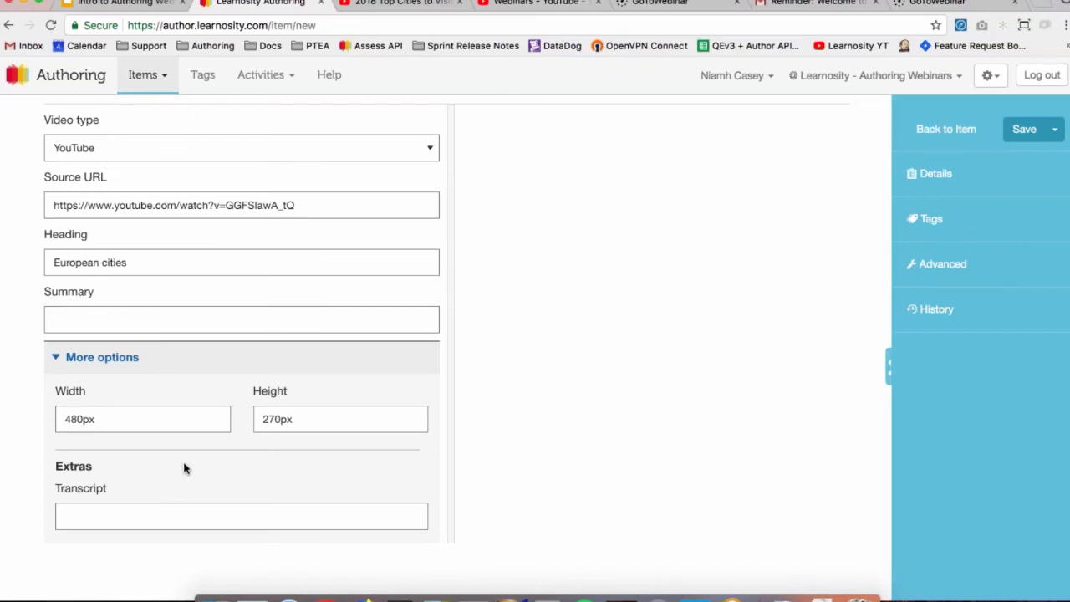
# Step: Save the European cities video feature, preview the item with the question beside it, and return to editing
pyautogui.click(1024, 128)
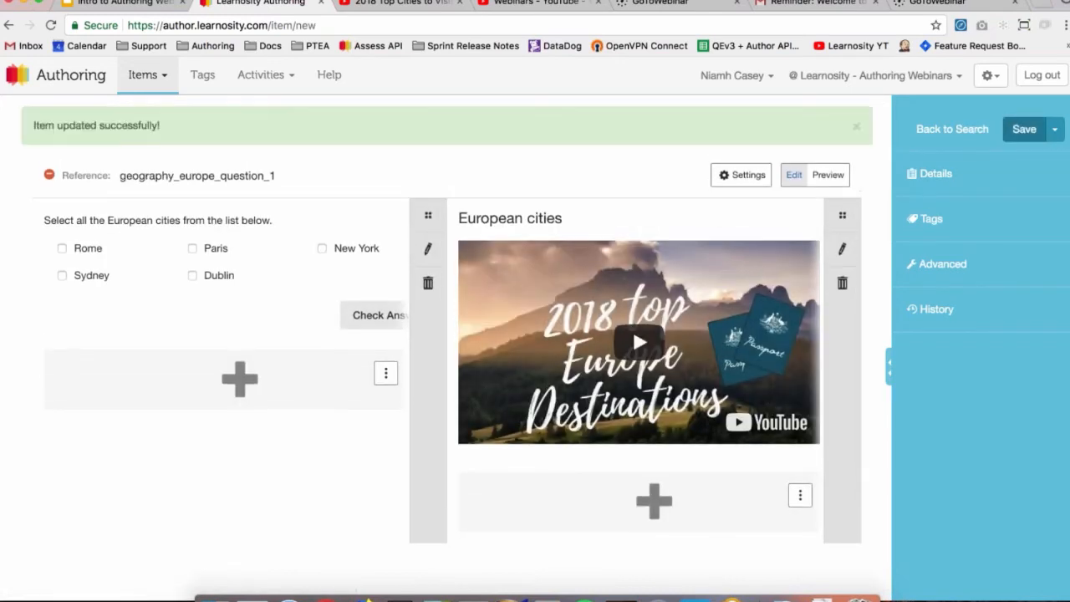
pyautogui.click(827, 177)
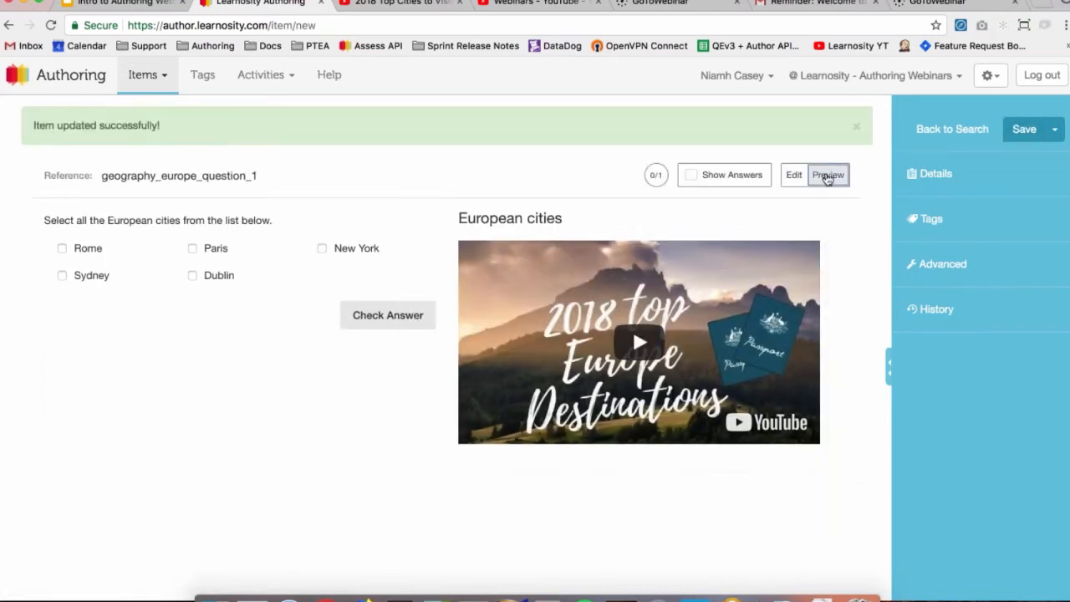
pyautogui.click(793, 176)
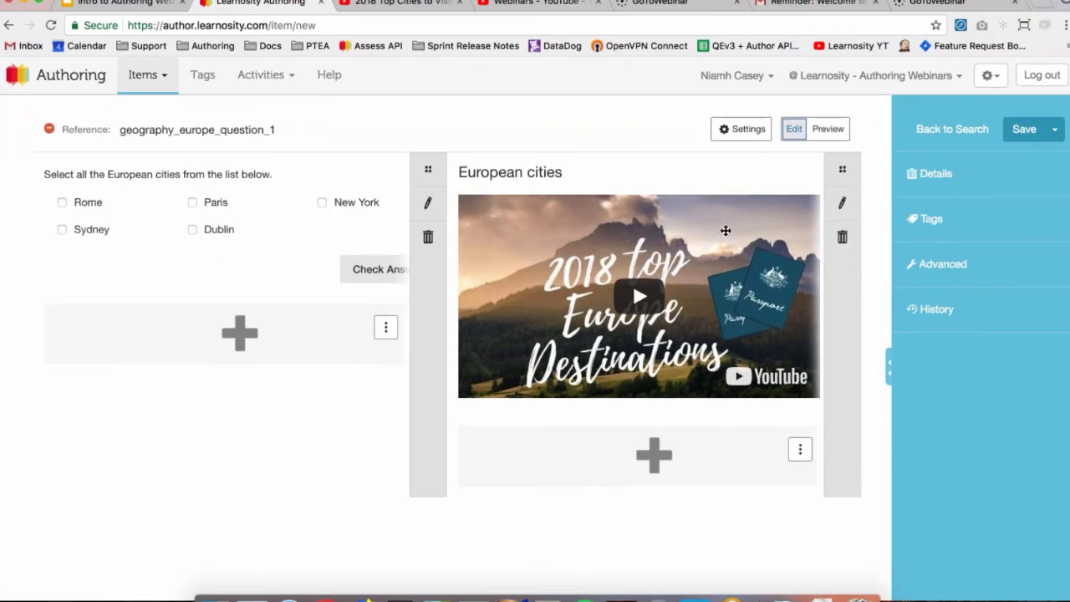
# Step: Swap the item's columns so the video is on the left and the question on the right, and preview the saved item
pyautogui.moveTo(726, 230); pyautogui.dragTo(335, 189)
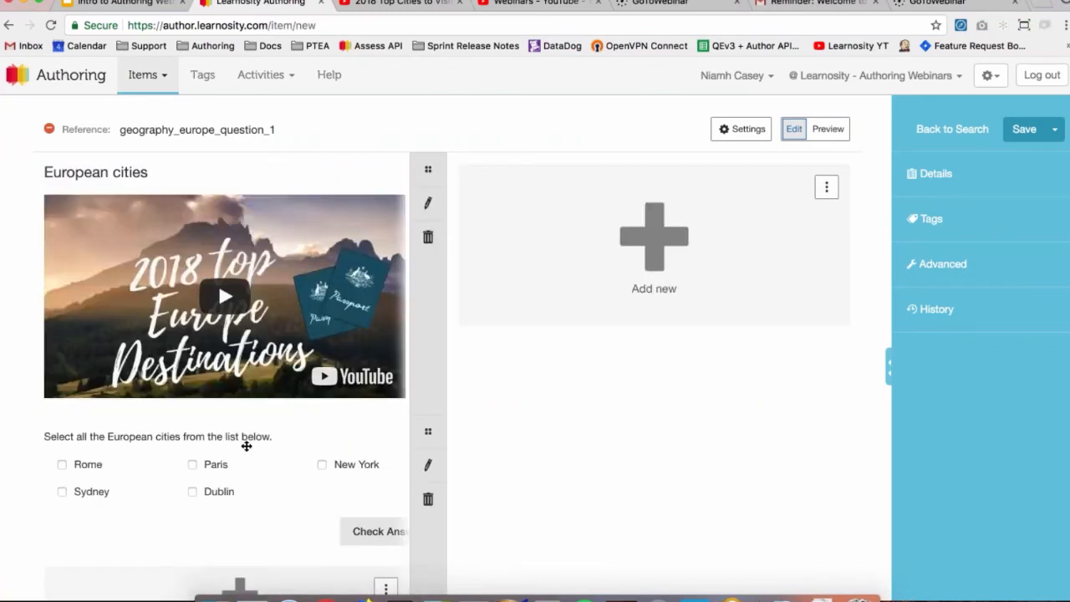
pyautogui.moveTo(246, 445); pyautogui.dragTo(685, 189)
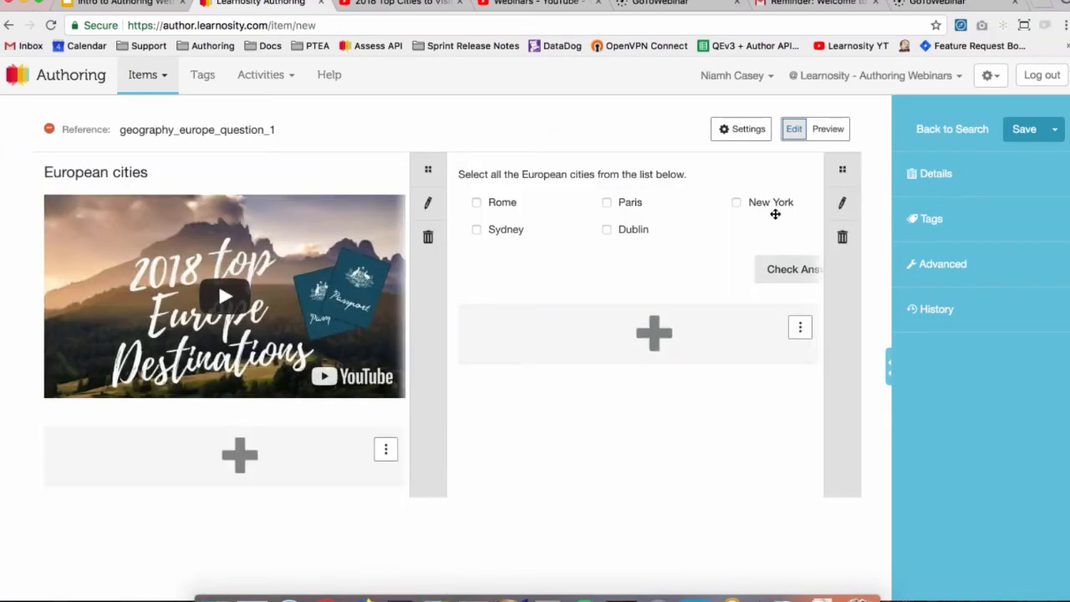
pyautogui.click(832, 132)
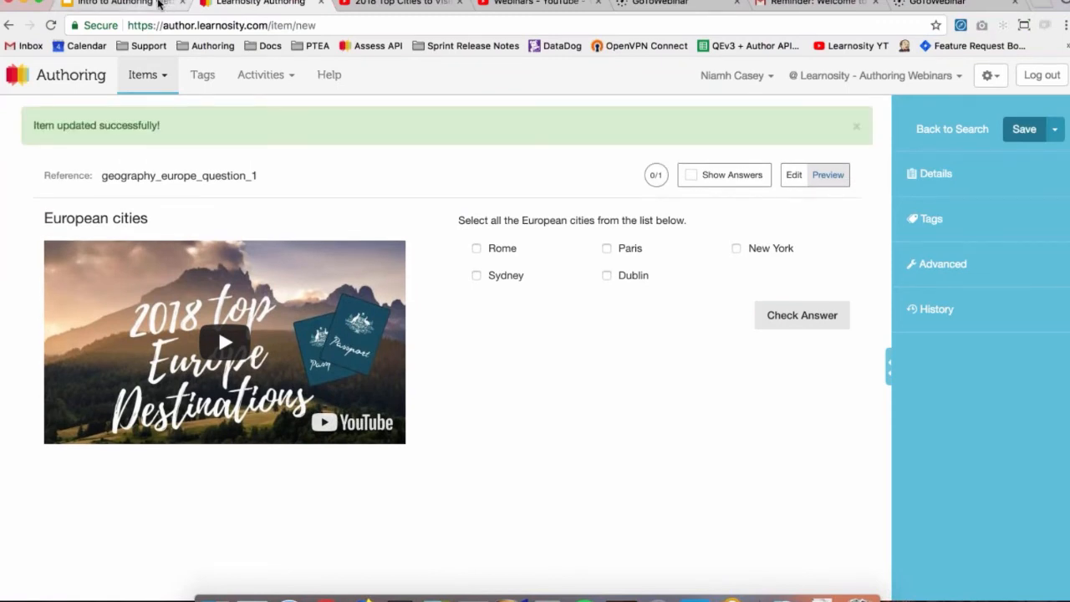
# Step: Switch to the webinar slides and present them from the video feature demo slide on to the Tagging slide
pyautogui.click(159, 4)
pyautogui.scroll(-2, 108, 437)
pyautogui.press('super+Return')
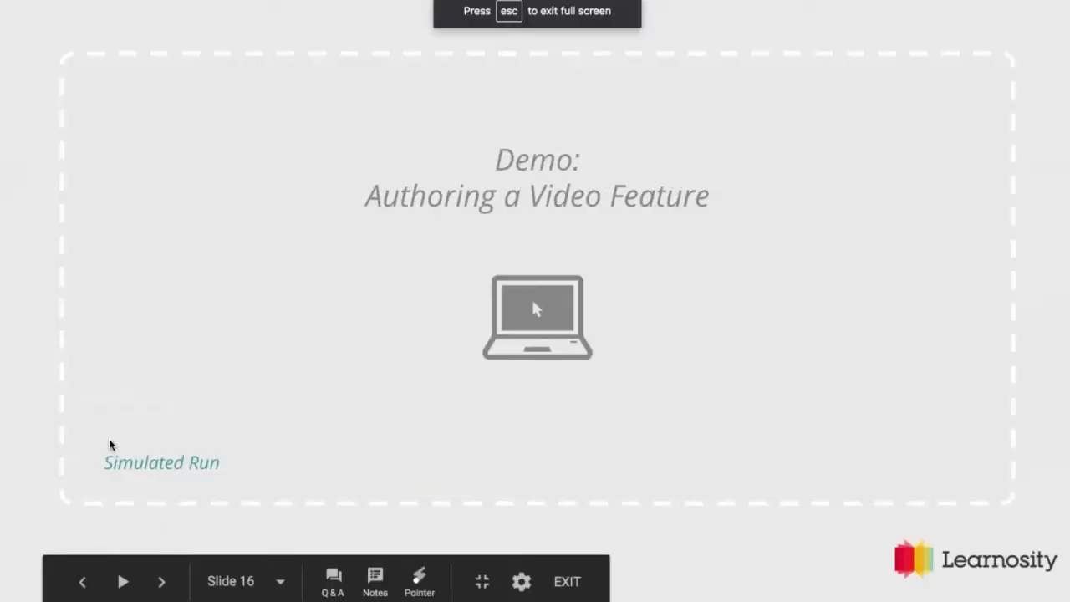
pyautogui.press('Right')
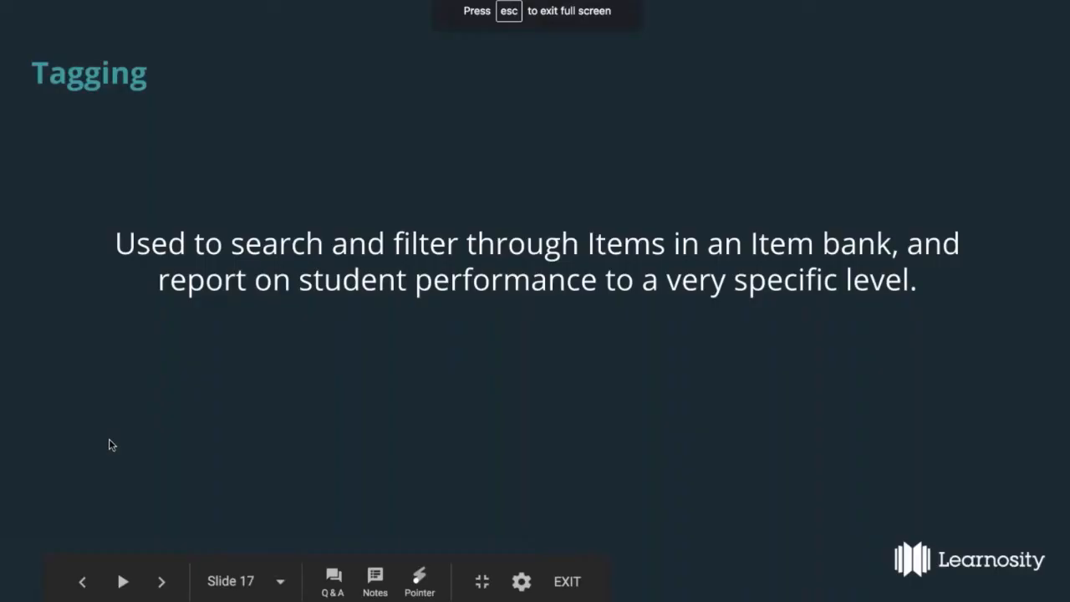
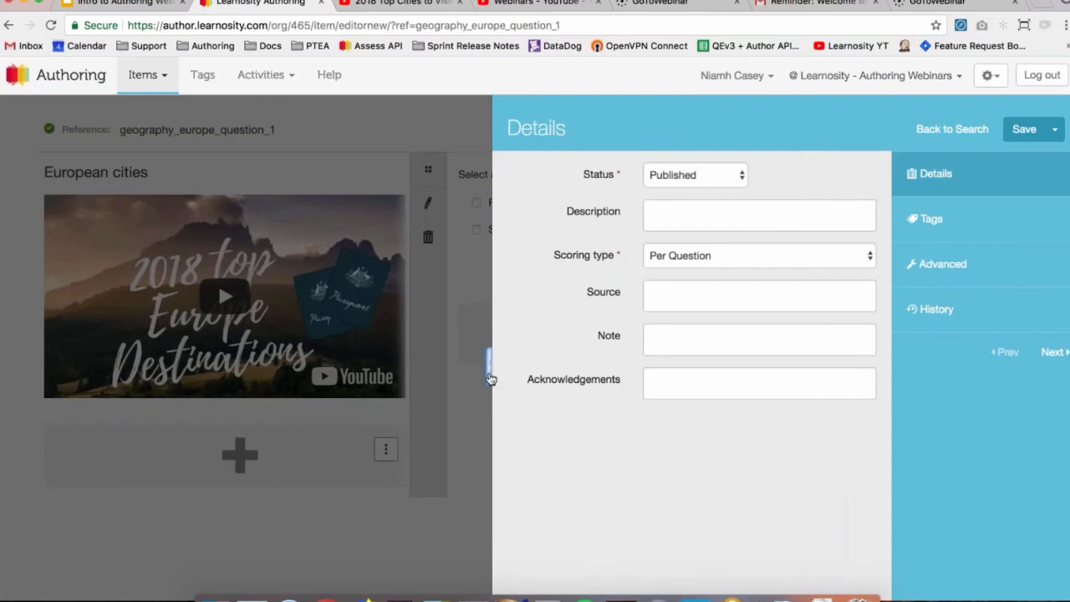
# Step: Close the item's details and open the list of all activities to look at its search filters
pyautogui.click(490, 369)
pyautogui.moveTo(278, 86)
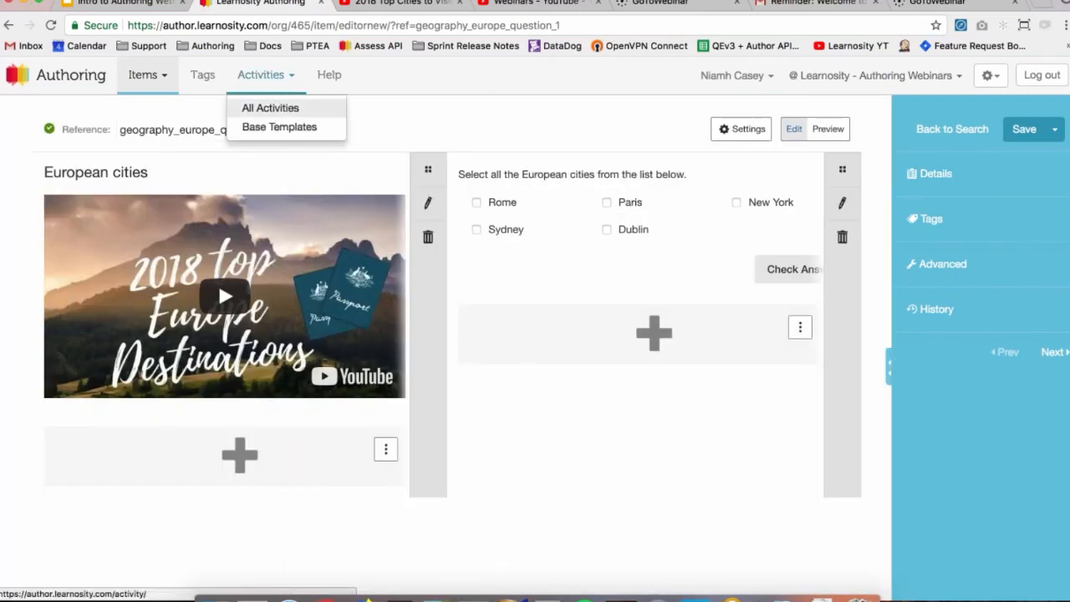
pyautogui.click(272, 110)
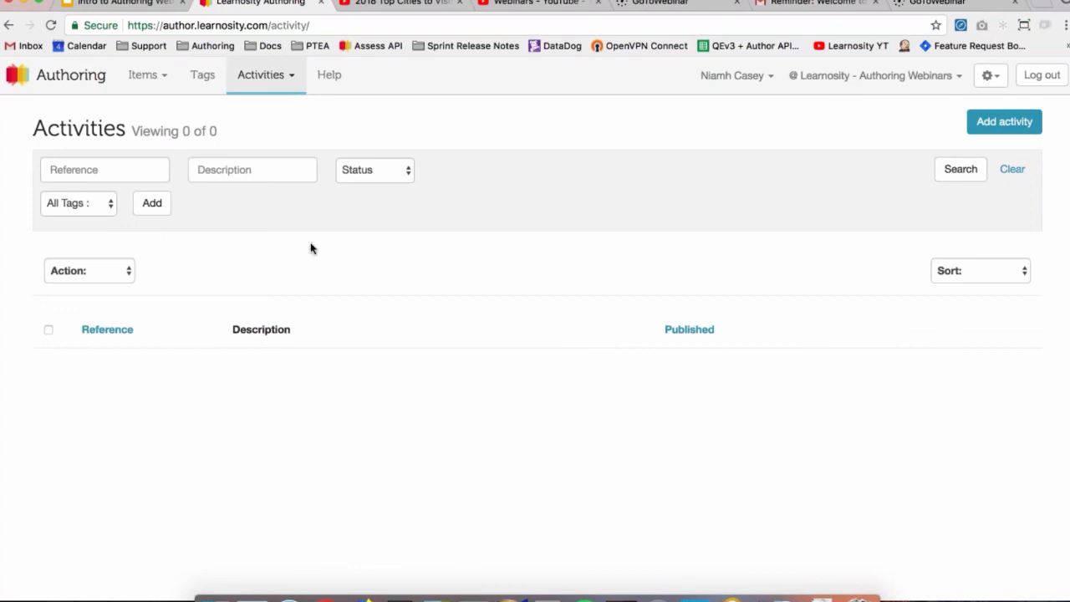
pyautogui.click(146, 170)
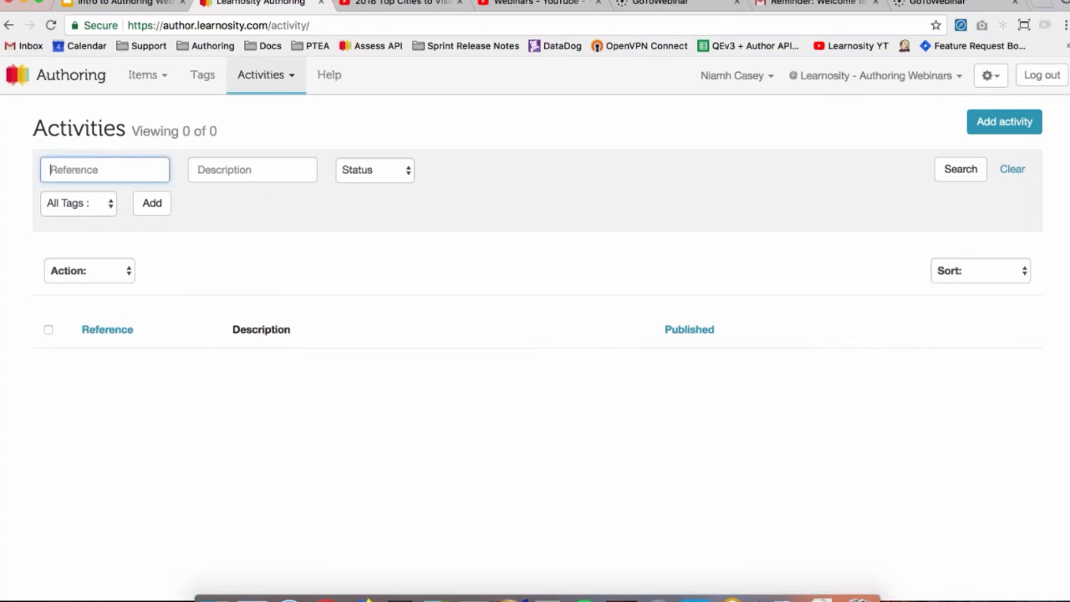
pyautogui.click(583, 259)
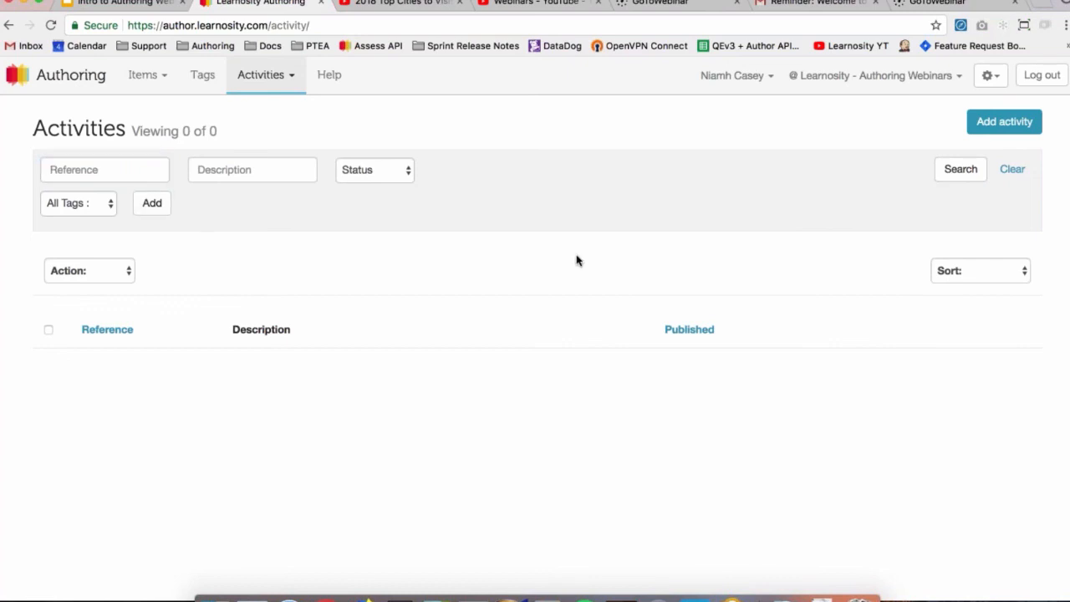
# Step: Start a new activity with the reference geography_test_1 and keep its status as Unpublished
pyautogui.click(1025, 125)
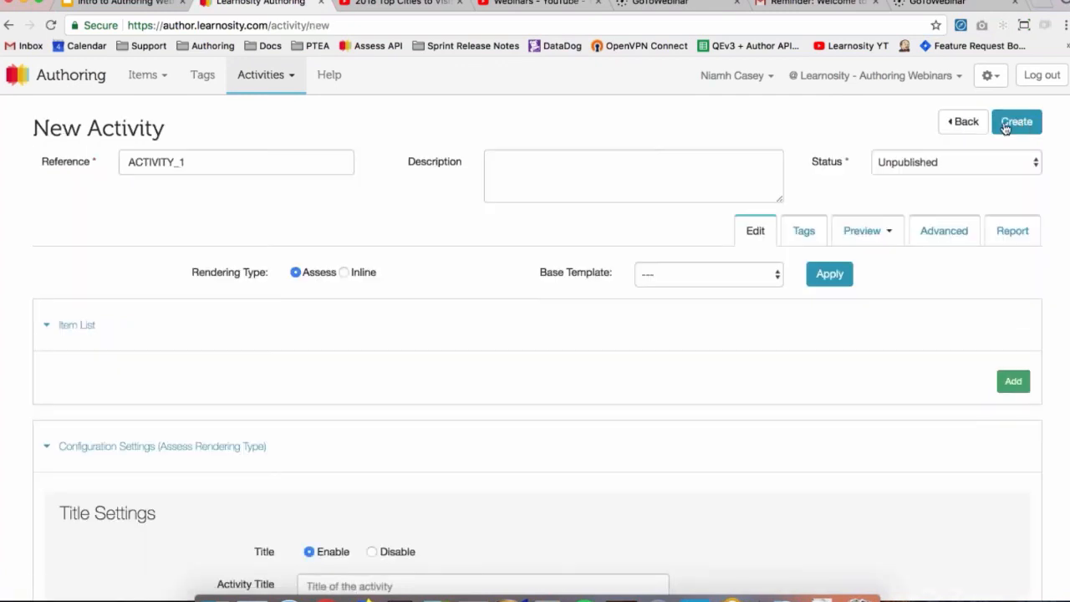
pyautogui.doubleClick(215, 160)
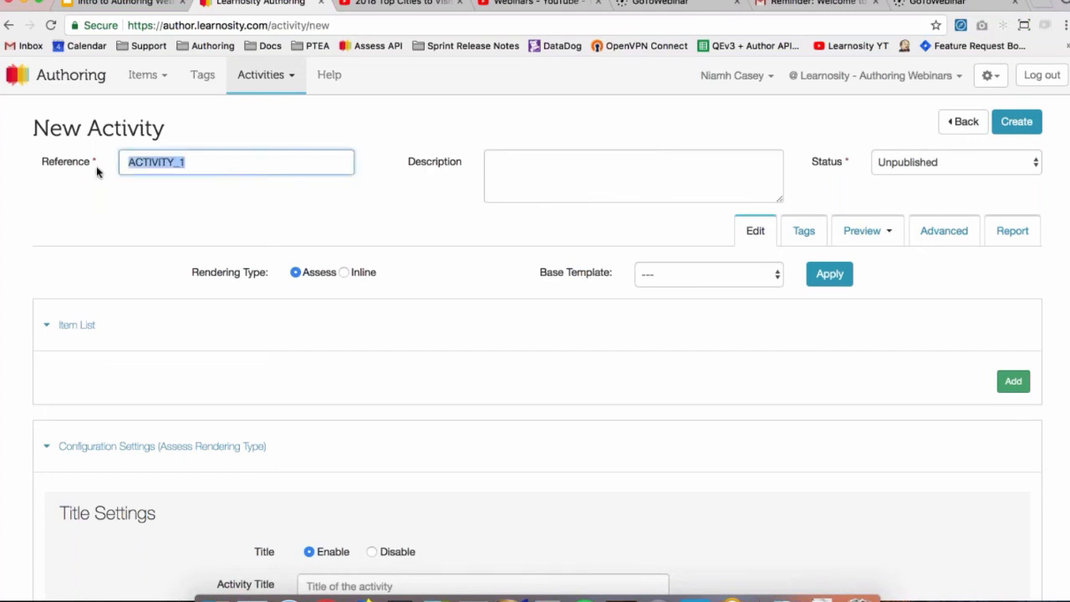
pyautogui.write('g')
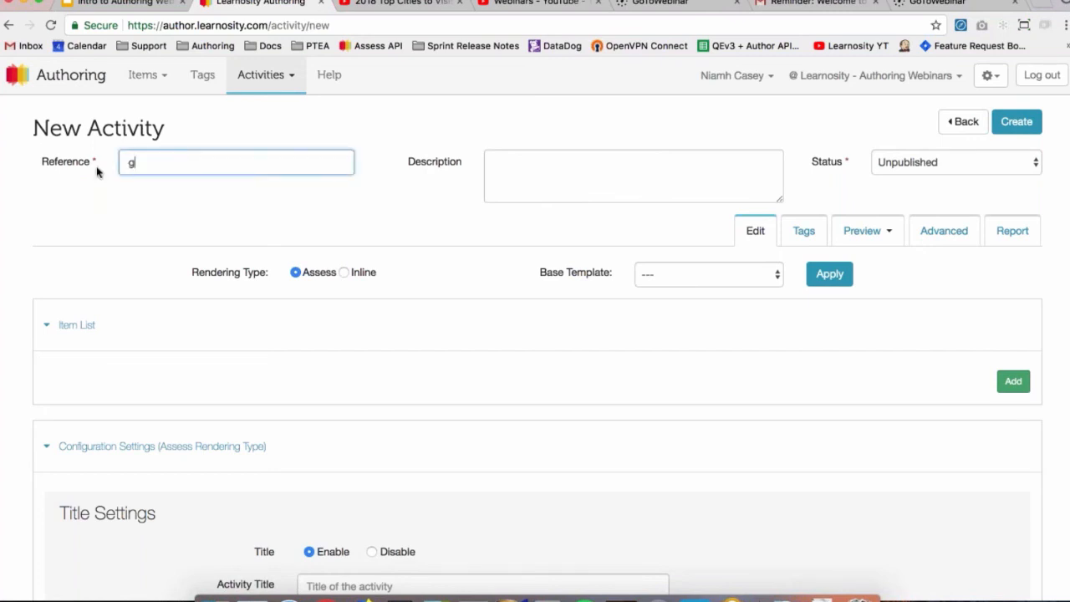
pyautogui.write('eography_test_2')
pyautogui.press('BackSpace')
pyautogui.write('1')
pyautogui.press('Tab')
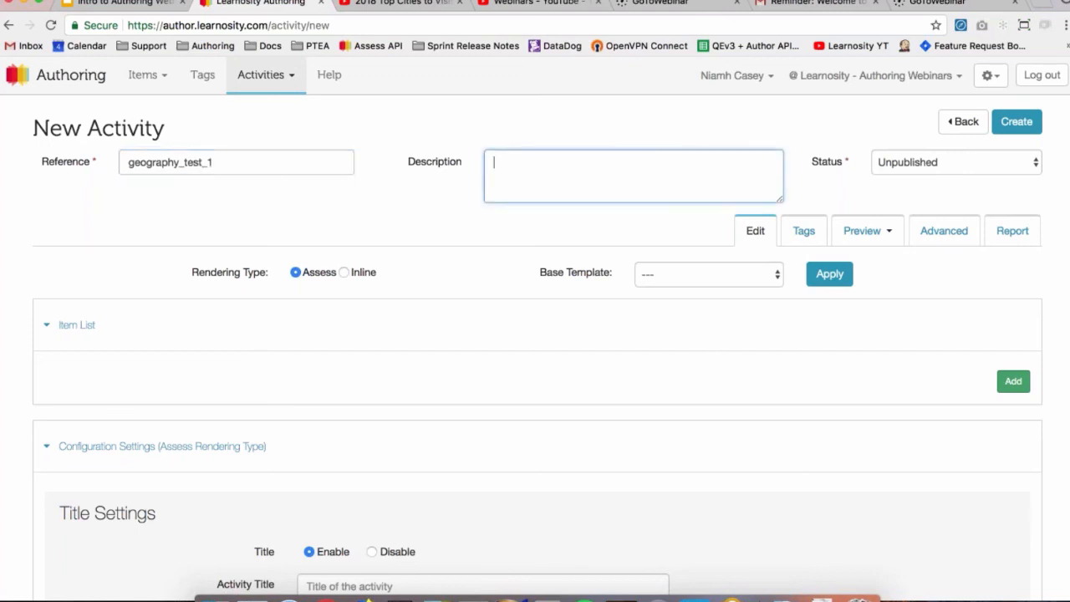
pyautogui.click(943, 170)
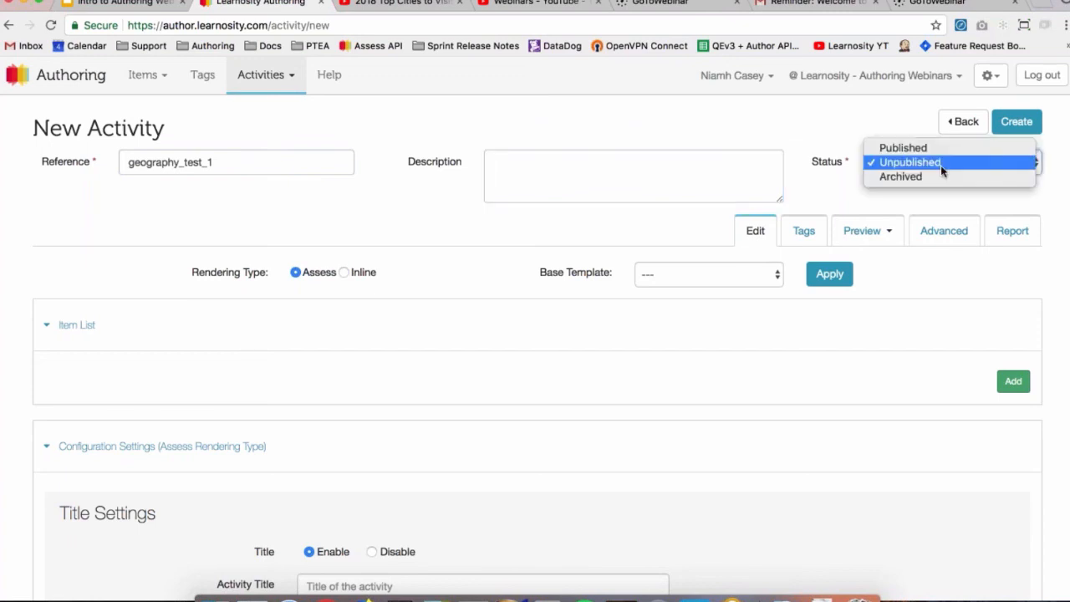
pyautogui.click(940, 164)
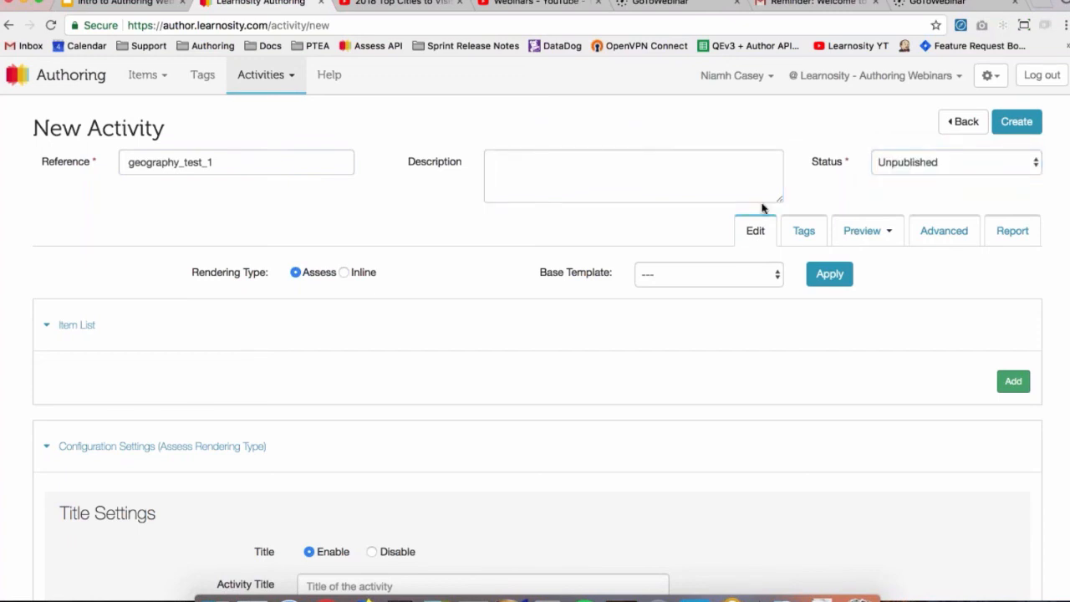
# Step: Examine the activity's configuration settings for title, navigation and control, accessibility, and UI and time
pyautogui.scroll(-3, 762, 208)
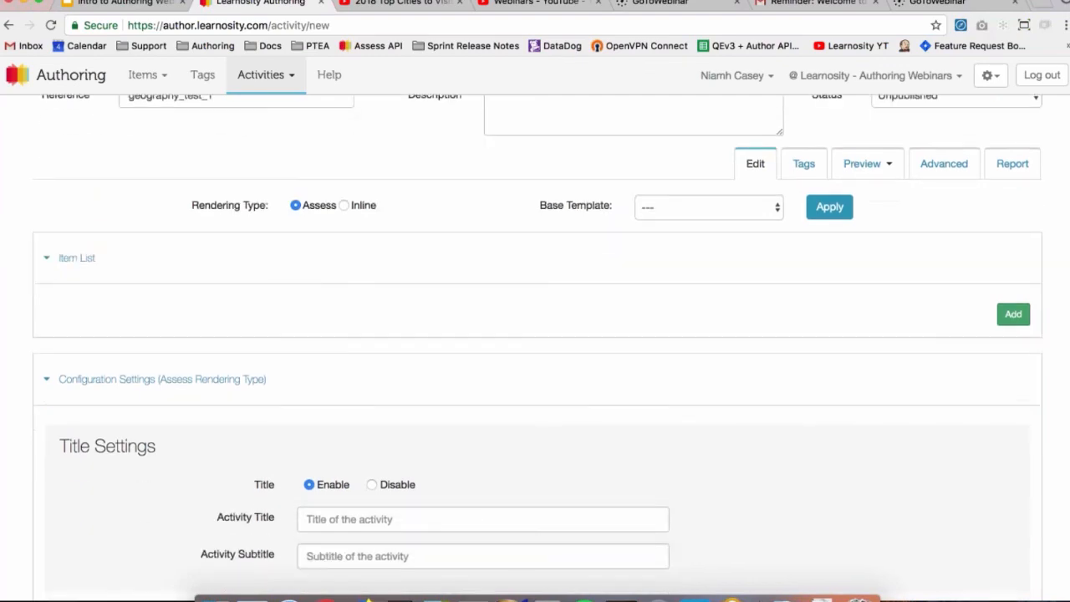
pyautogui.scroll(-10, 631, 328)
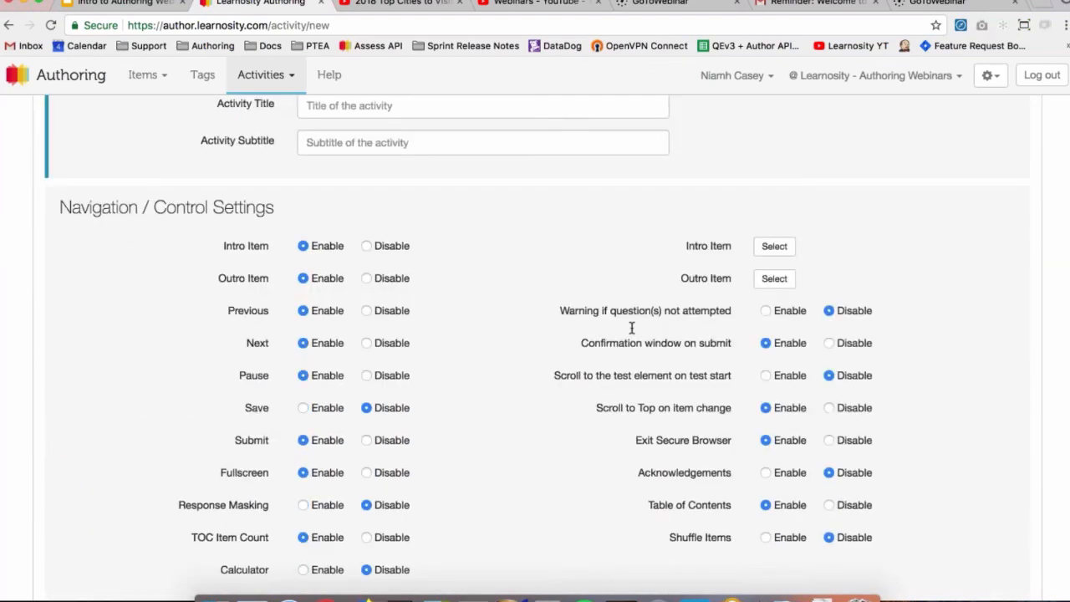
pyautogui.scroll(-12, 631, 328)
pyautogui.scroll(-4, 318, 313)
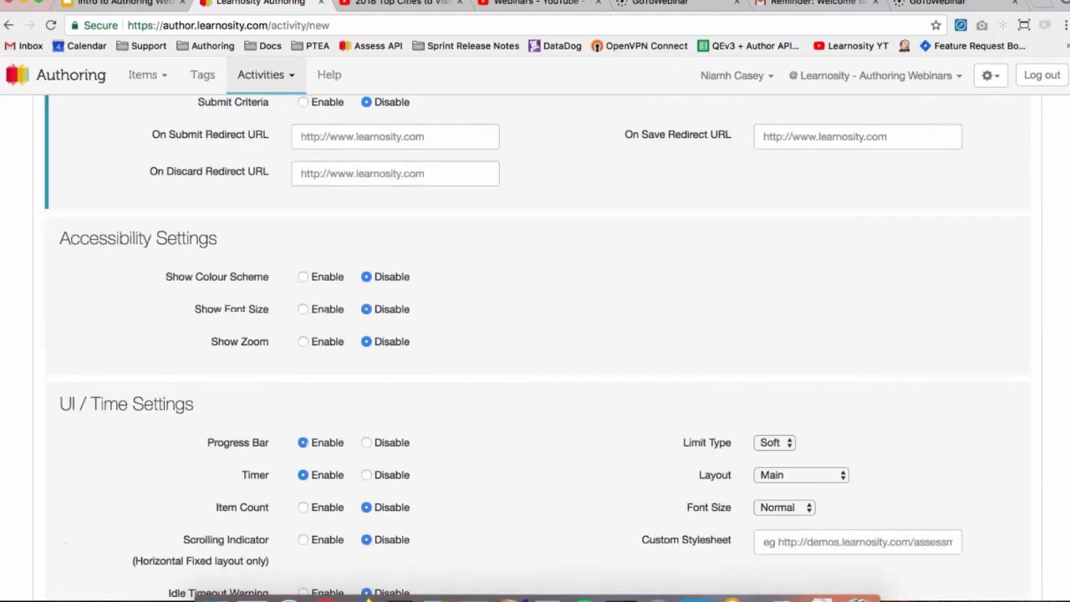
pyautogui.scroll(-5, 234, 311)
pyautogui.scroll(-4, 535, 334)
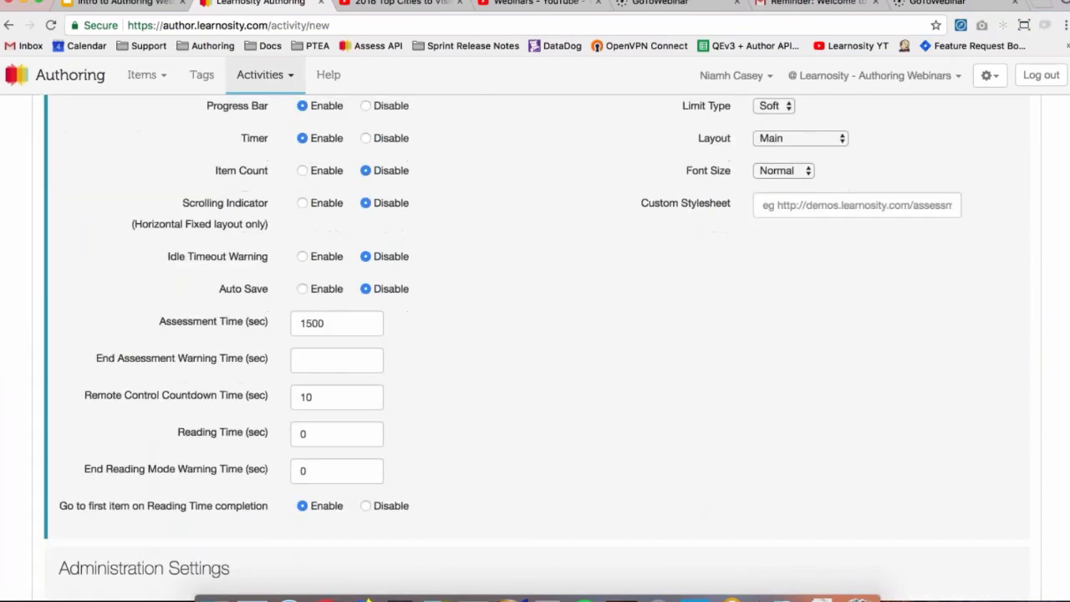
pyautogui.scroll(2, 535, 335)
pyautogui.scroll(4, 535, 335)
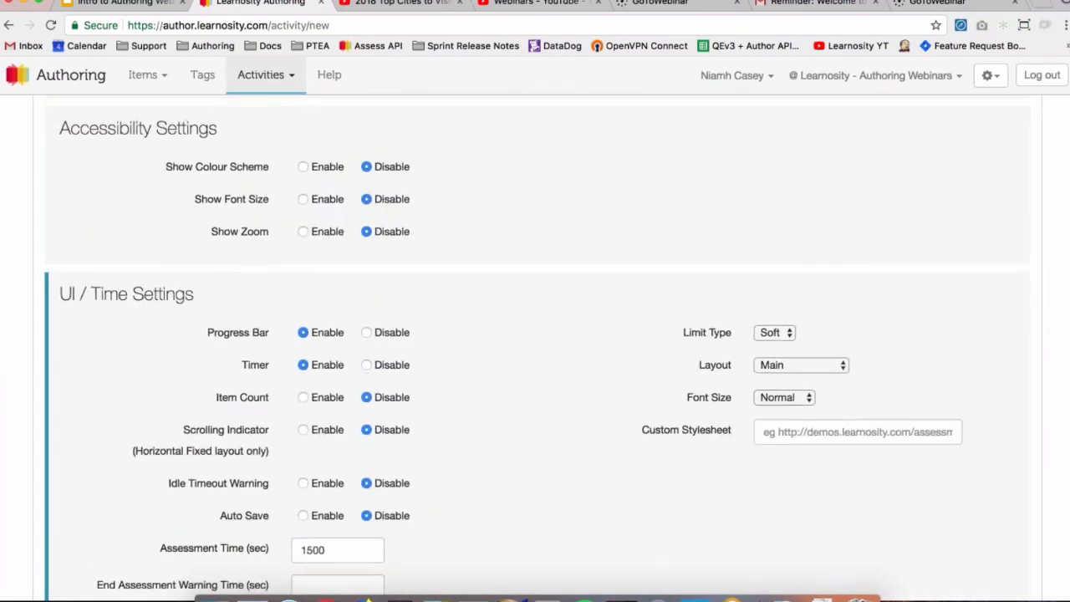
pyautogui.scroll(20, 535, 335)
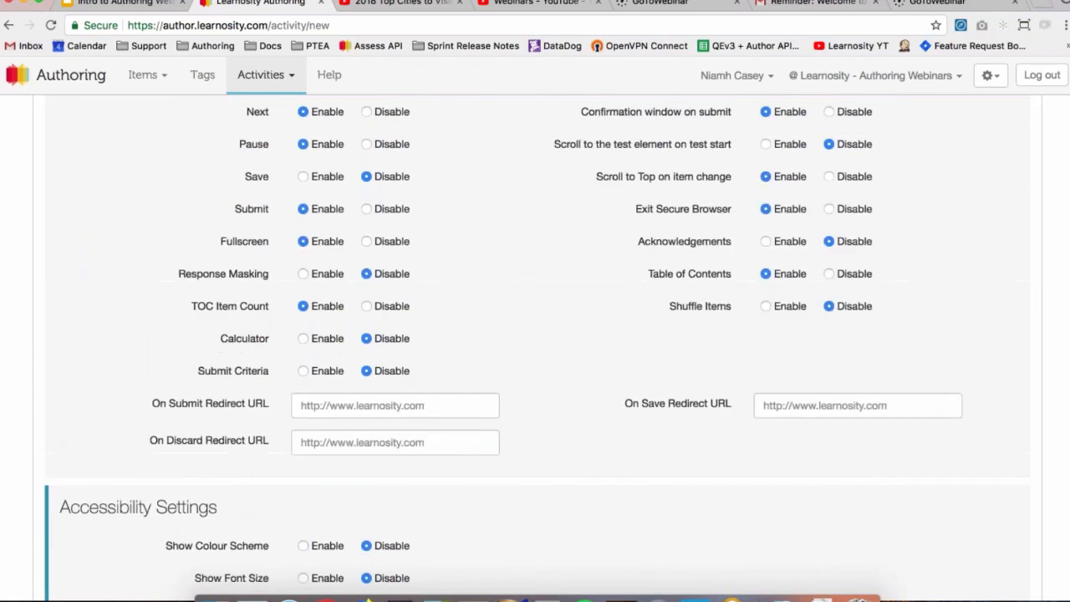
pyautogui.scroll(7, 535, 334)
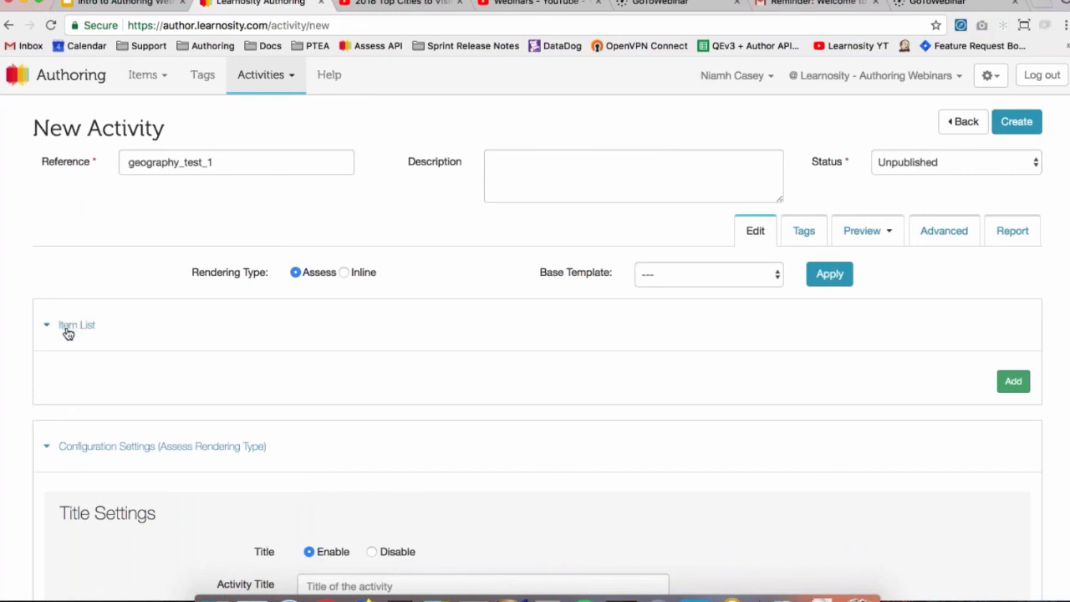
# Step: Add geography_europe_question_1, geography_glaciation_question_1 and geography_map_question_1 to the activity's item list
pyautogui.click(1012, 382)
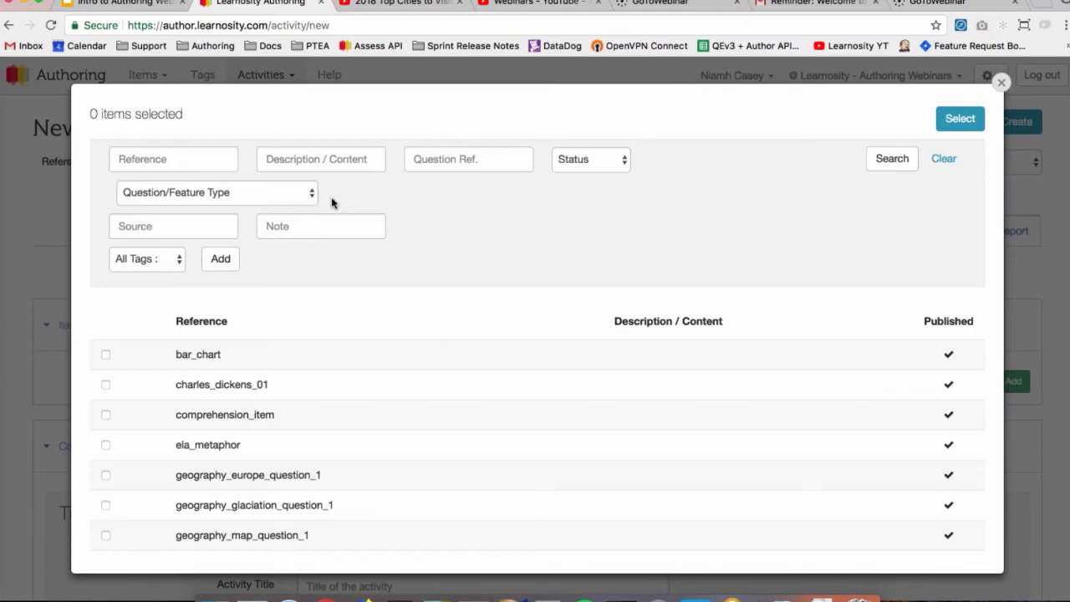
pyautogui.scroll(-1, 253, 307)
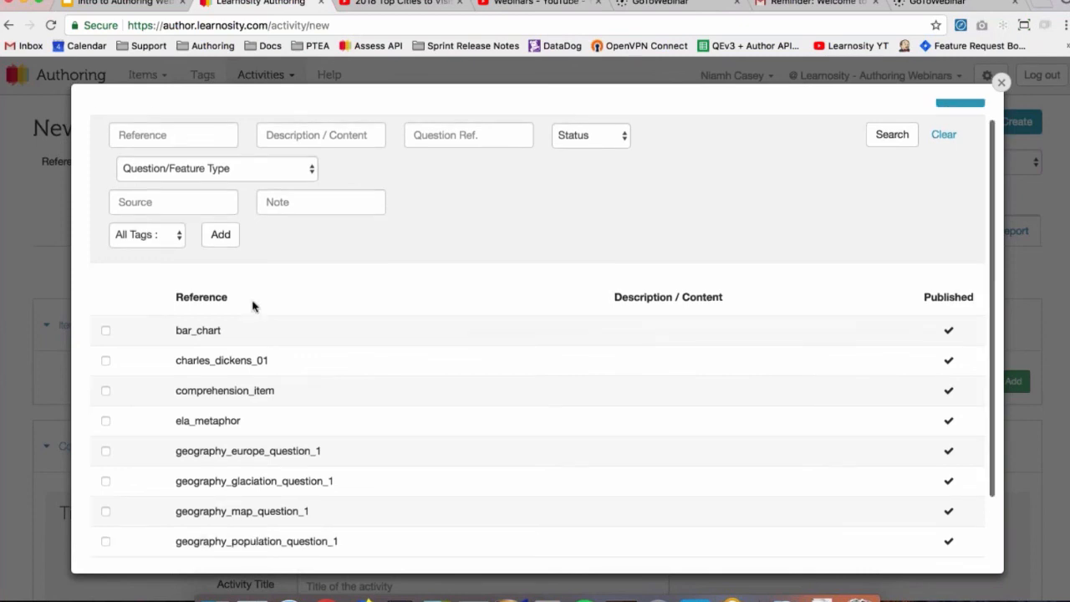
pyautogui.scroll(-3, 253, 306)
pyautogui.click(106, 379)
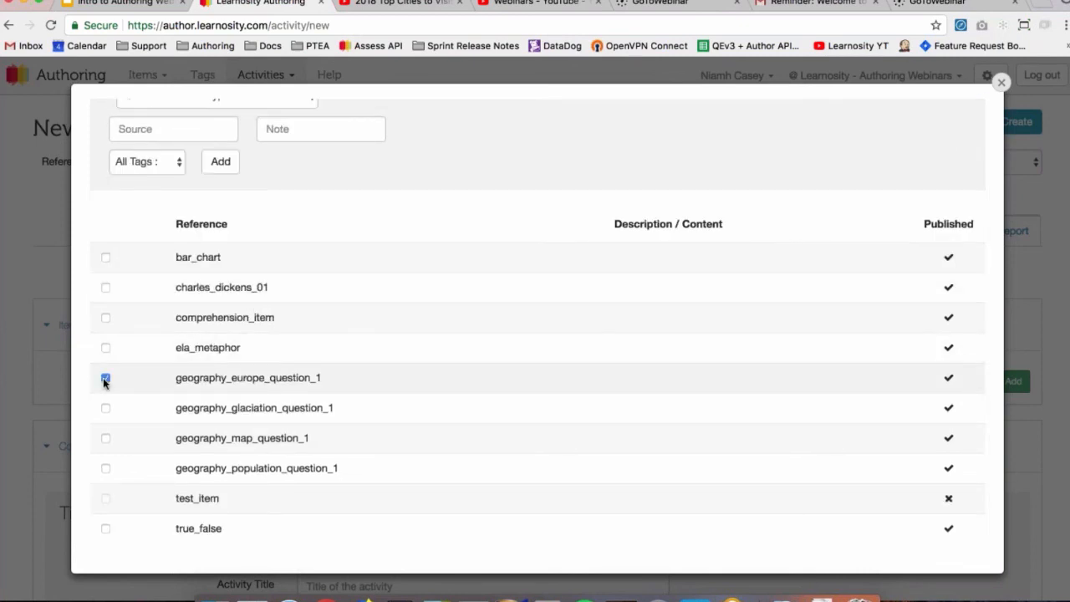
pyautogui.click(106, 409)
pyautogui.click(105, 438)
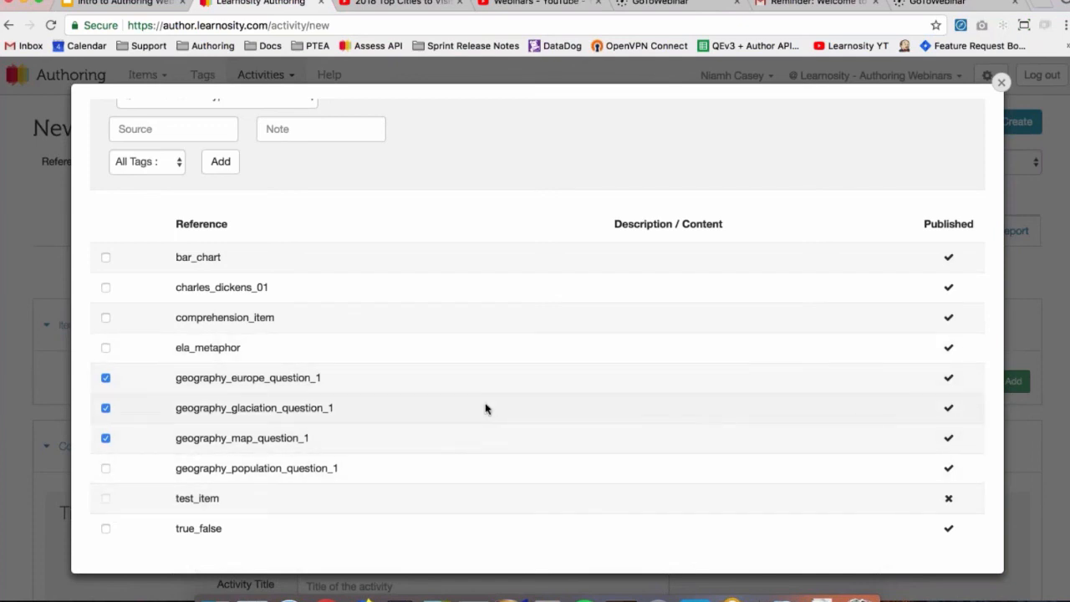
pyautogui.scroll(1, 487, 408)
pyautogui.scroll(3, 487, 409)
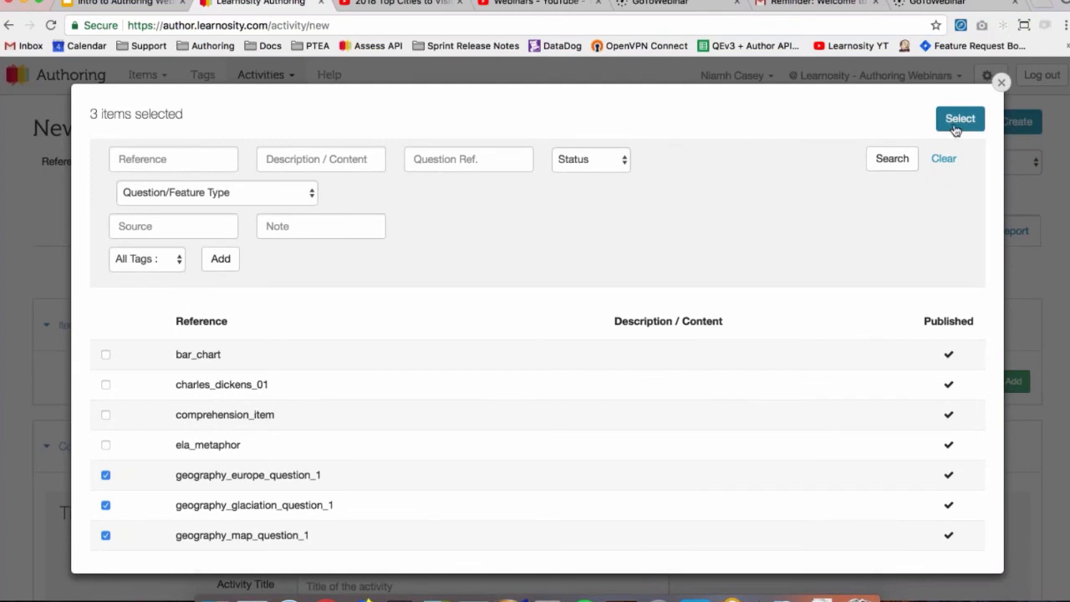
pyautogui.click(959, 118)
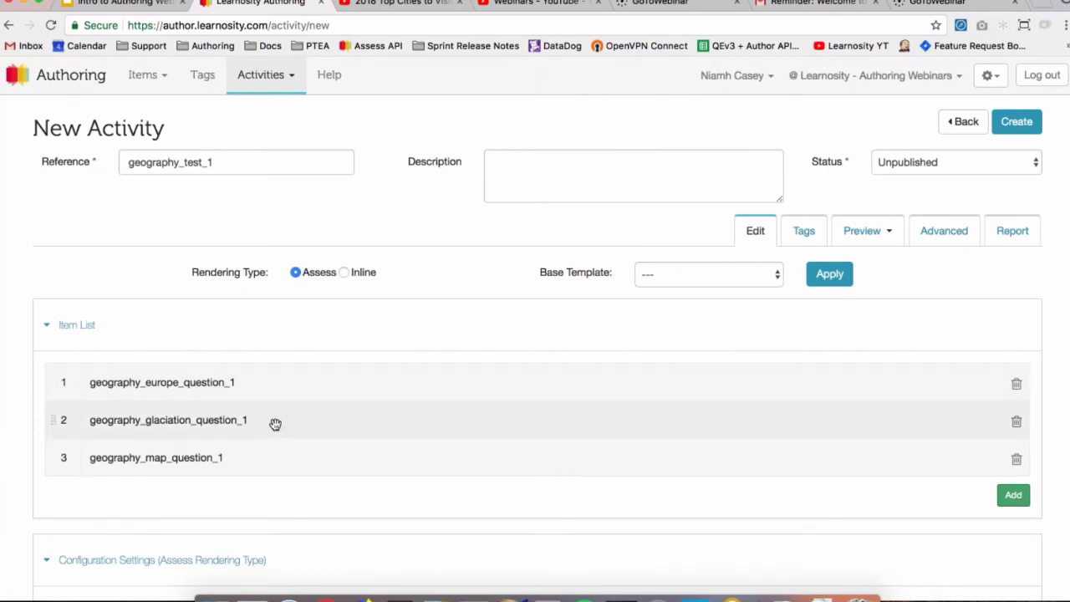
# Step: Reorder the activity's item list so geography_glaciation_question_1 comes first, ahead of the Europe and map questions
pyautogui.moveTo(254, 420); pyautogui.dragTo(255, 422)
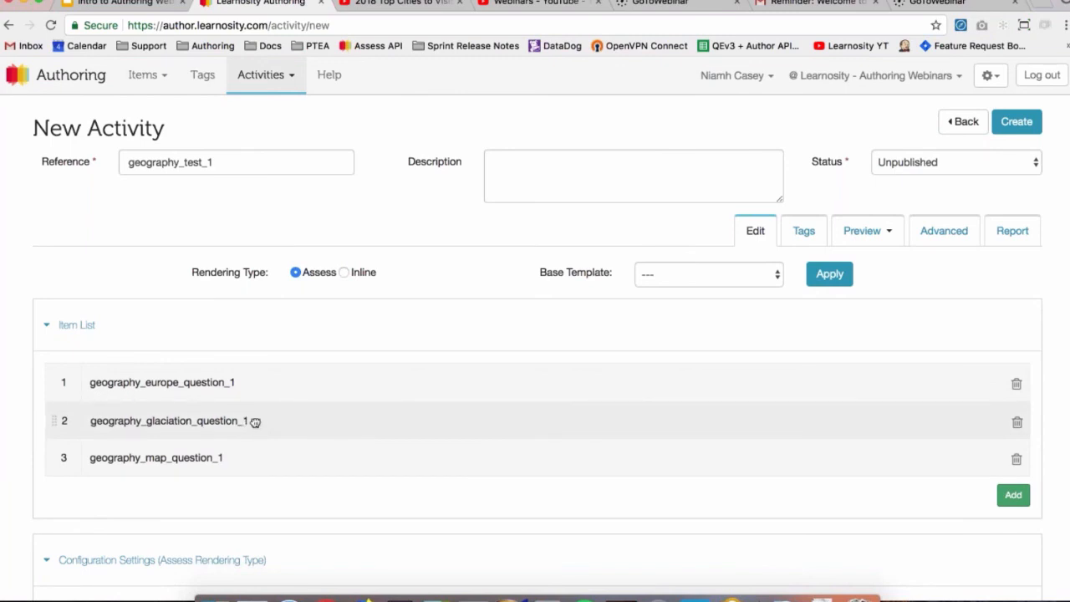
pyautogui.moveTo(255, 422); pyautogui.dragTo(251, 385)
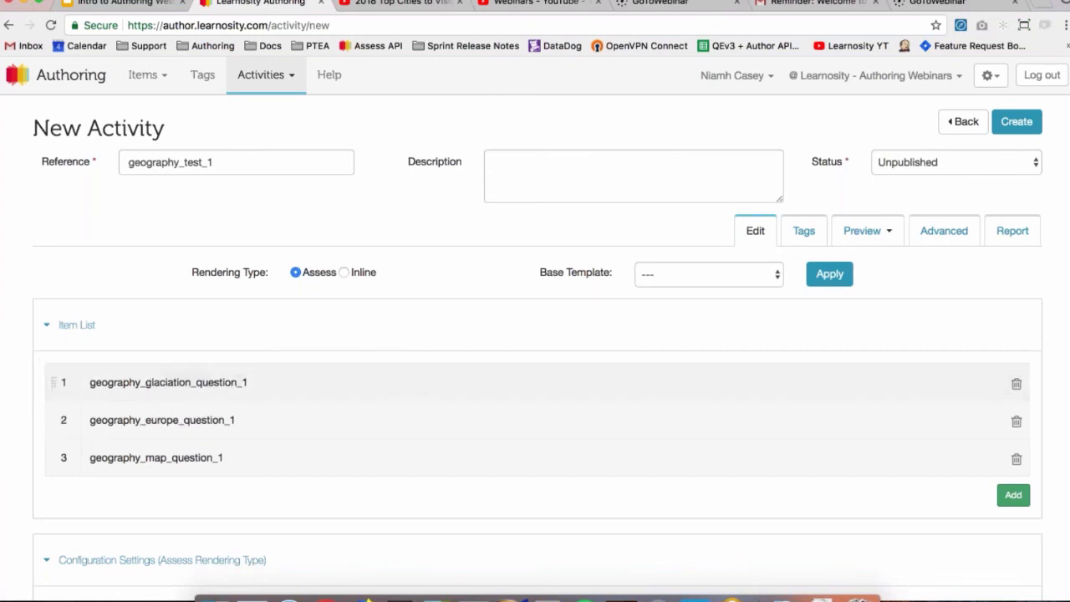
pyautogui.moveTo(241, 425); pyautogui.dragTo(236, 476)
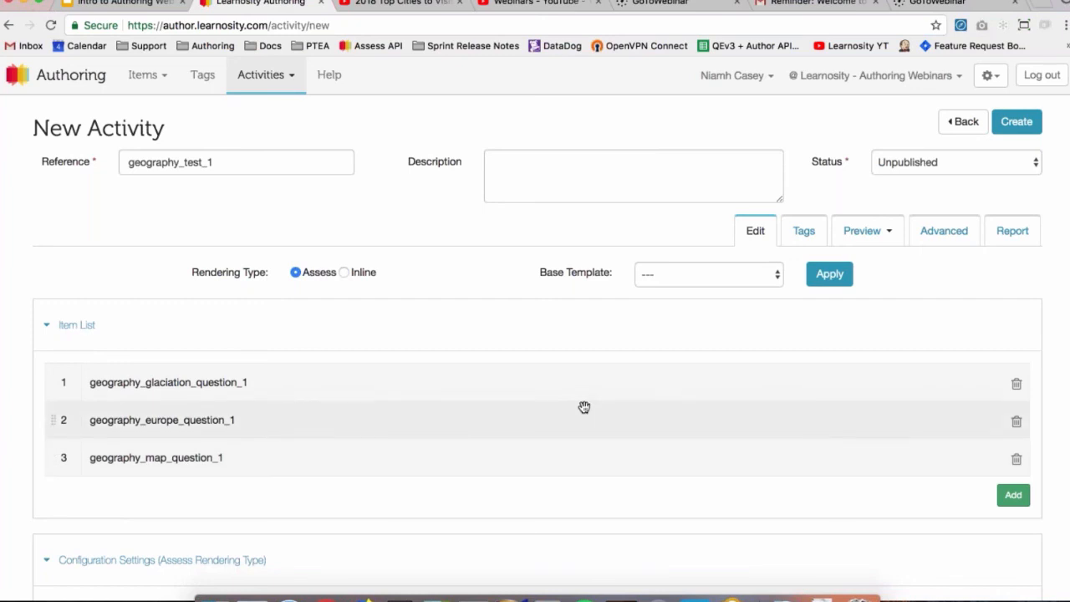
# Step: Preview the activity by starting it, paging through all three items and submitting it
pyautogui.scroll(-1, 711, 334)
pyautogui.scroll(1, 836, 251)
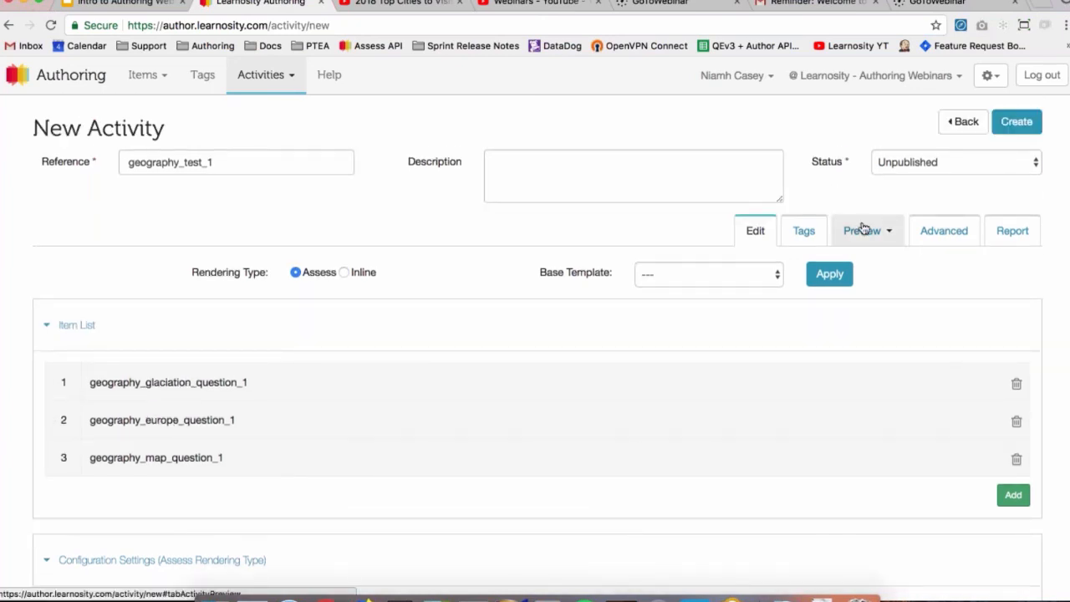
pyautogui.click(863, 230)
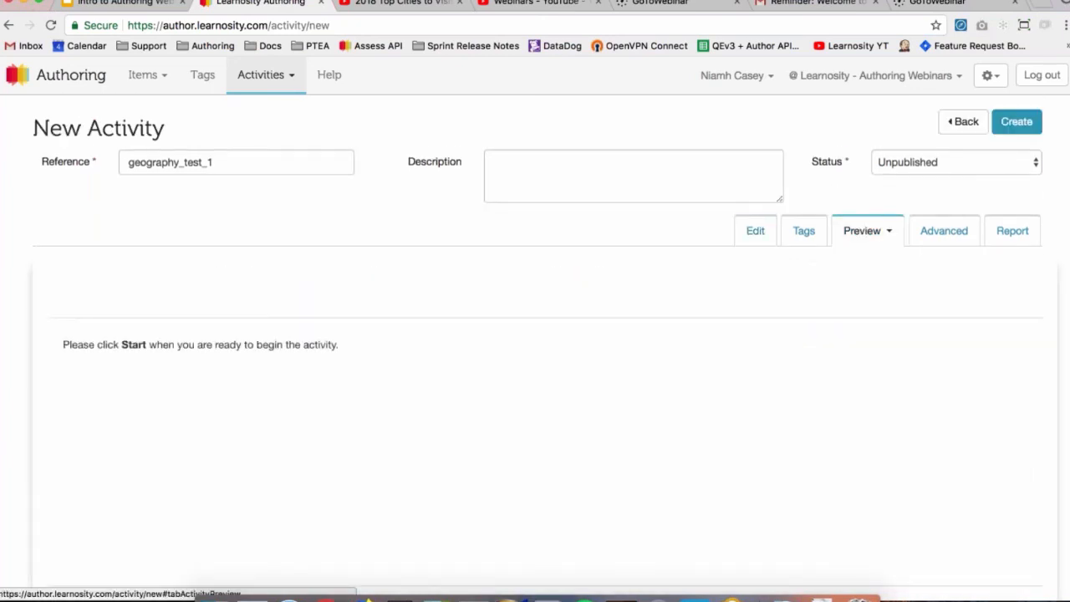
pyautogui.scroll(-1, 460, 436)
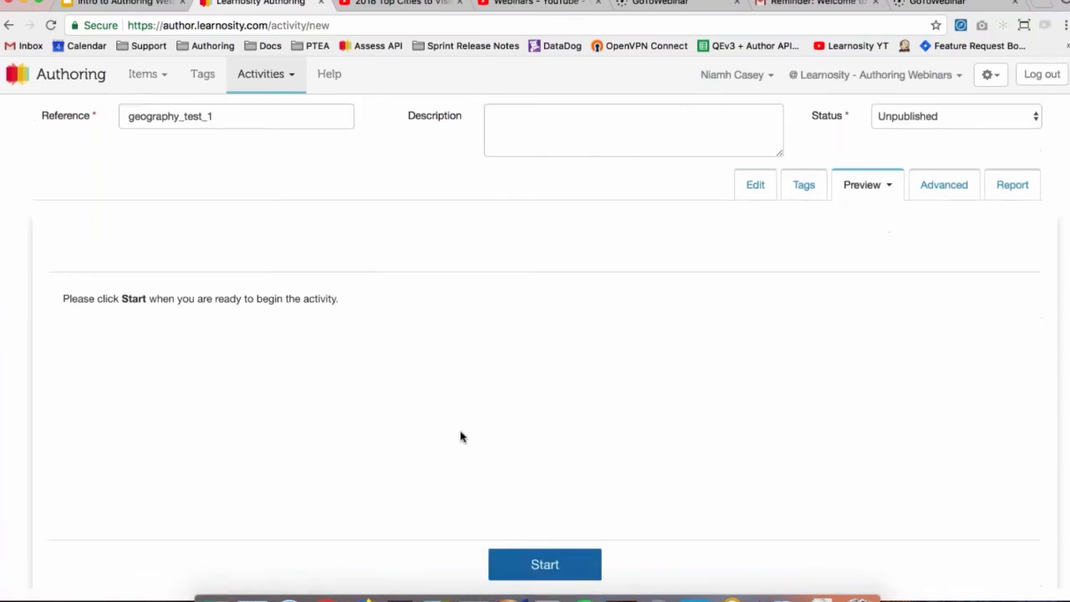
pyautogui.click(535, 571)
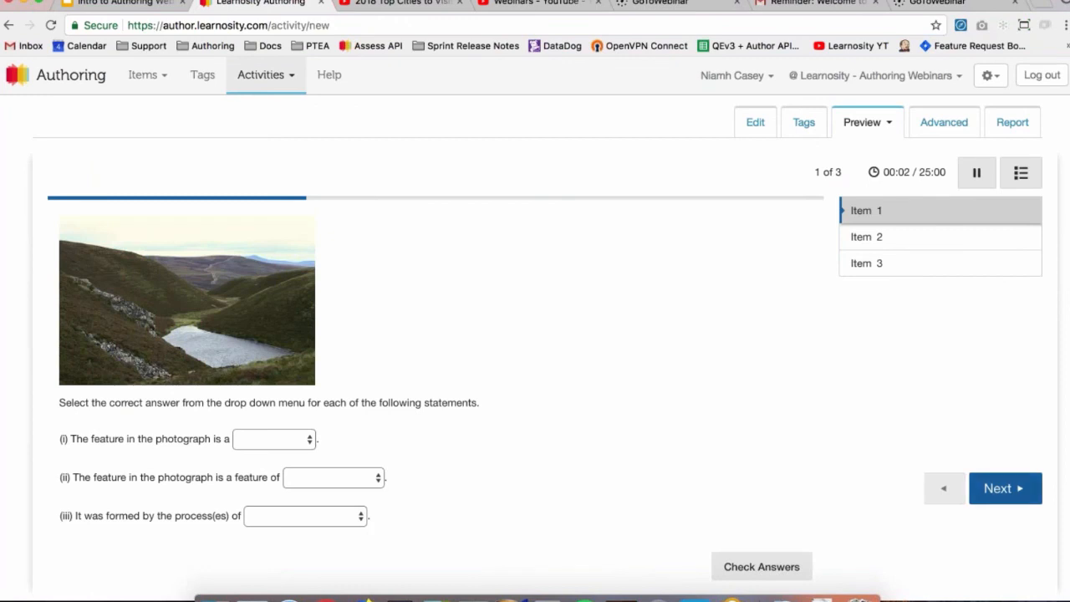
pyautogui.click(996, 488)
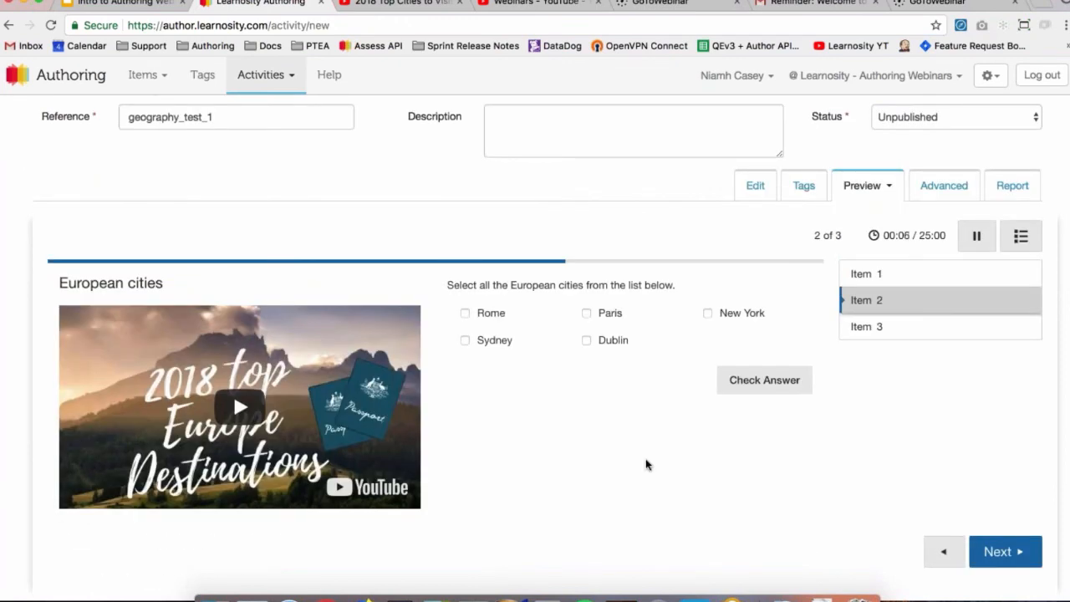
pyautogui.click(1002, 552)
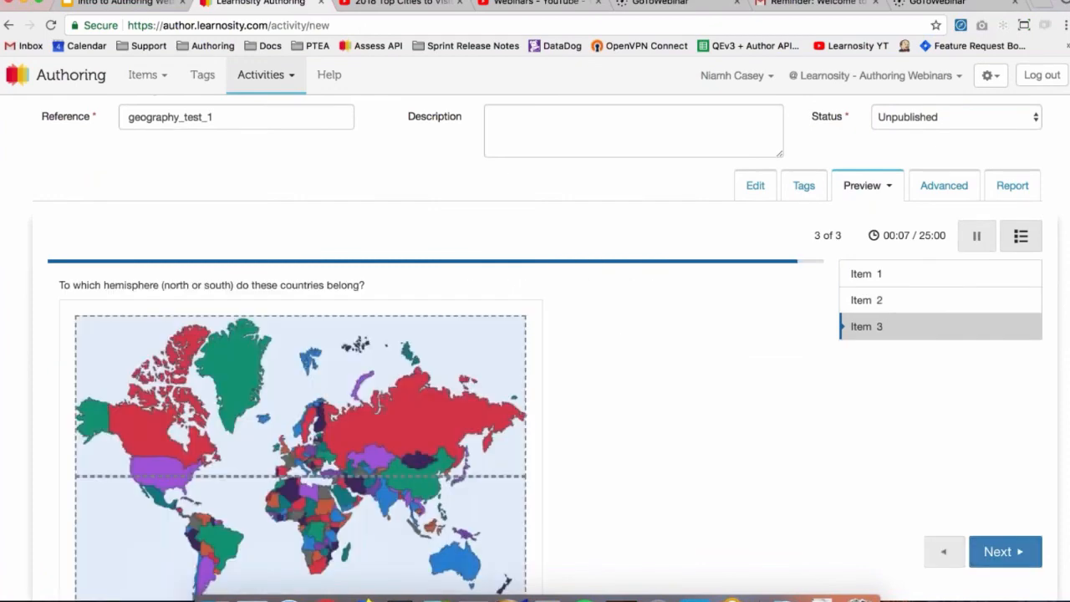
pyautogui.scroll(-2, 545, 351)
pyautogui.click(1001, 431)
pyautogui.click(837, 392)
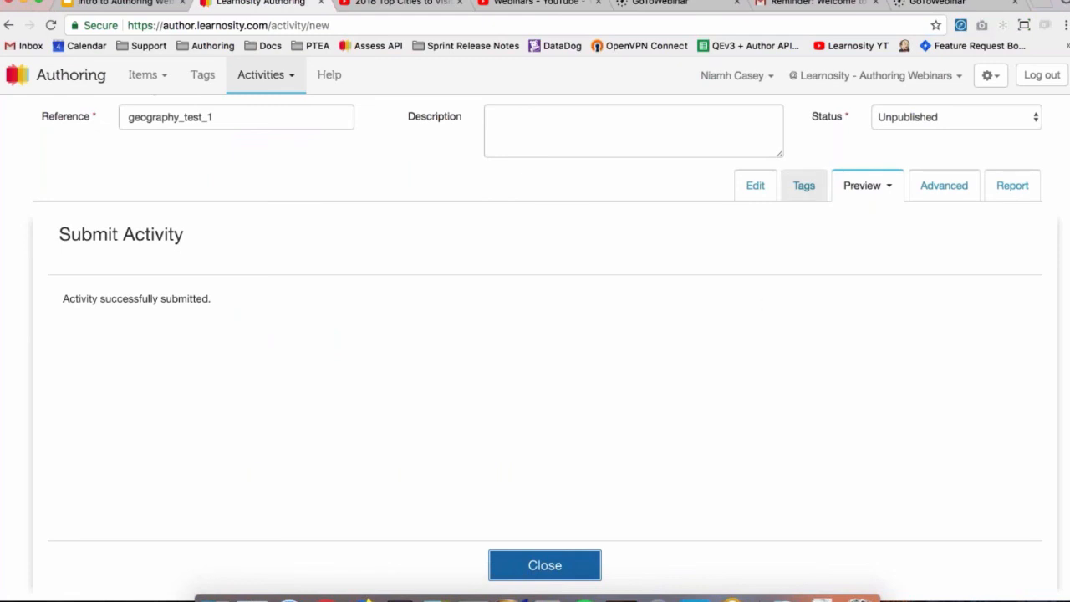
# Step: Tag the activity with the subject Geography and the topics Europe and Glaciation
pyautogui.click(799, 199)
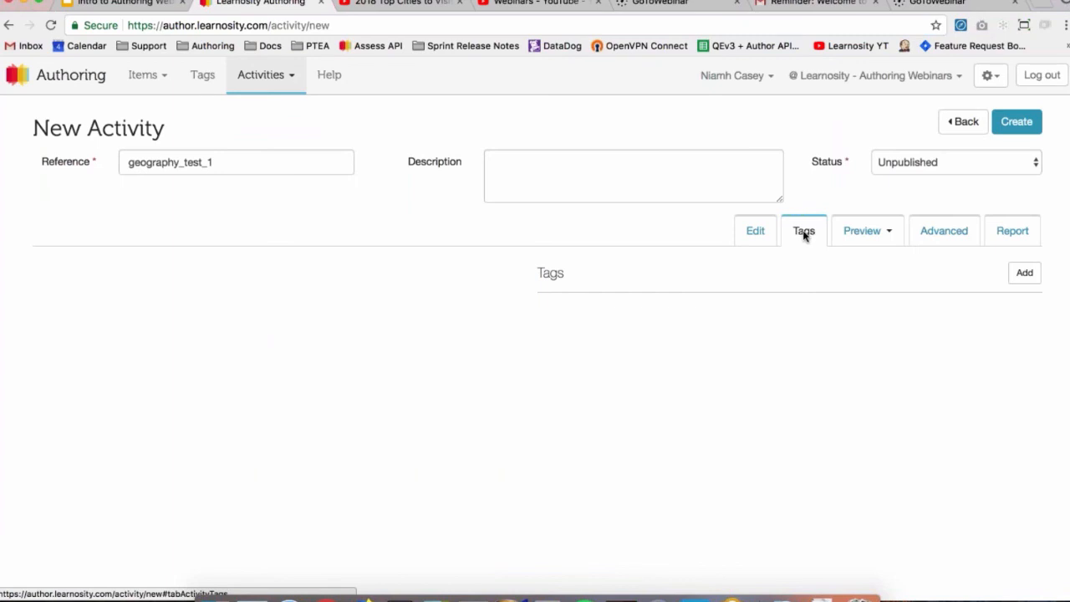
pyautogui.click(1023, 277)
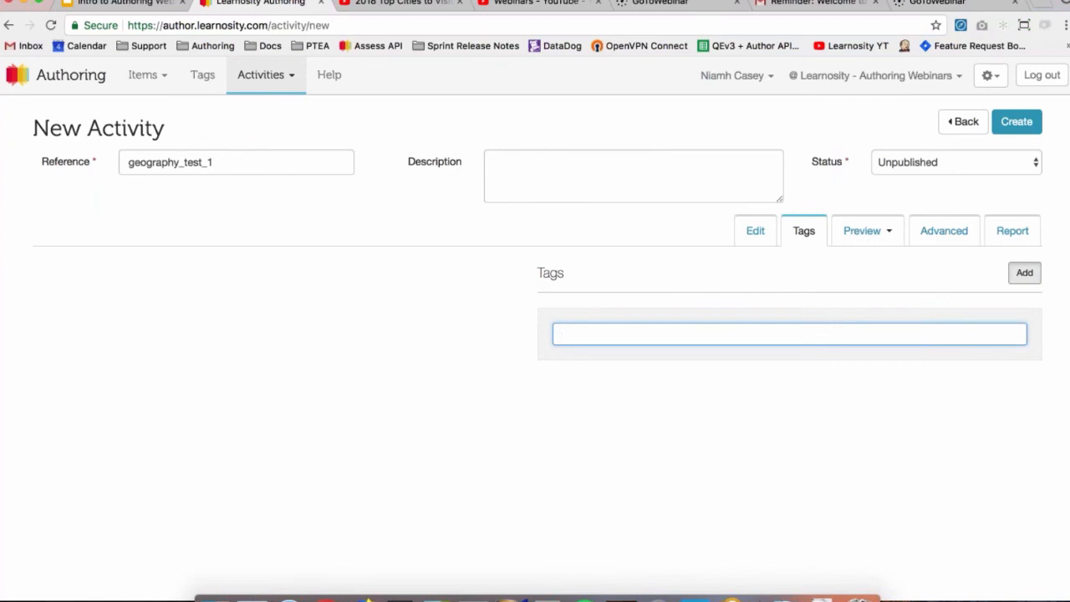
pyautogui.write('subj')
pyautogui.click(659, 381)
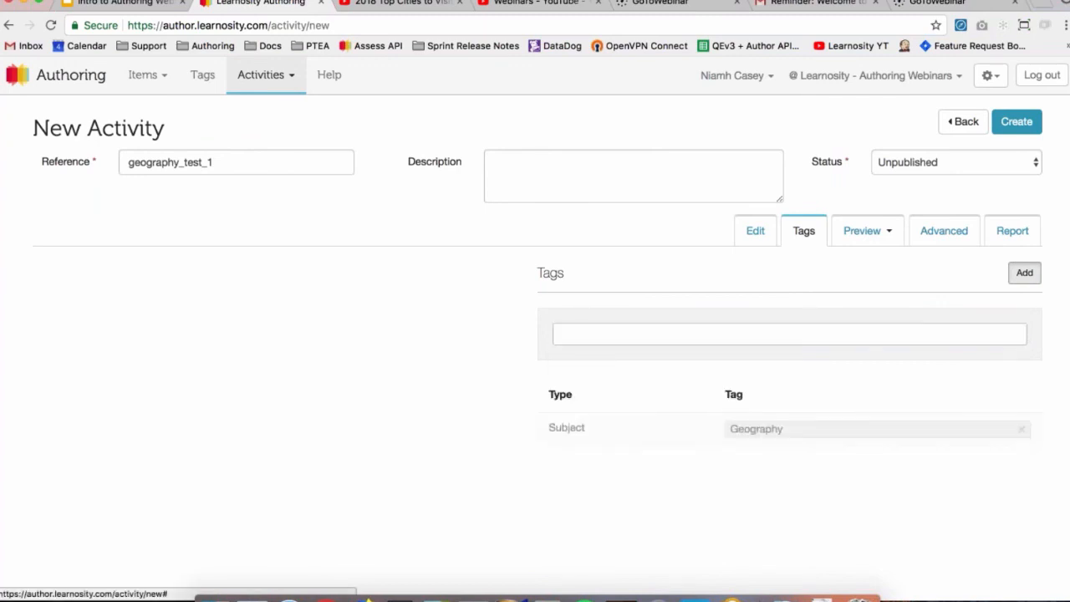
pyautogui.write('topic')
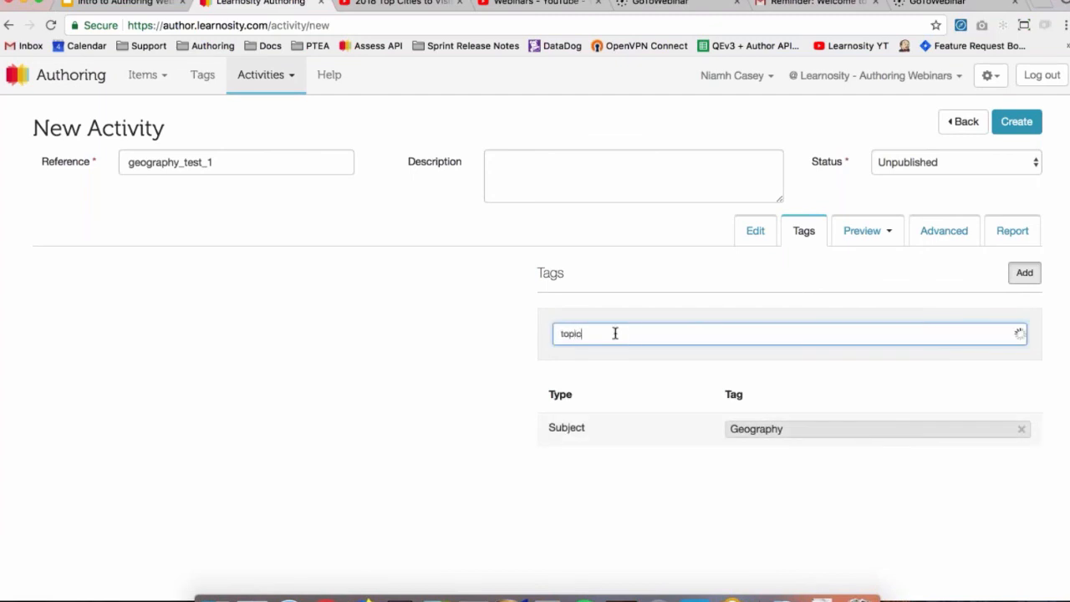
pyautogui.click(599, 380)
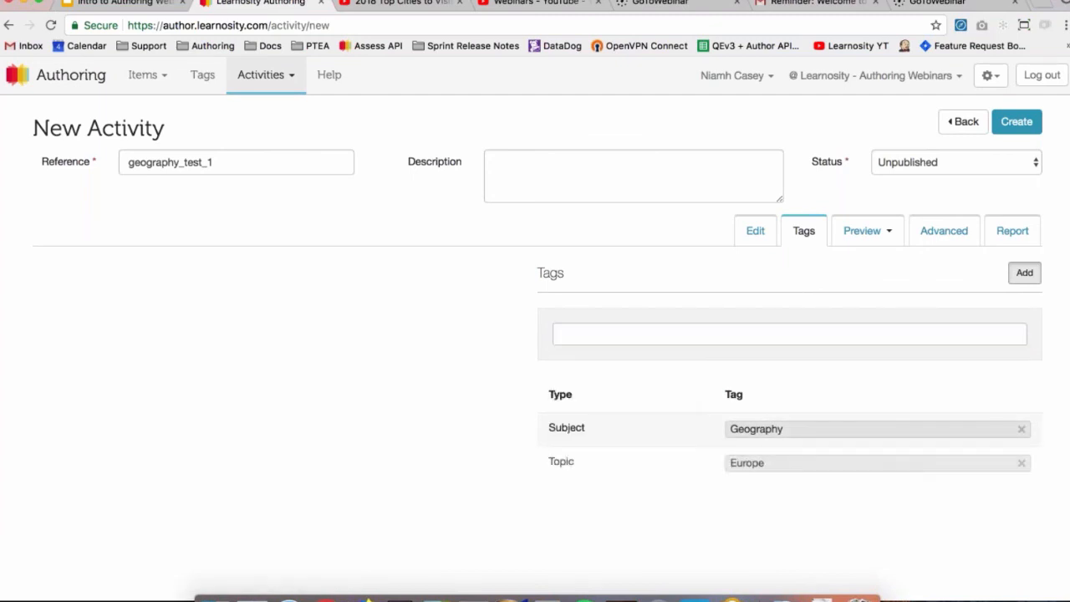
pyautogui.write('topic')
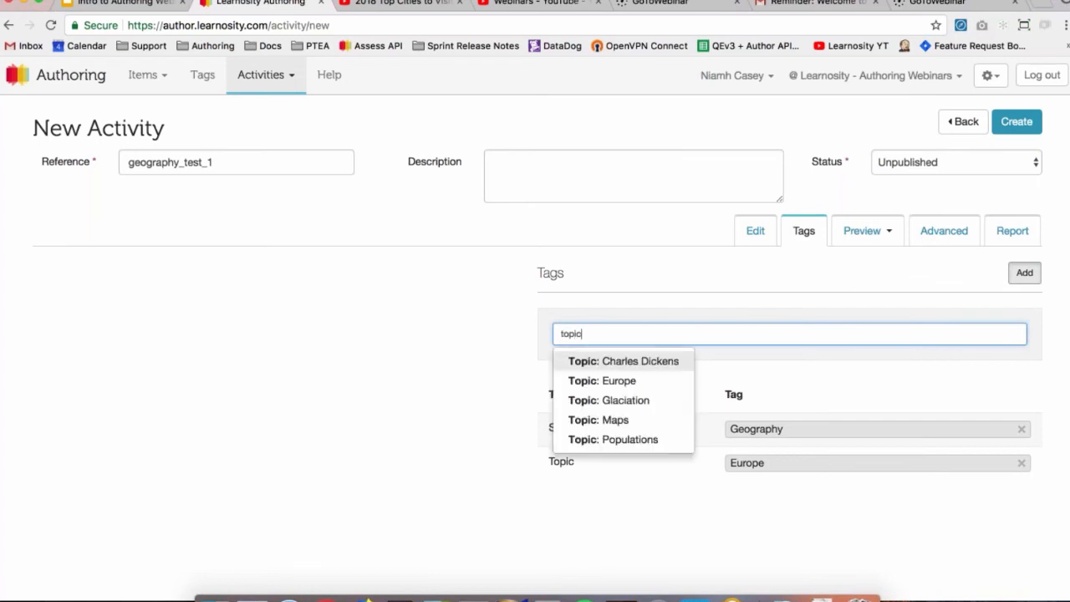
pyautogui.click(577, 399)
pyautogui.write('topic')
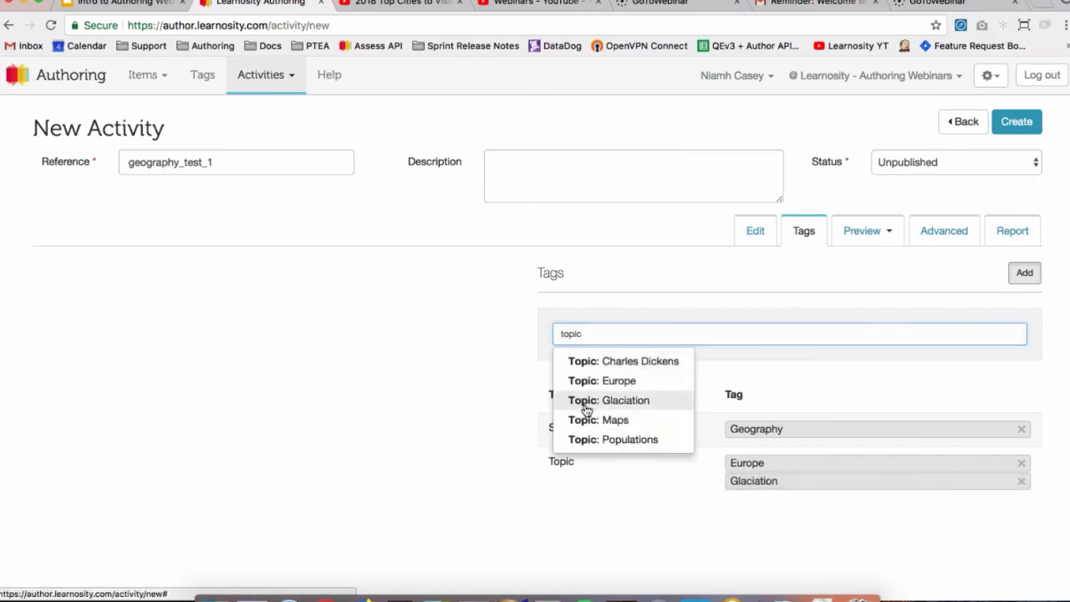
pyautogui.click(585, 401)
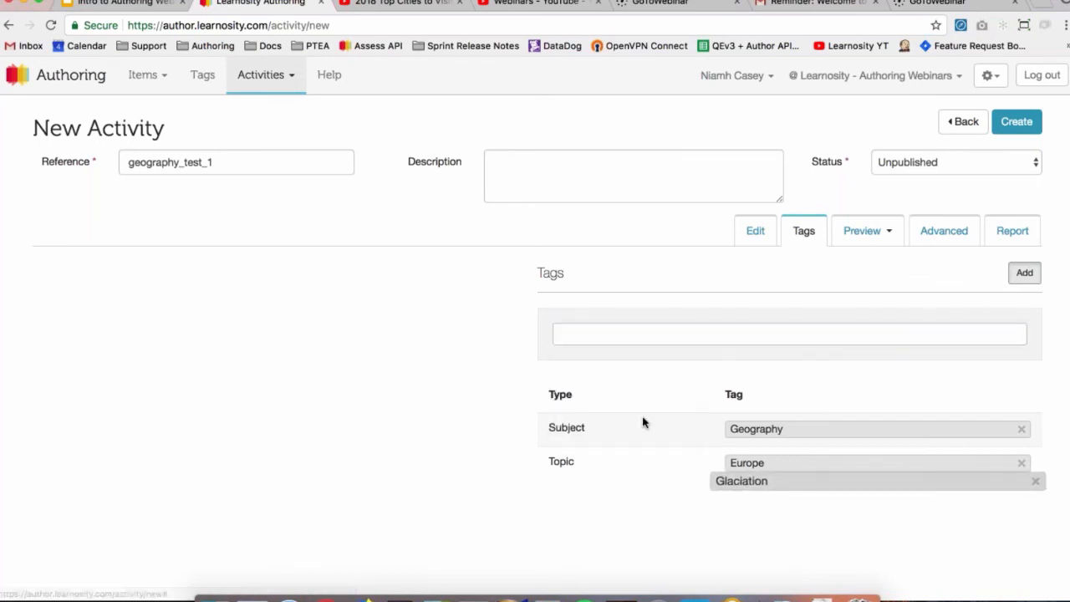
# Step: Create the activity, set its status to Published and save the changes
pyautogui.click(1017, 122)
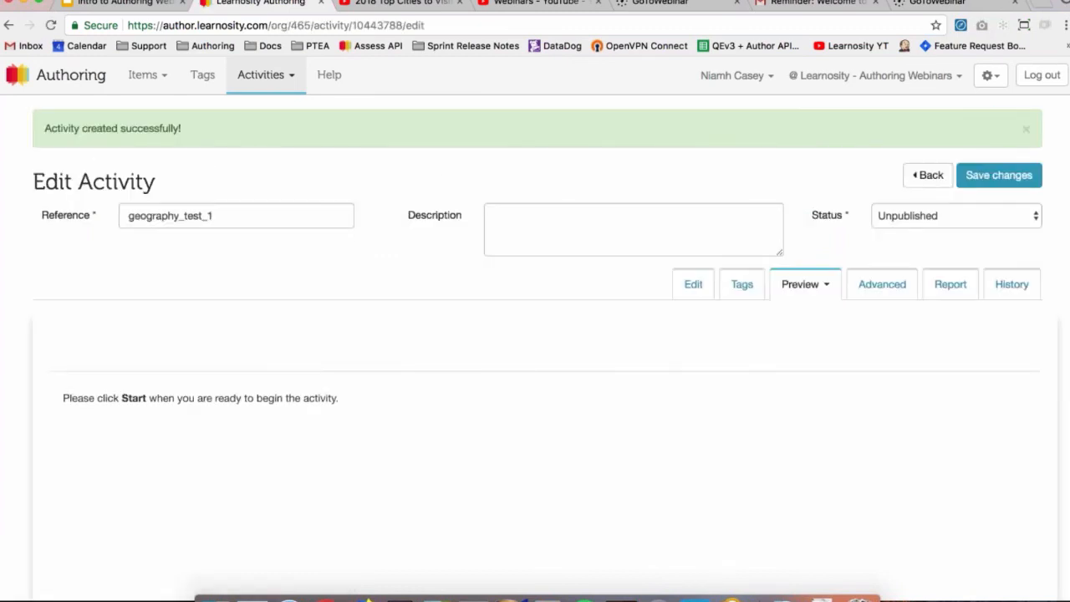
pyautogui.scroll(-3, 925, 192)
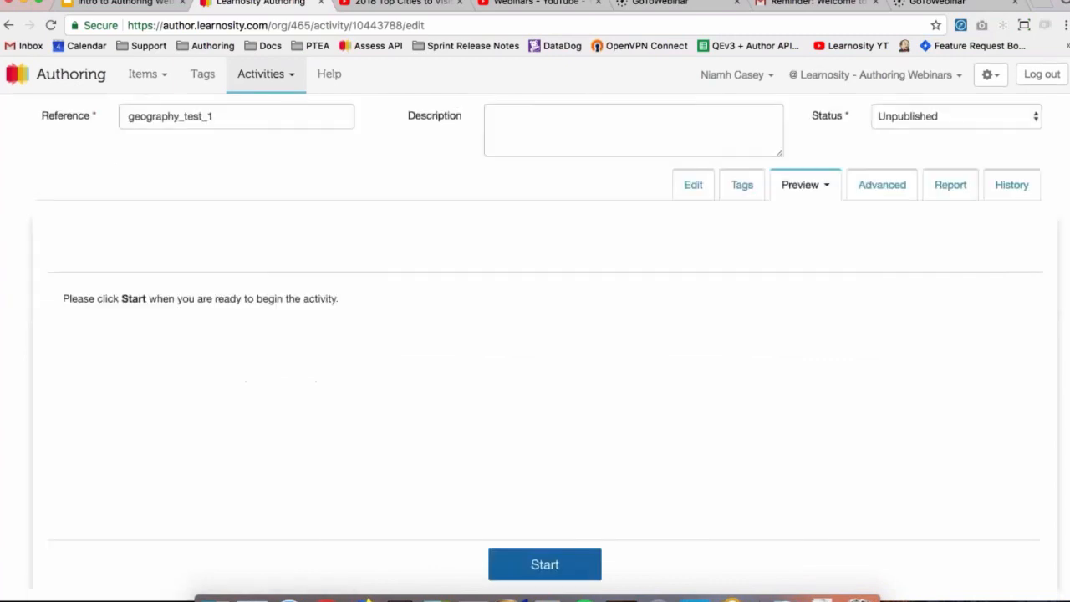
pyautogui.scroll(3, 925, 192)
pyautogui.click(925, 192)
pyautogui.click(924, 183)
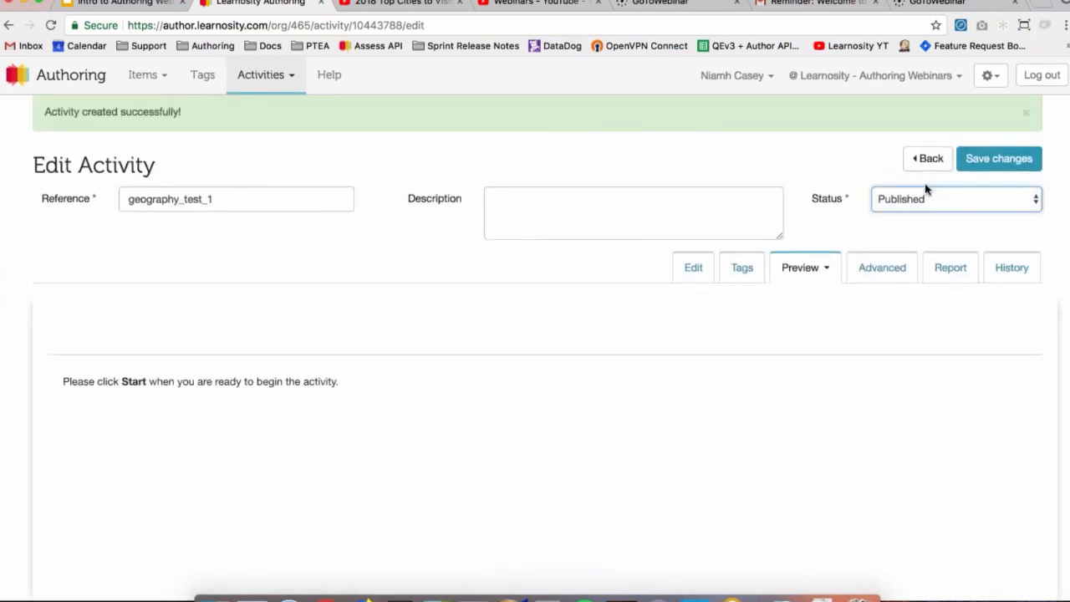
pyautogui.click(999, 158)
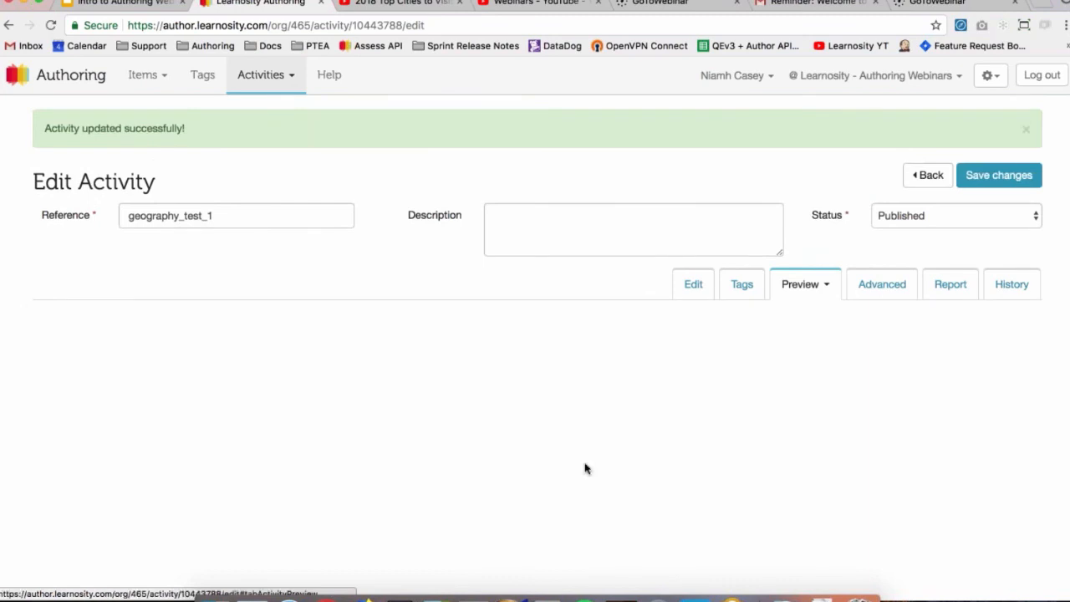
# Step: Preview the published activity from the start through to its second item
pyautogui.scroll(-2, 597, 407)
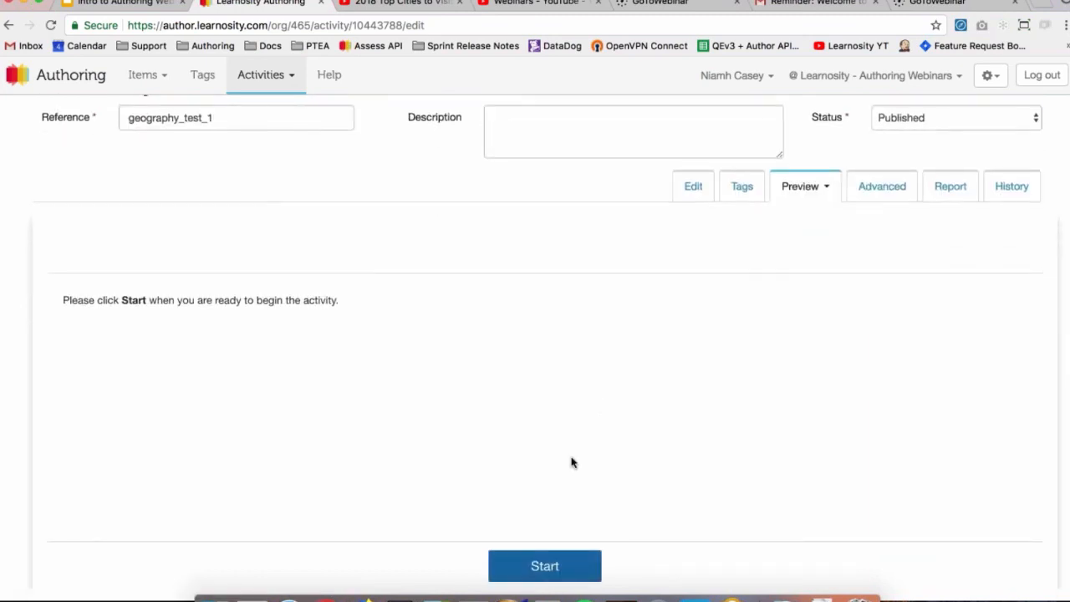
pyautogui.click(544, 567)
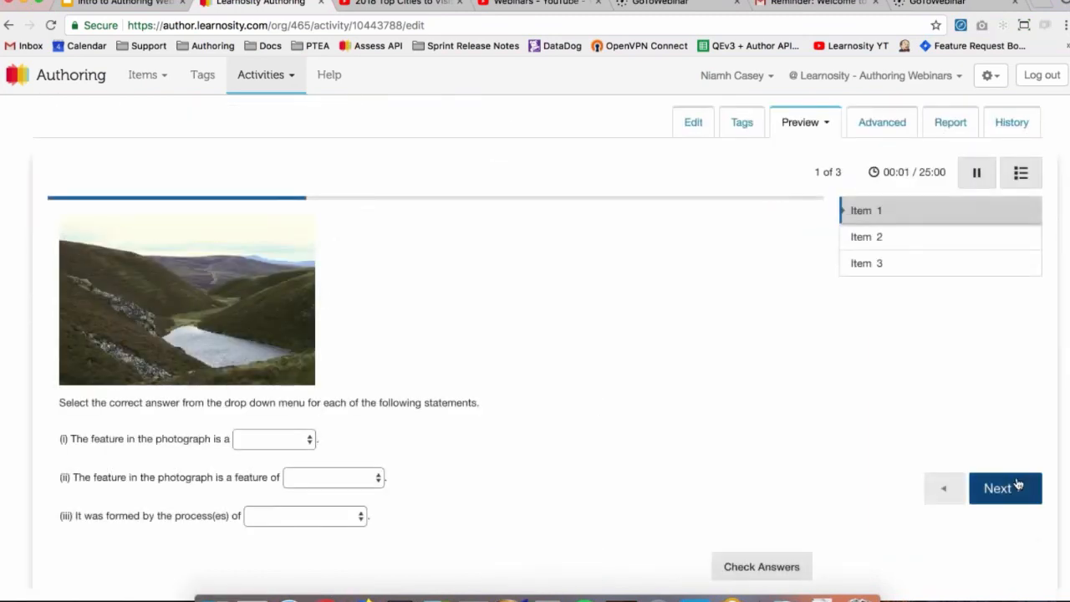
pyautogui.click(1013, 488)
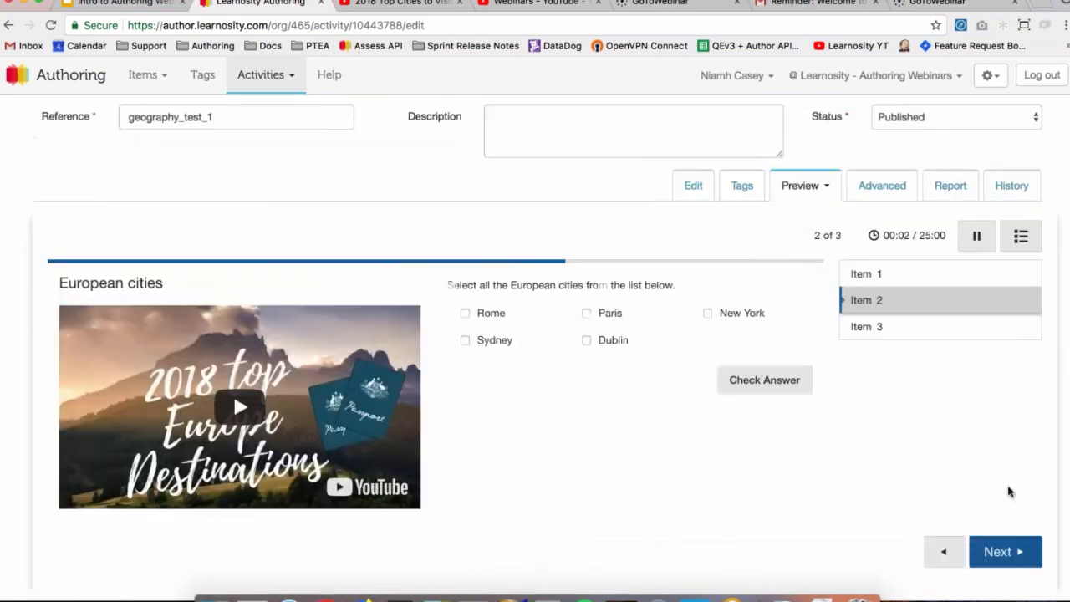
# Step: Switch to the Intro to Authoring presentation in Google Slides, start the slideshow and advance to the Questions slide
pyautogui.click(153, 7)
pyautogui.press('super+Return')
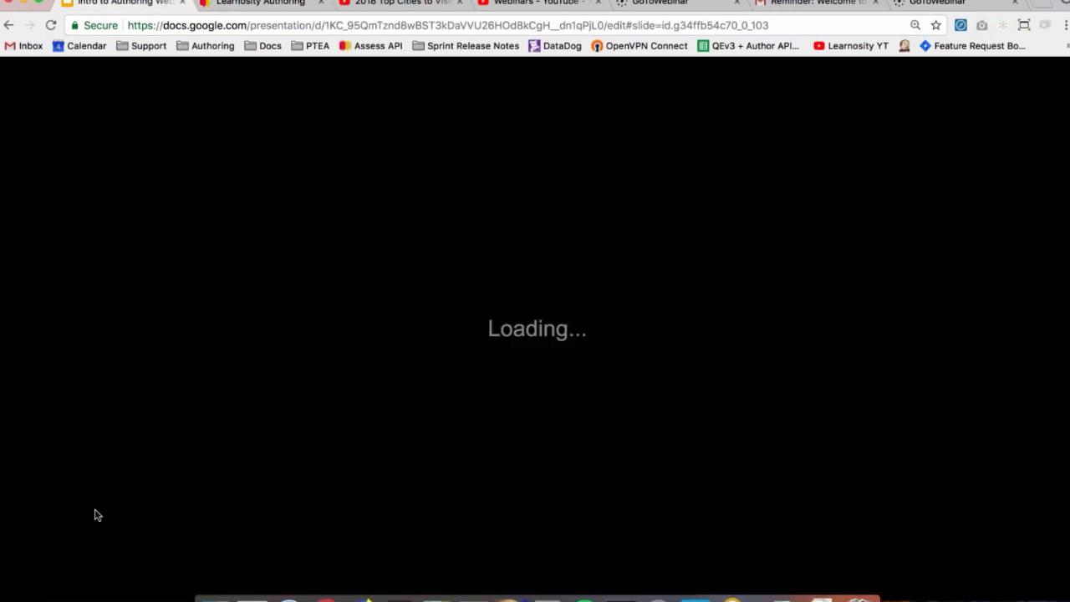
pyautogui.press('Right')
pyautogui.press('Right')
pyautogui.press('Right')
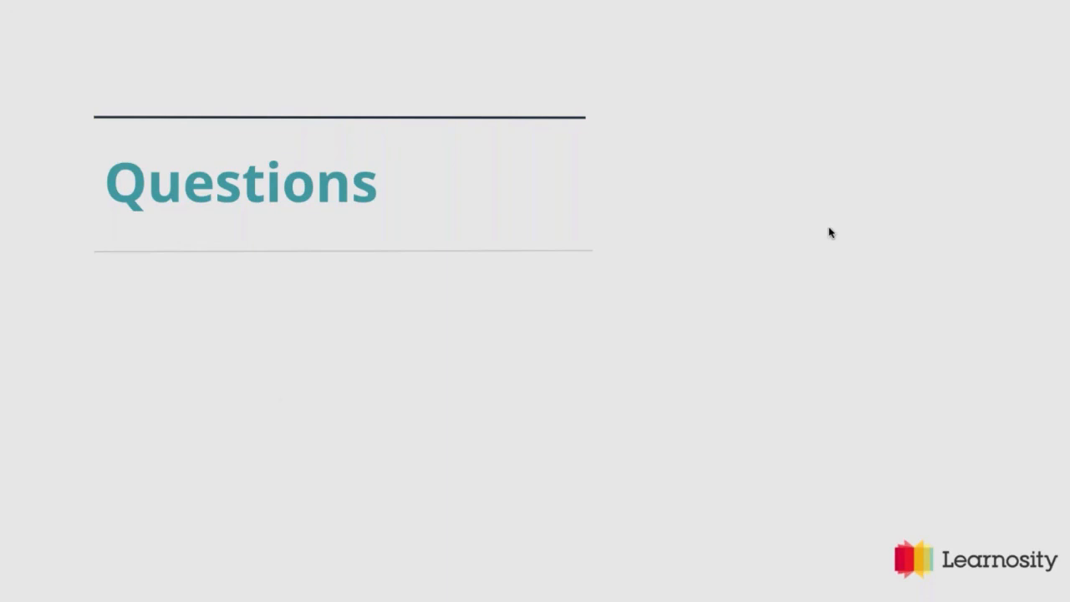
pyautogui.moveTo(593, 480)
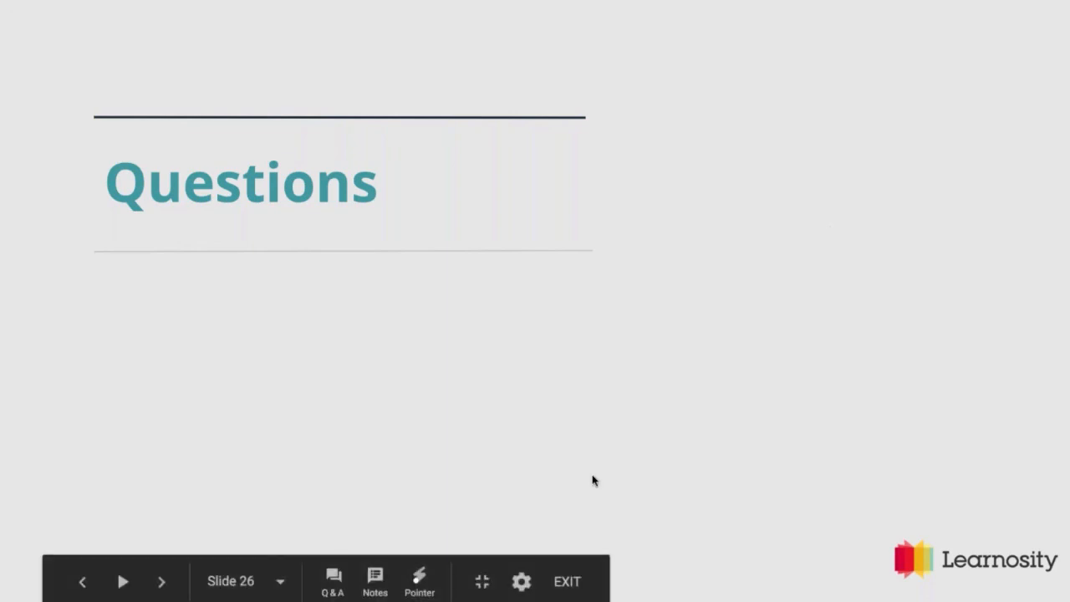